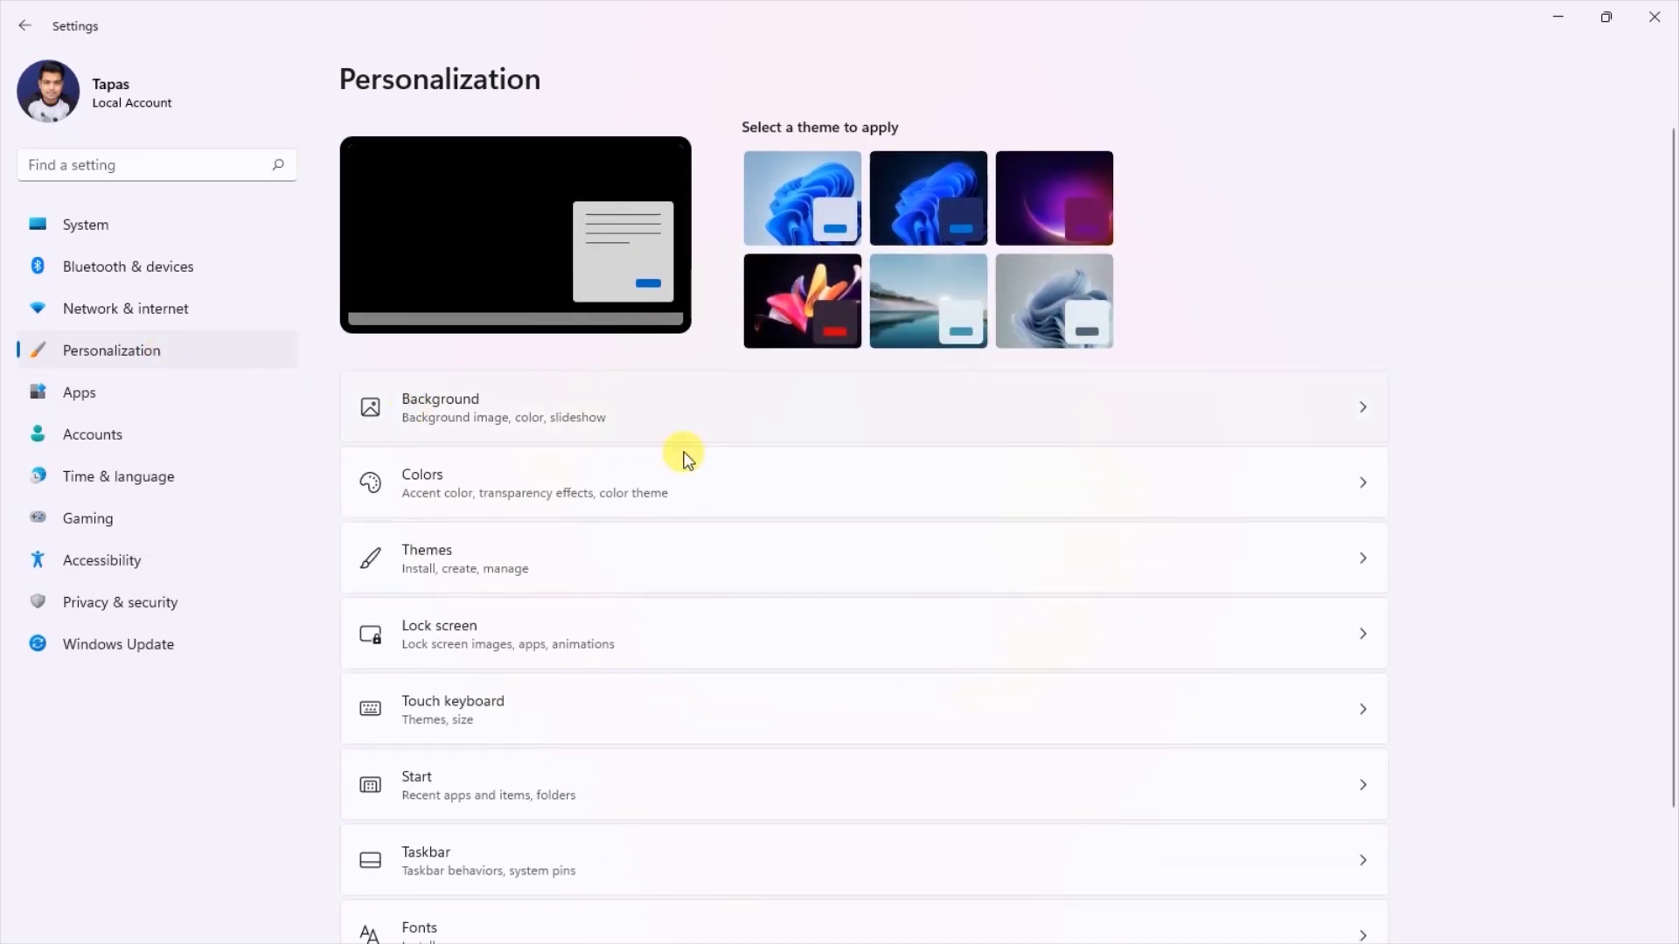
Step: Open the Taskbar personalization settings and turn on the Search taskbar item
scroll(1426, 580, down, 1)
scroll(1425, 581, down, 1)
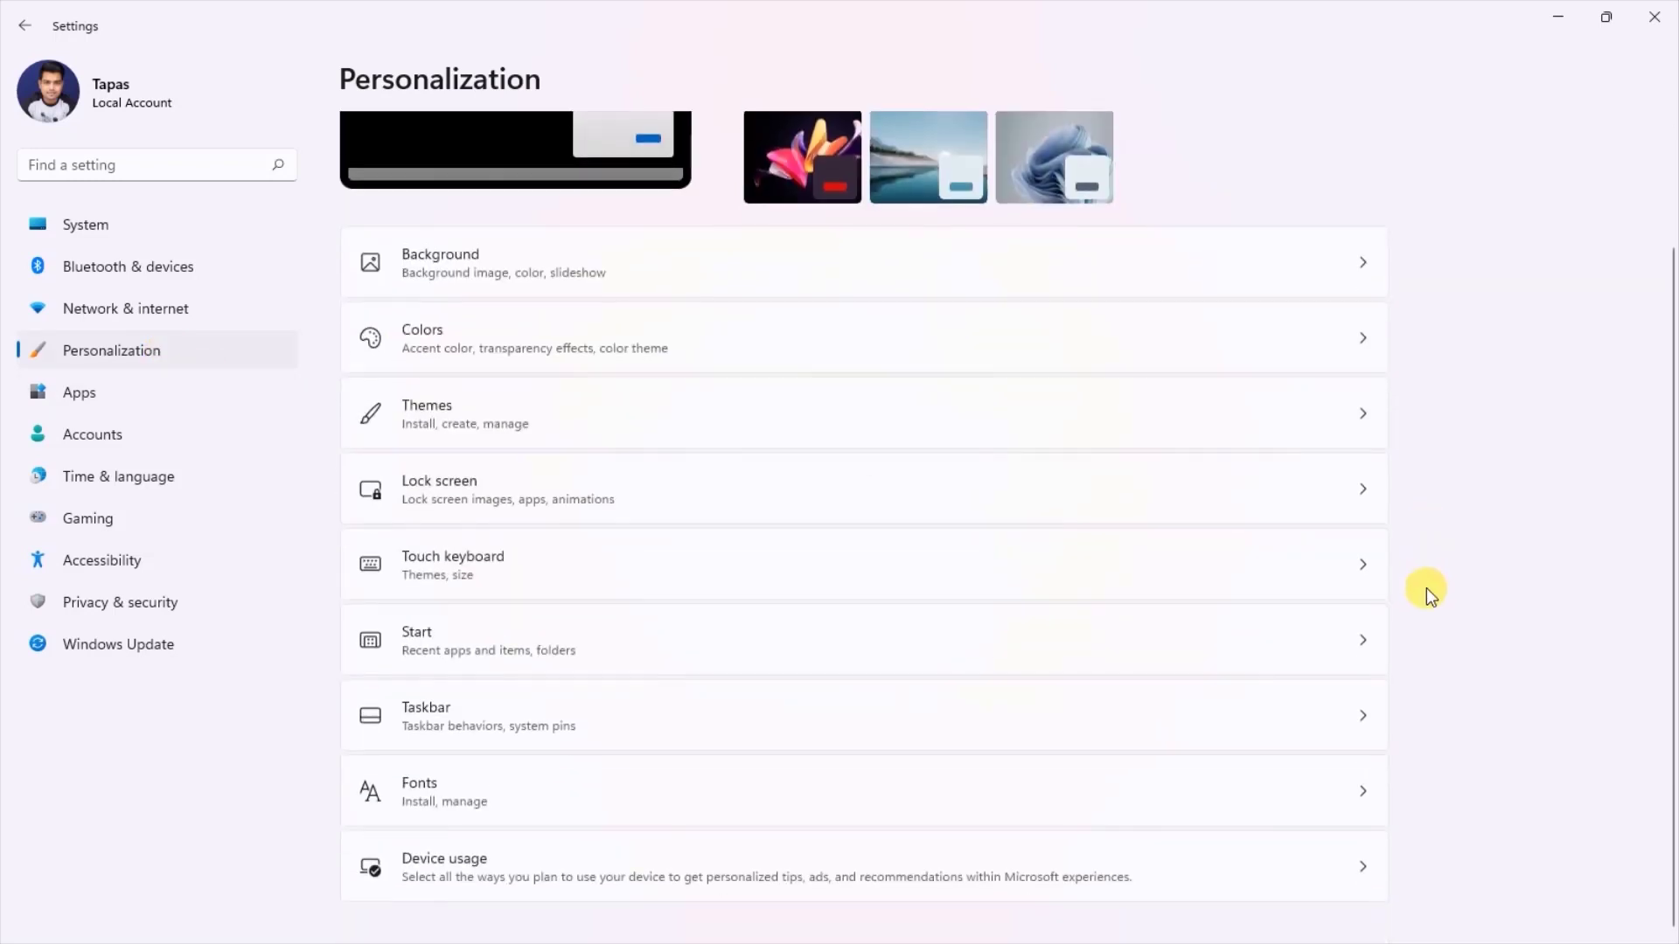
click(506, 712)
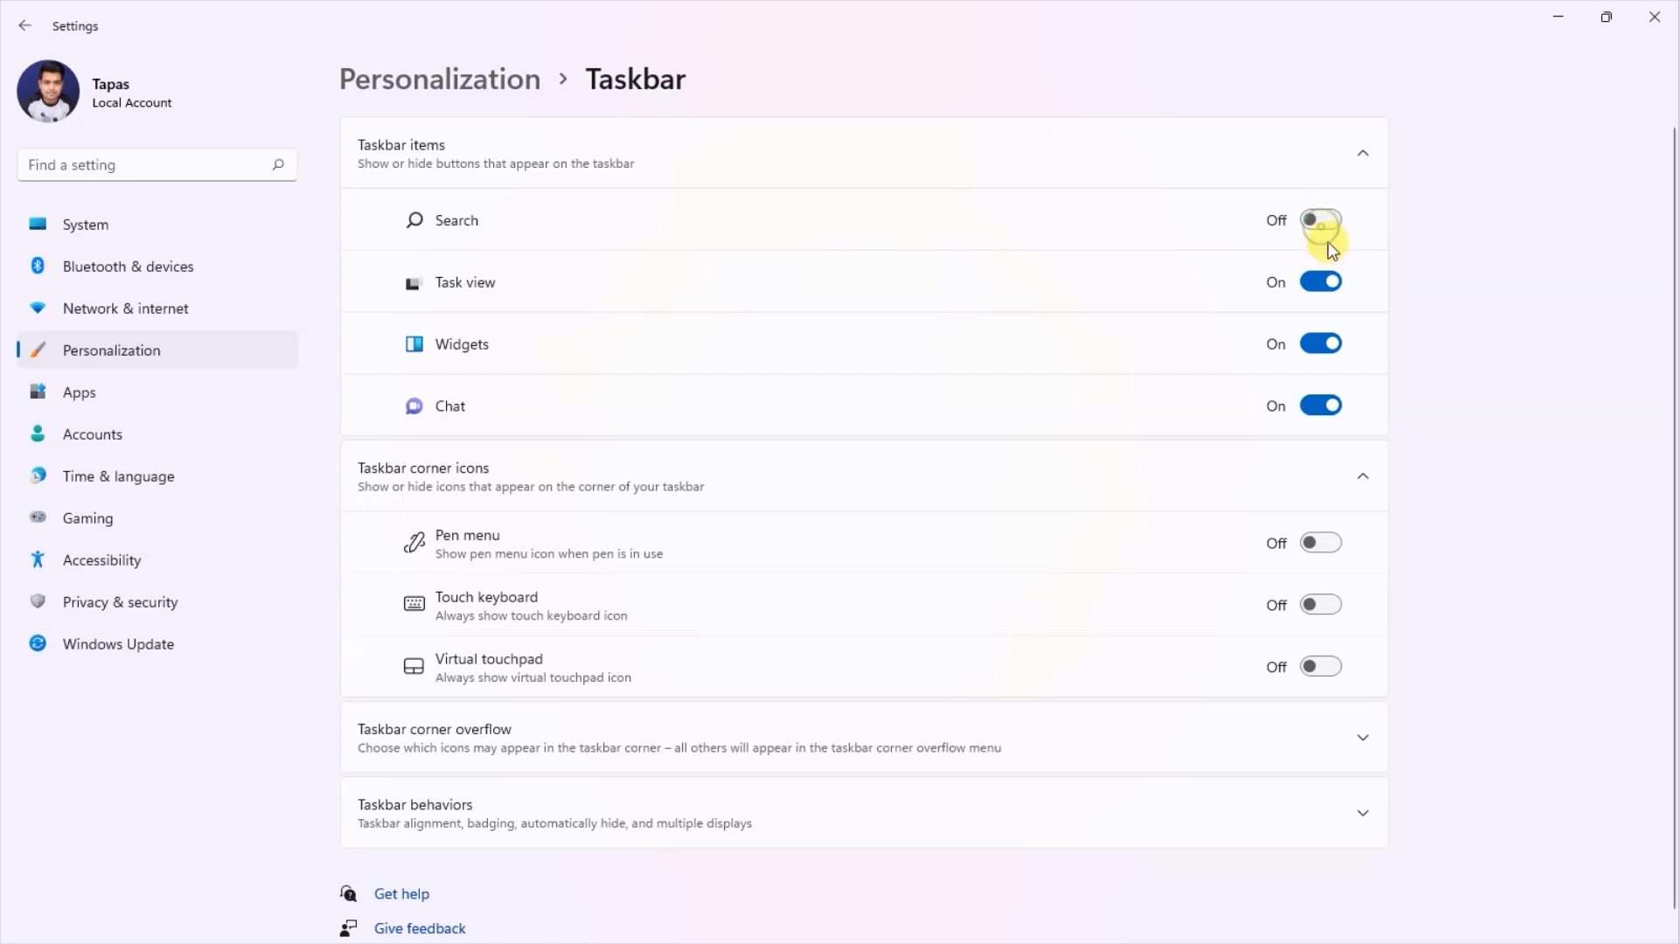
click(1327, 231)
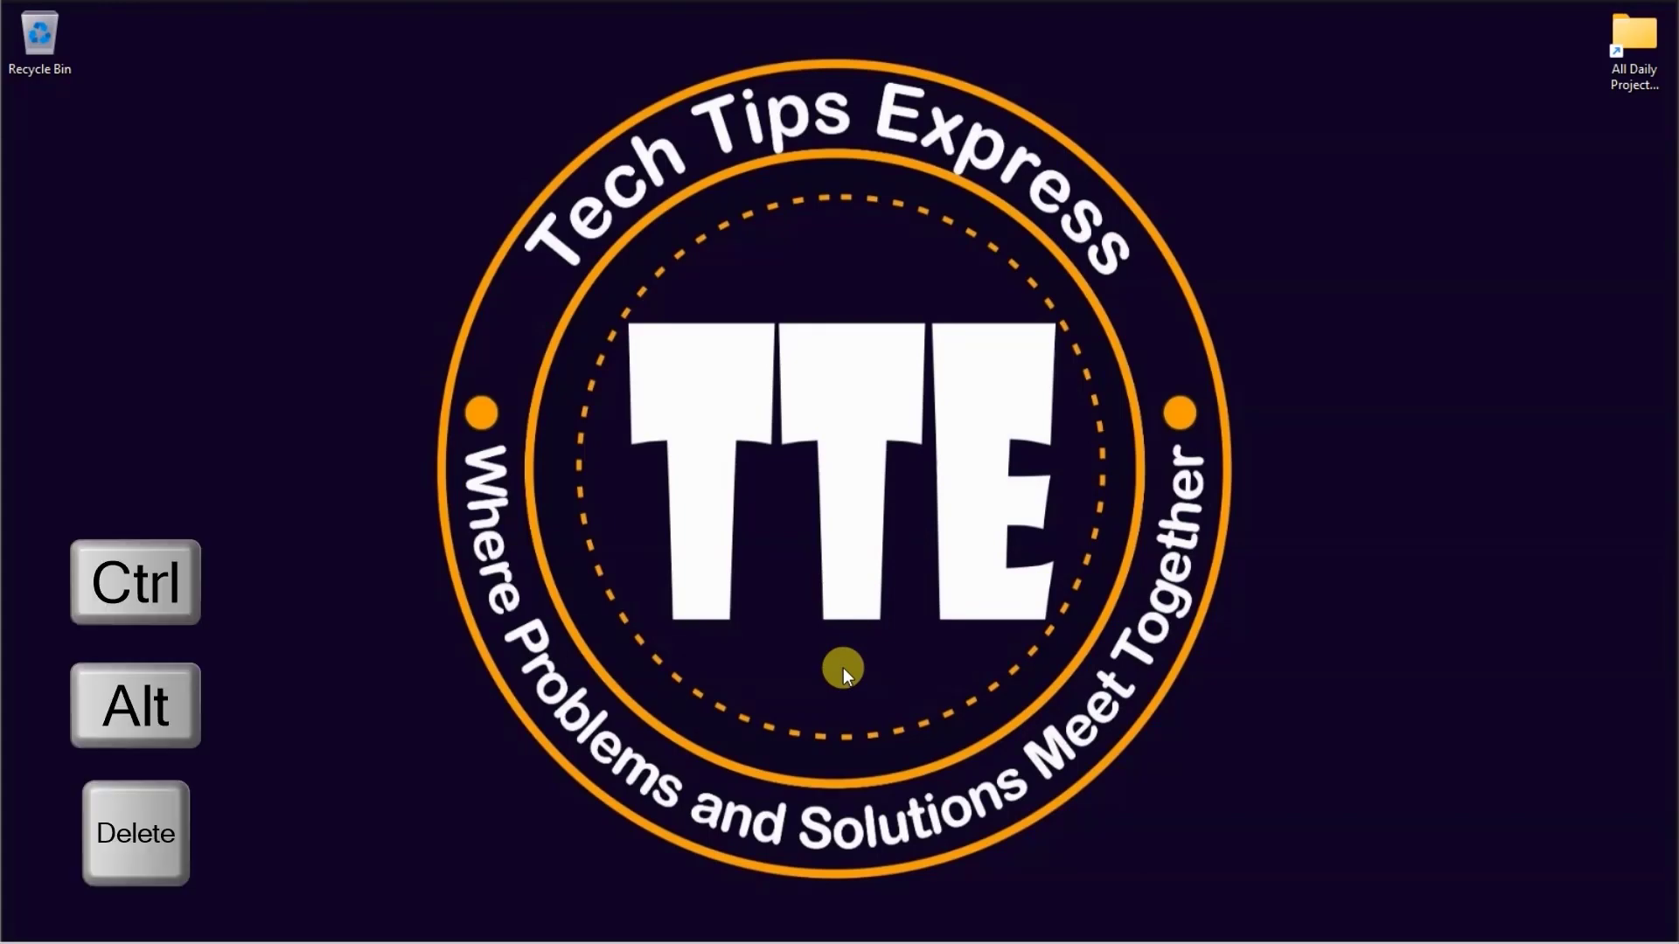
Step: Open Task Manager and restart the Windows Explorer process
key(ctrl+alt+Delete)
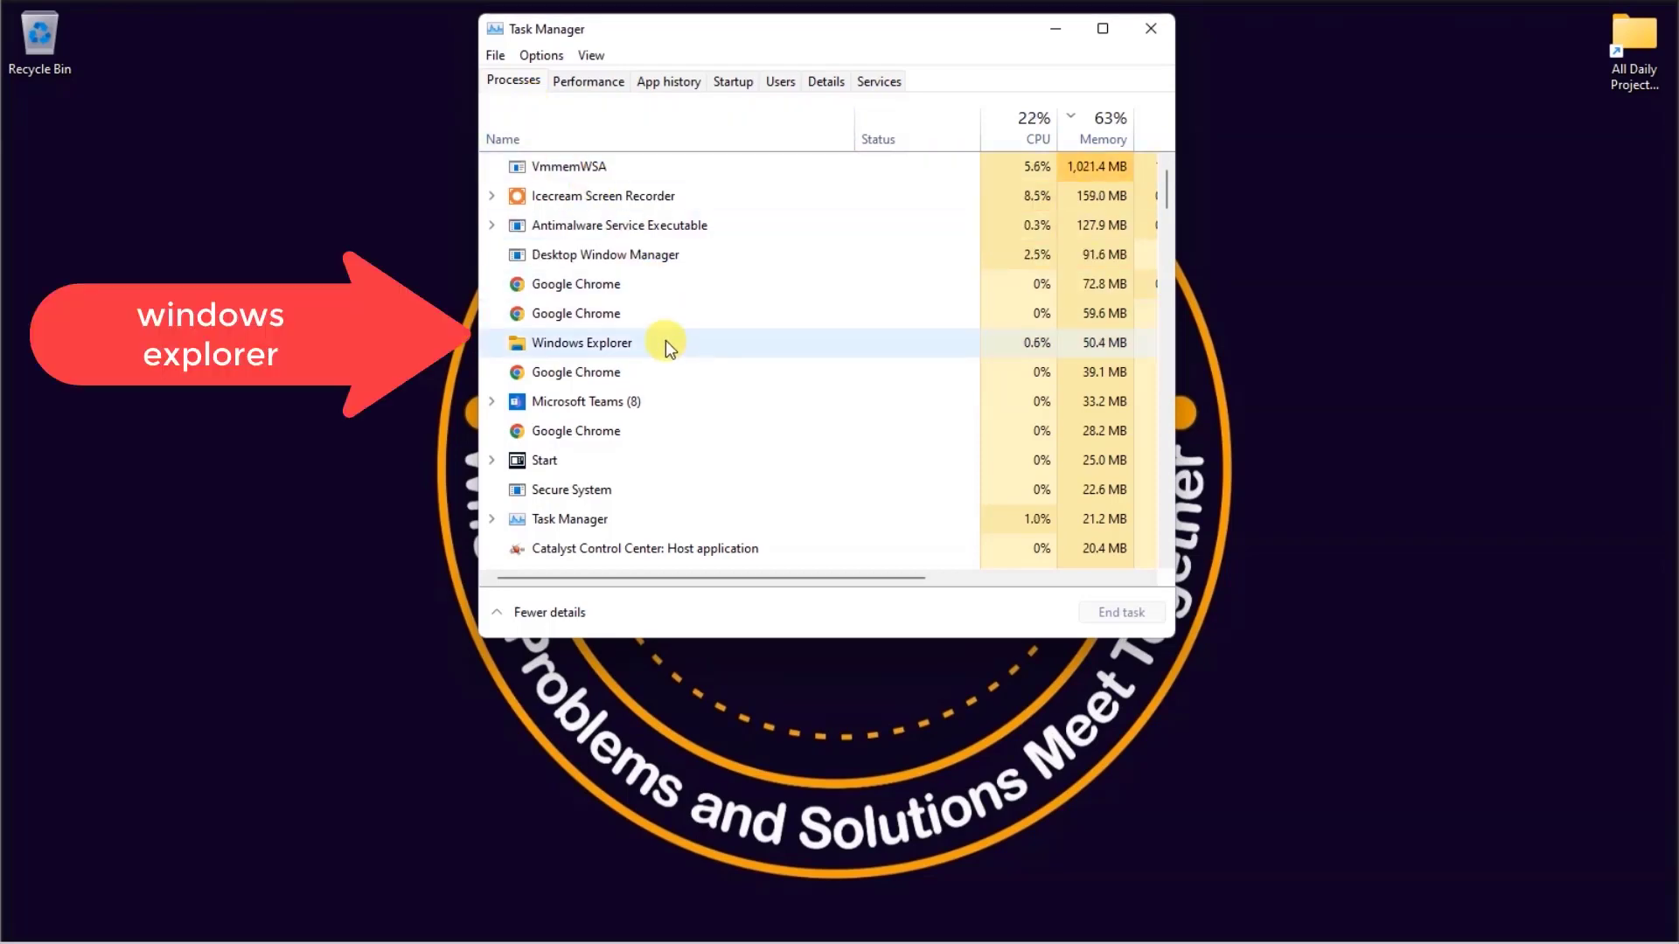
click(659, 316)
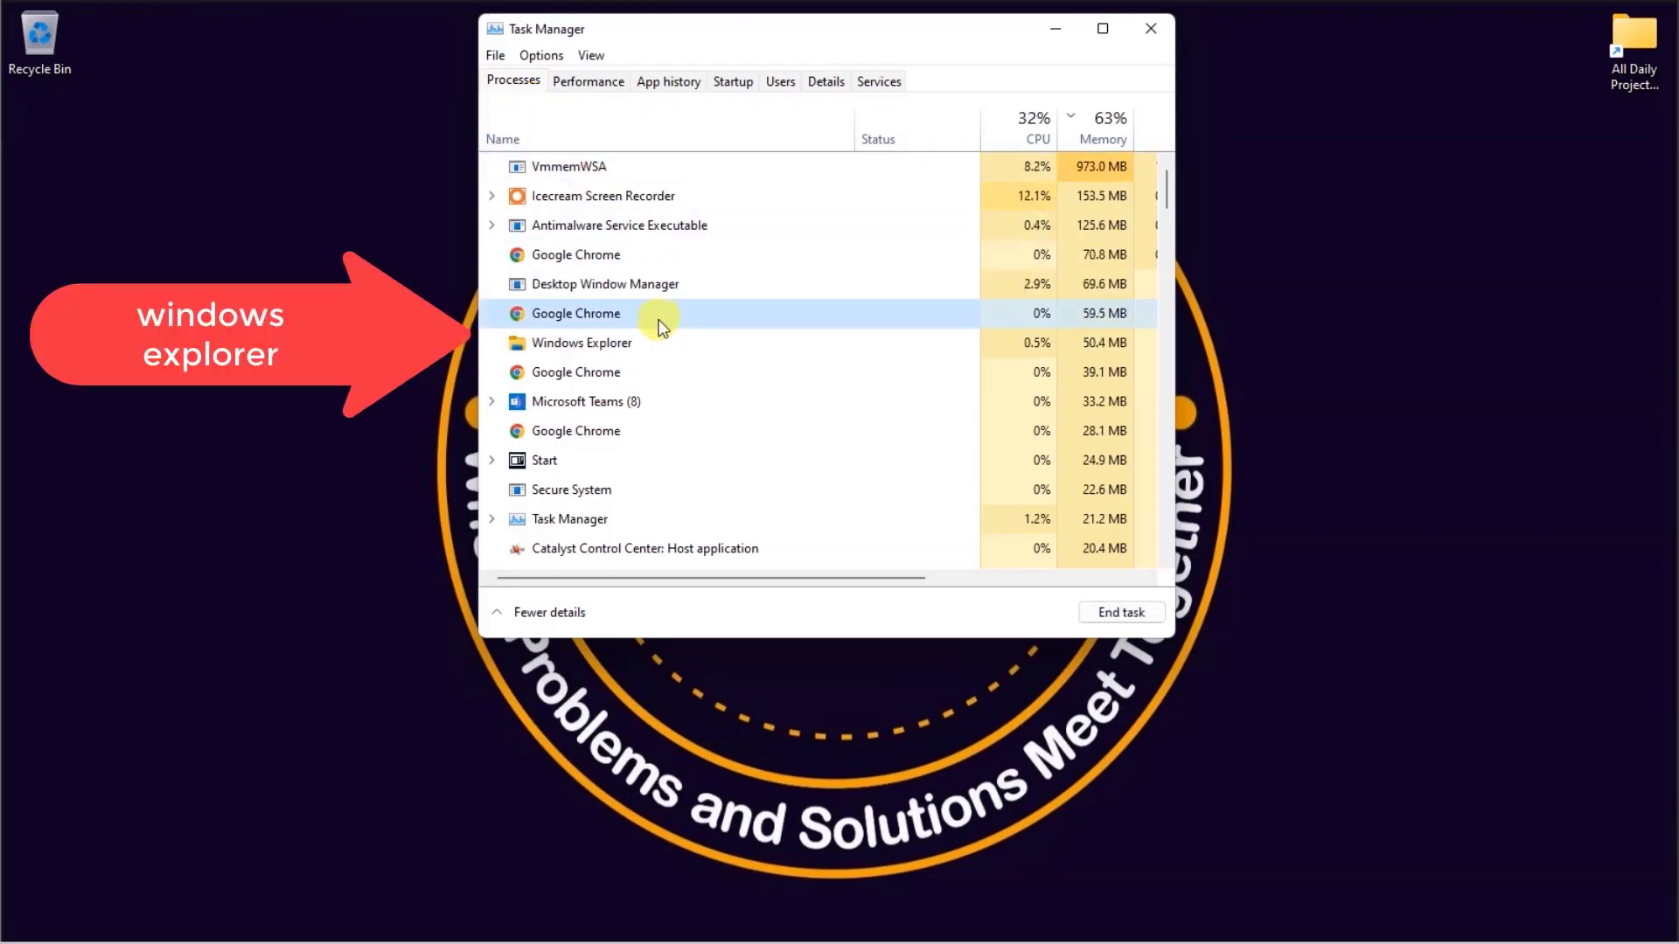
click(660, 313)
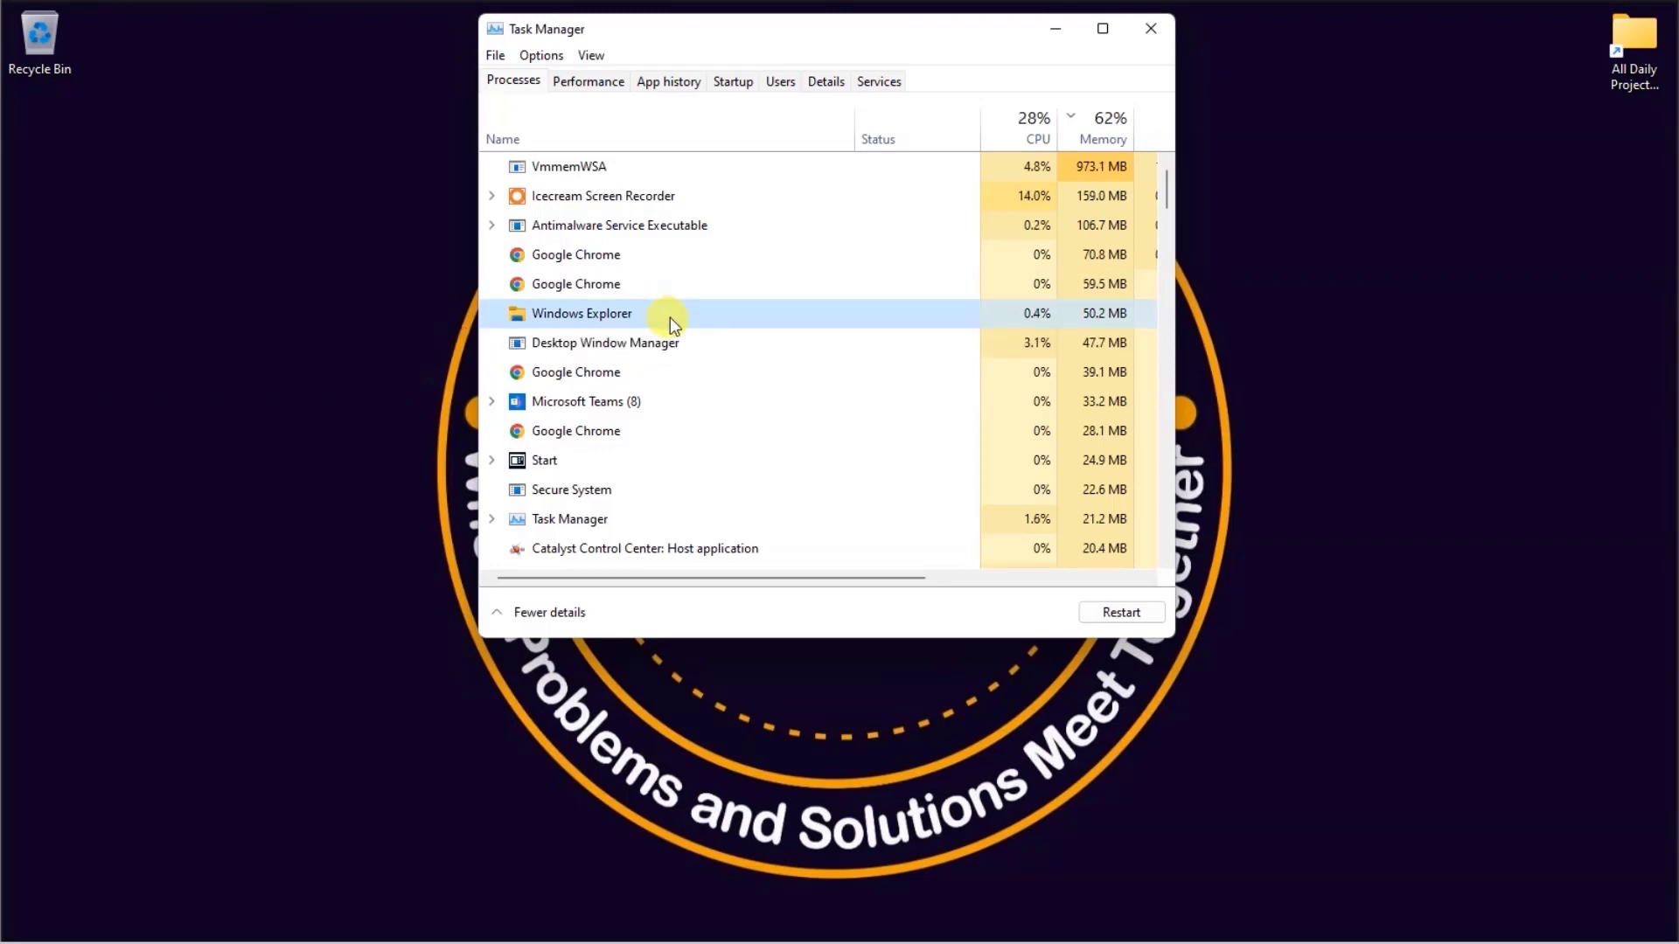
right_click(685, 343)
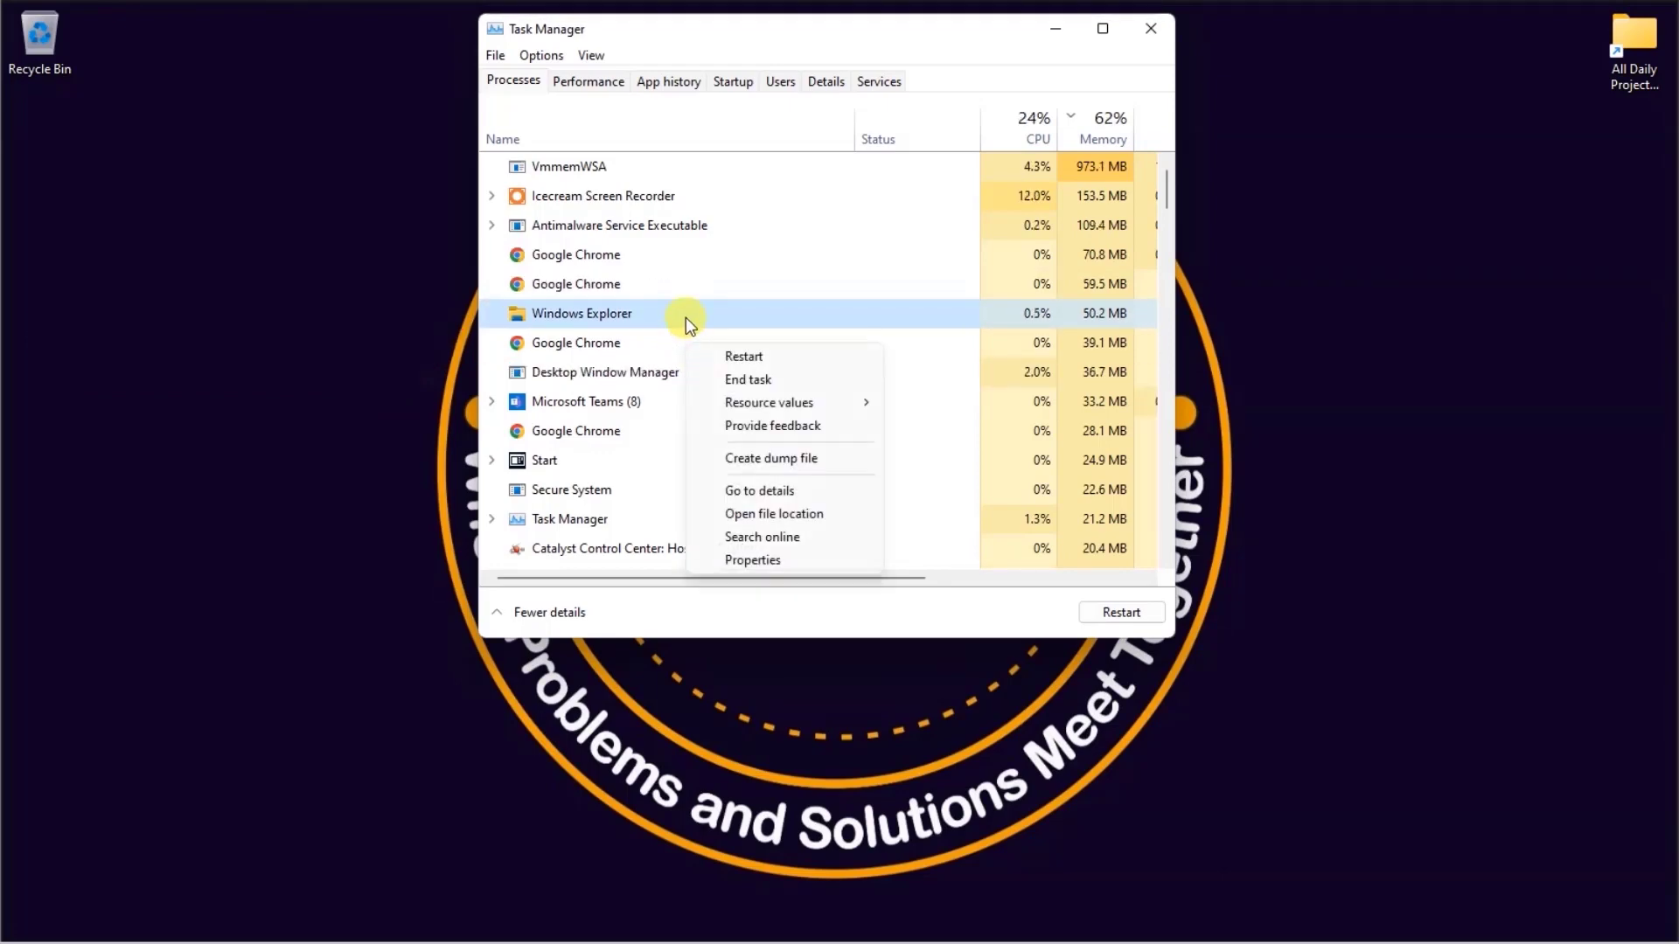
right_click(686, 313)
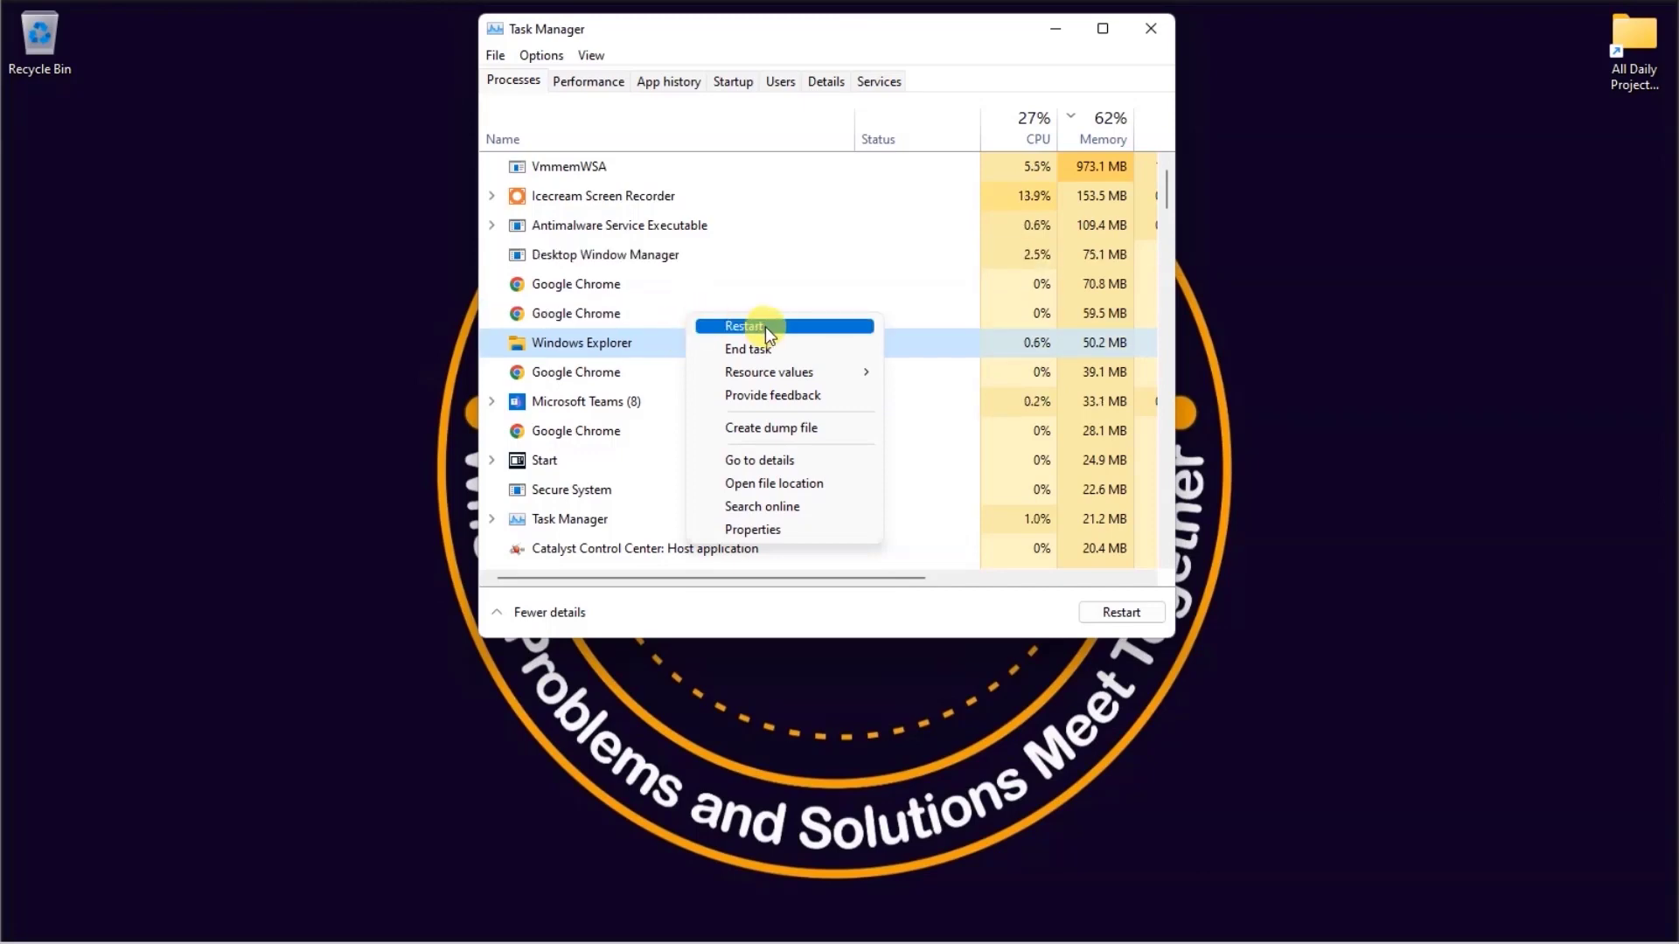
click(791, 328)
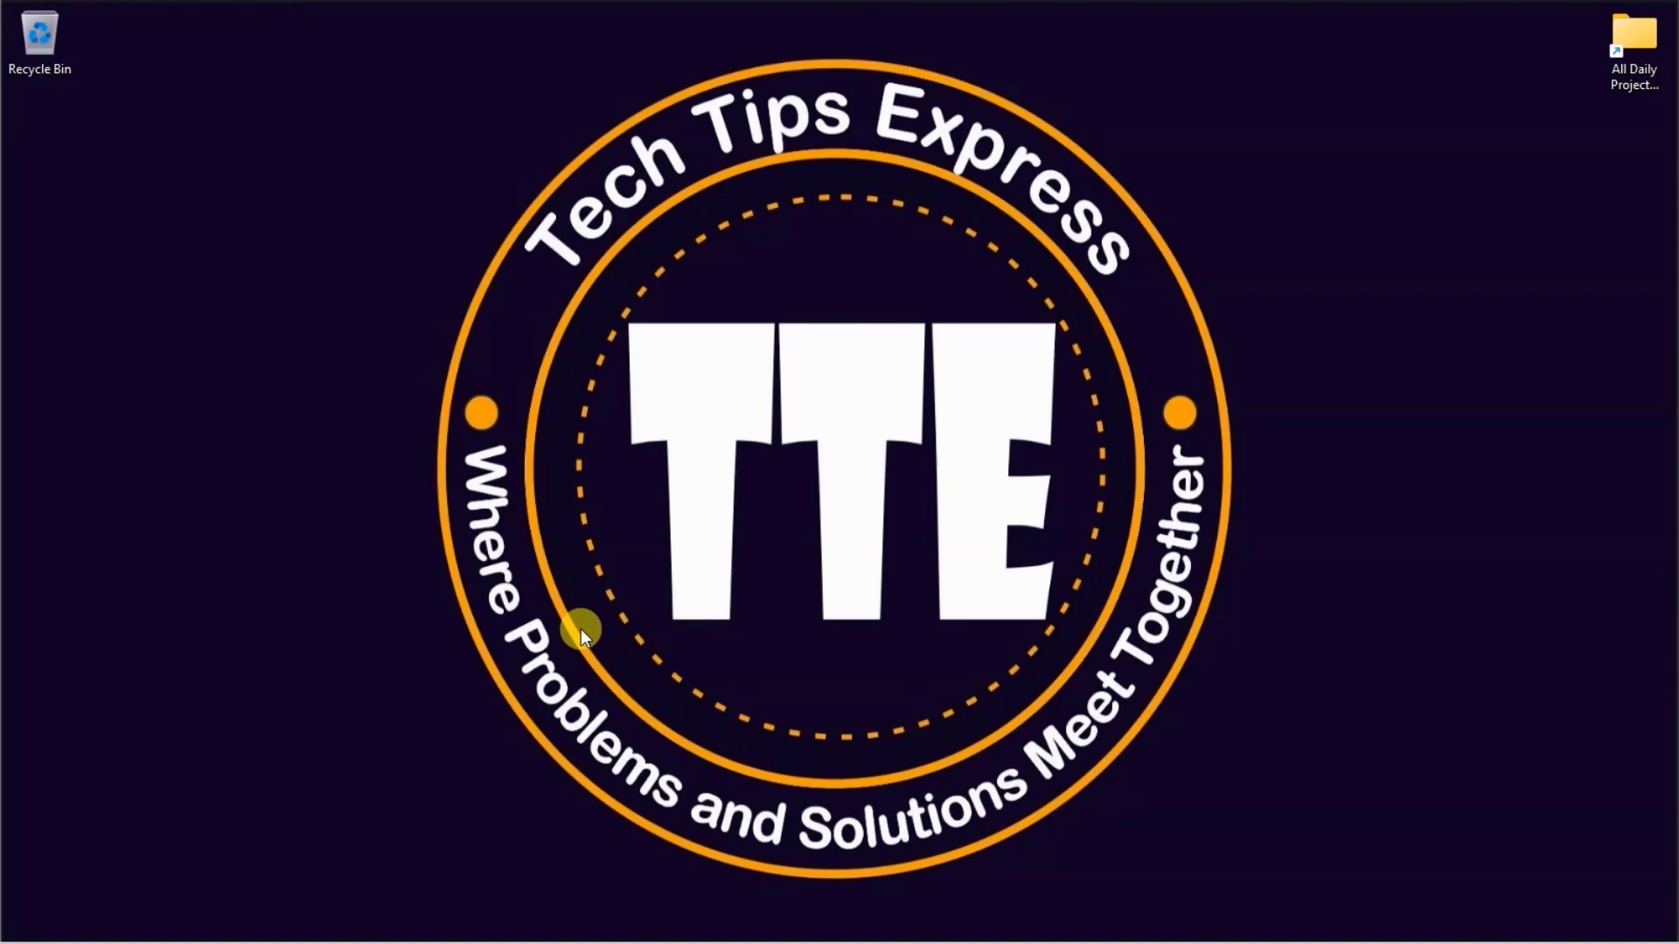
Step: Open the Services console by running services.msc
key(super+r)
key(BackSpace)
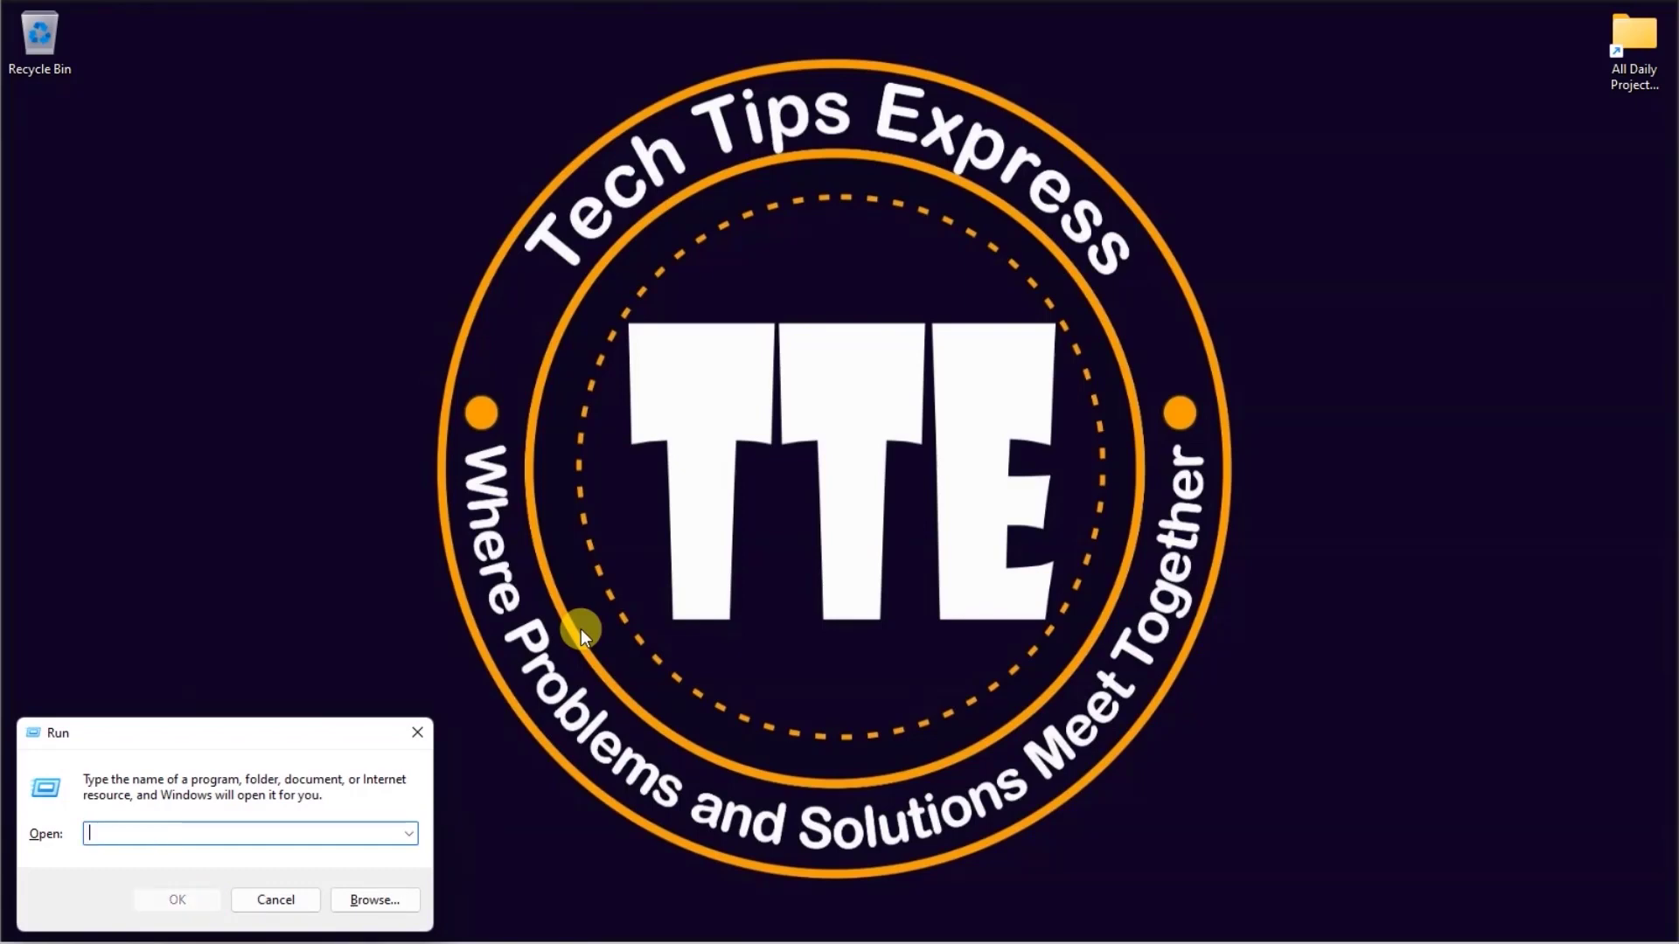
text(services.msc)
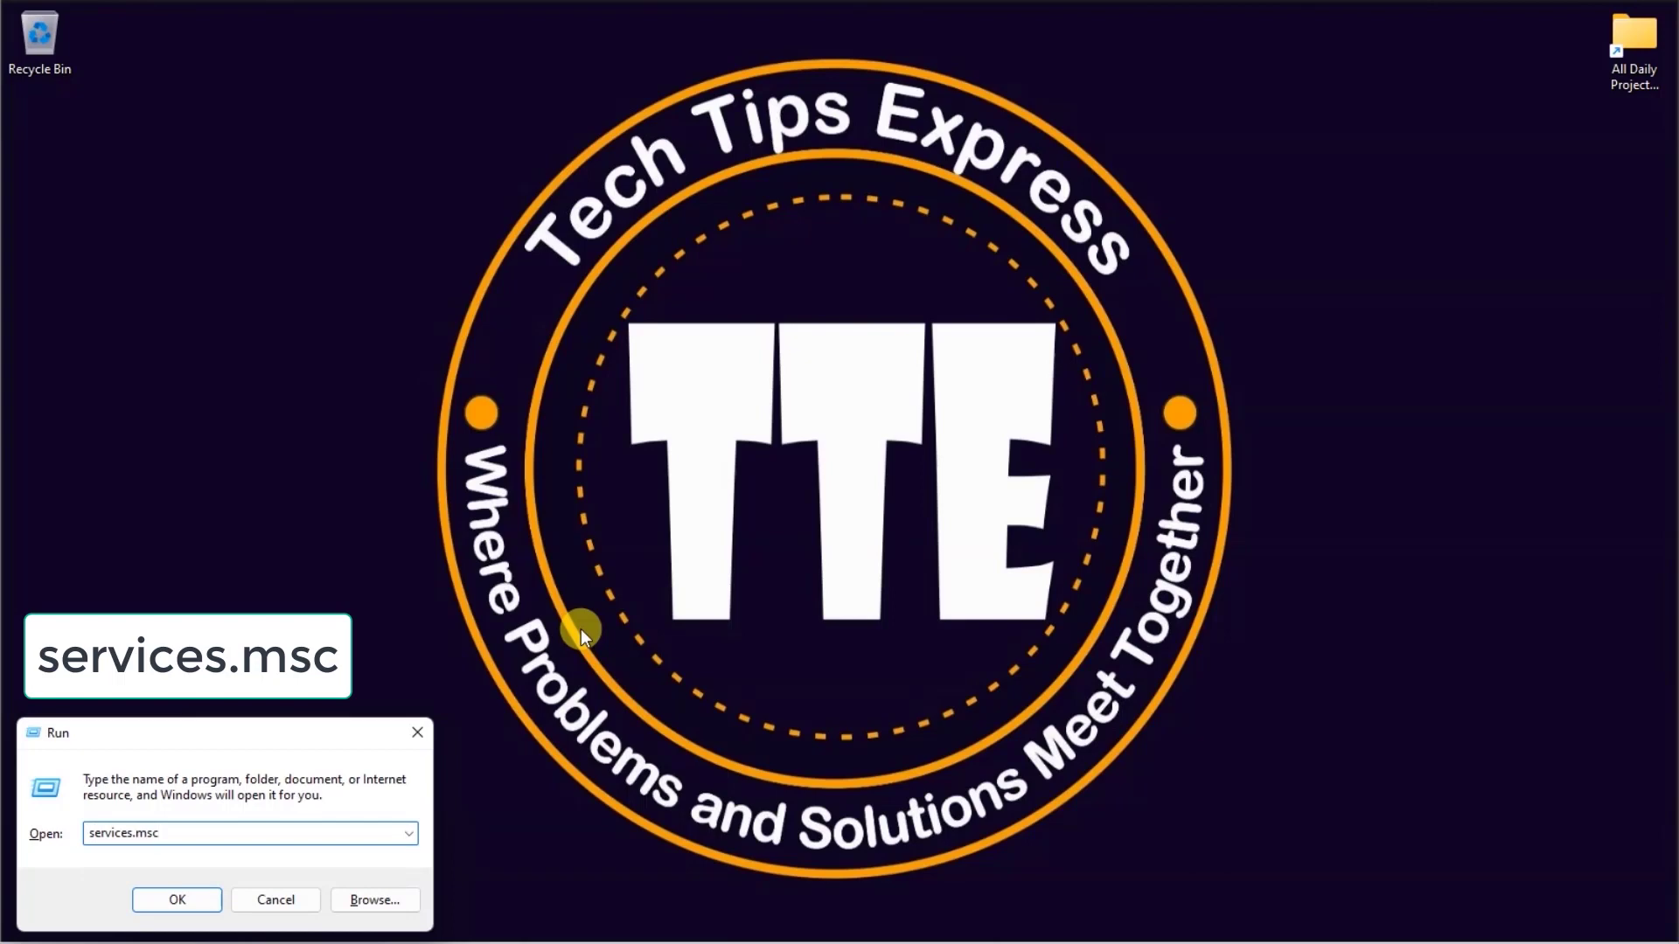
key(Return)
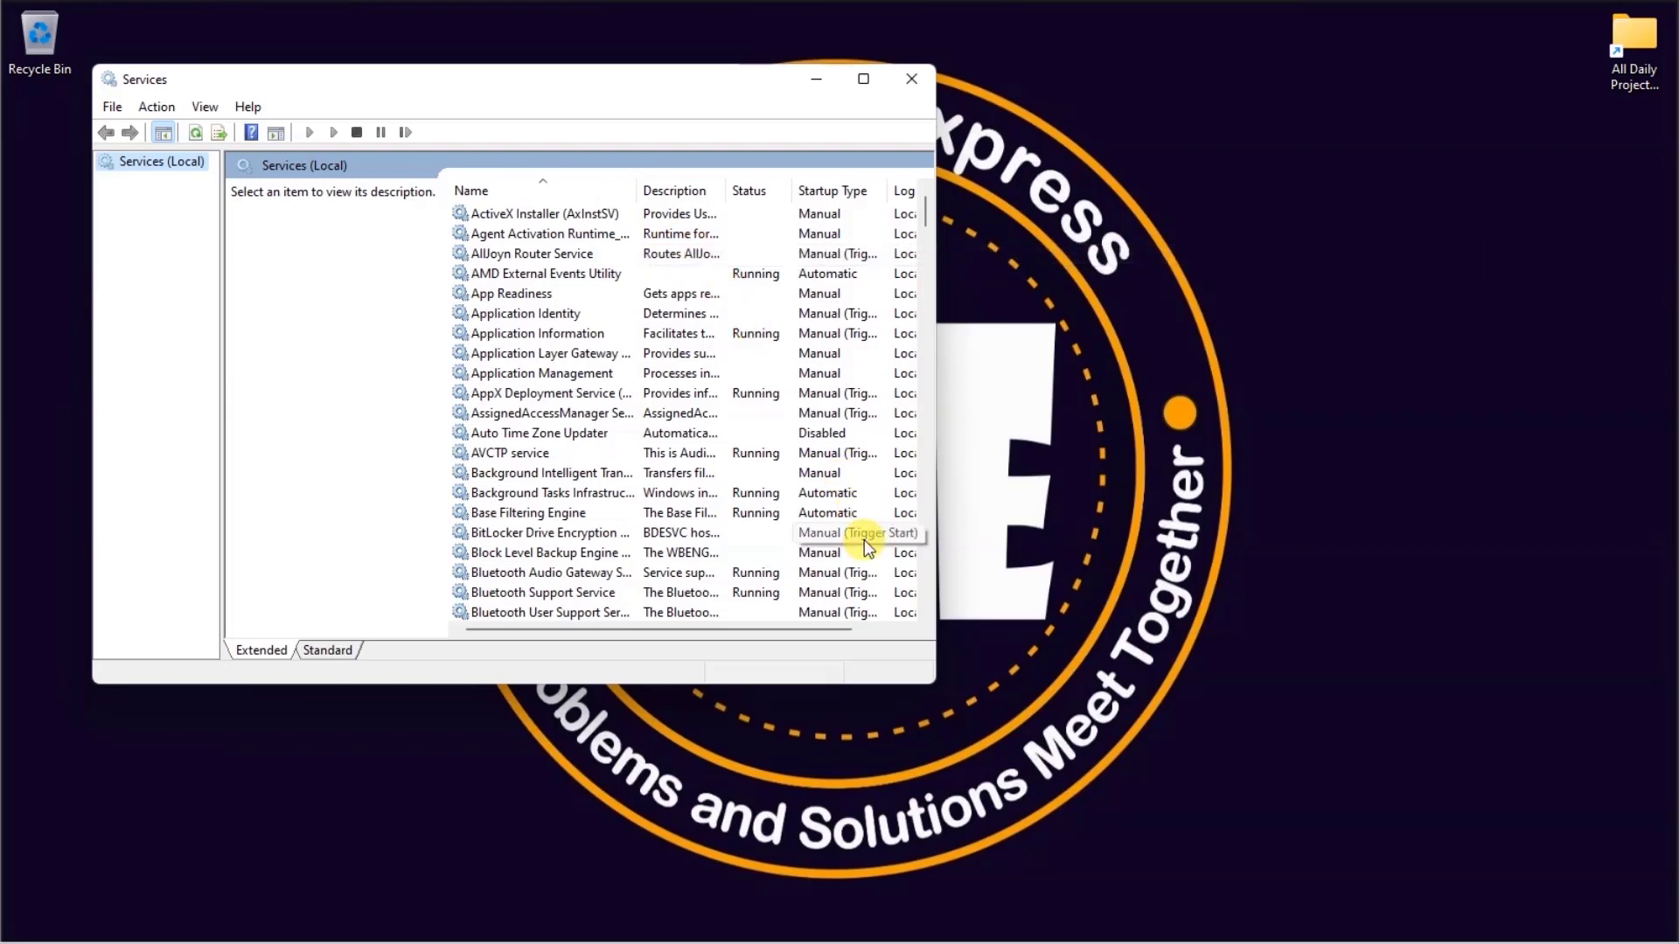
Step: Open the properties of the Touch Keyboard and Handwriting Panel Service and set its startup type to Automatic
click(601, 435)
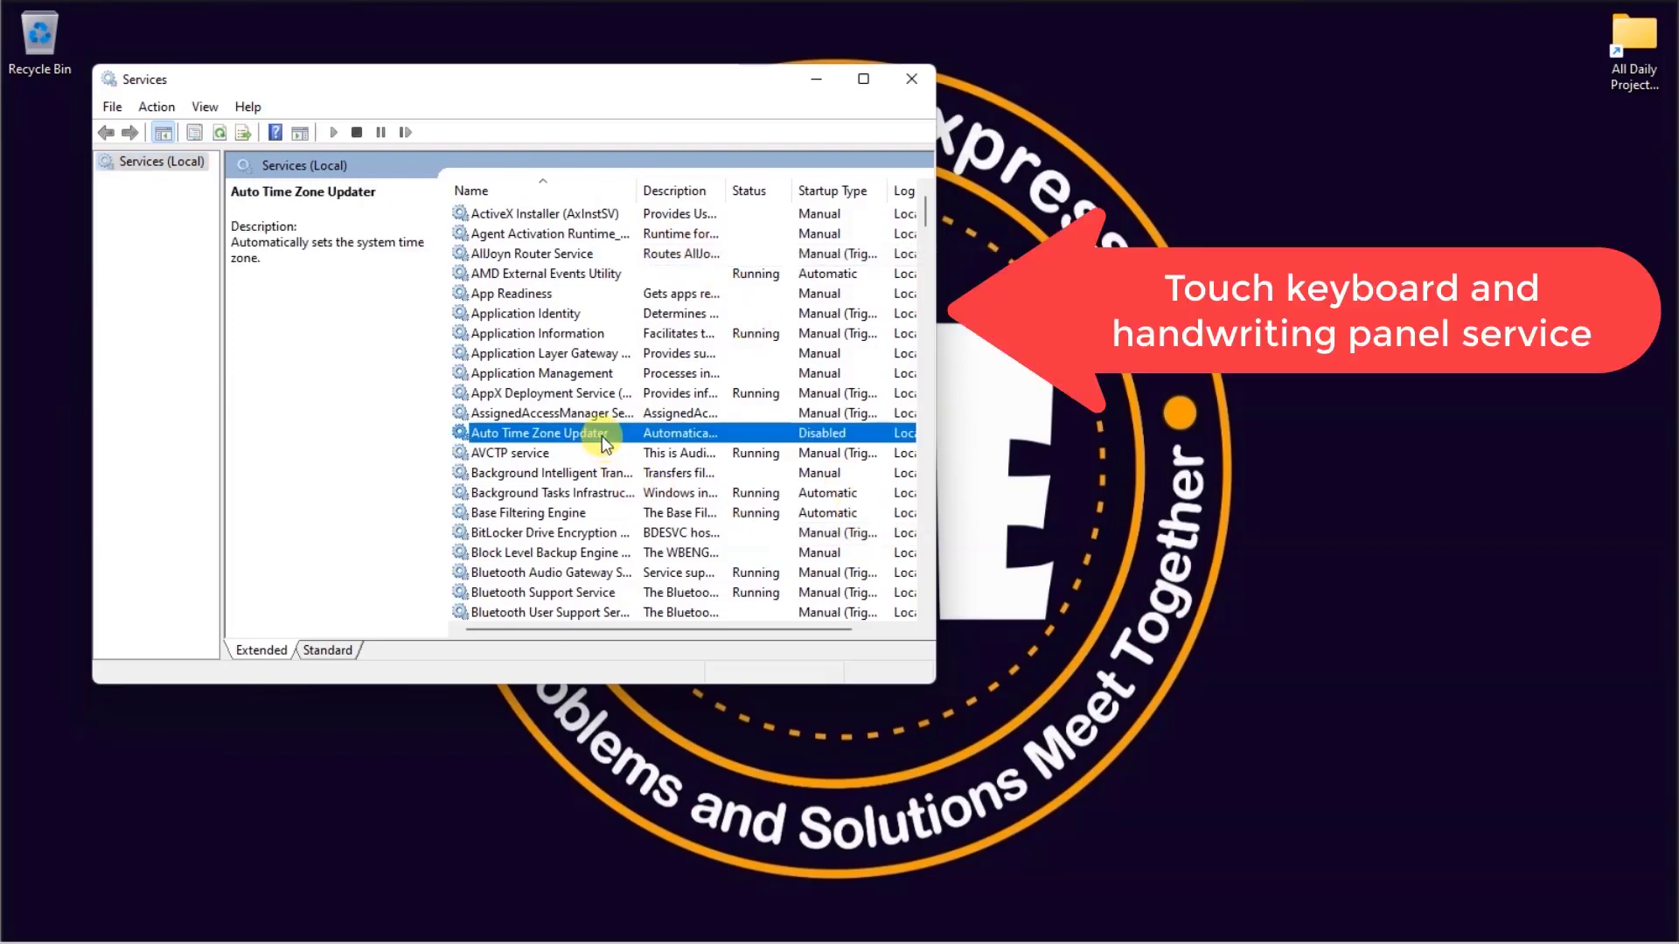
key(t)
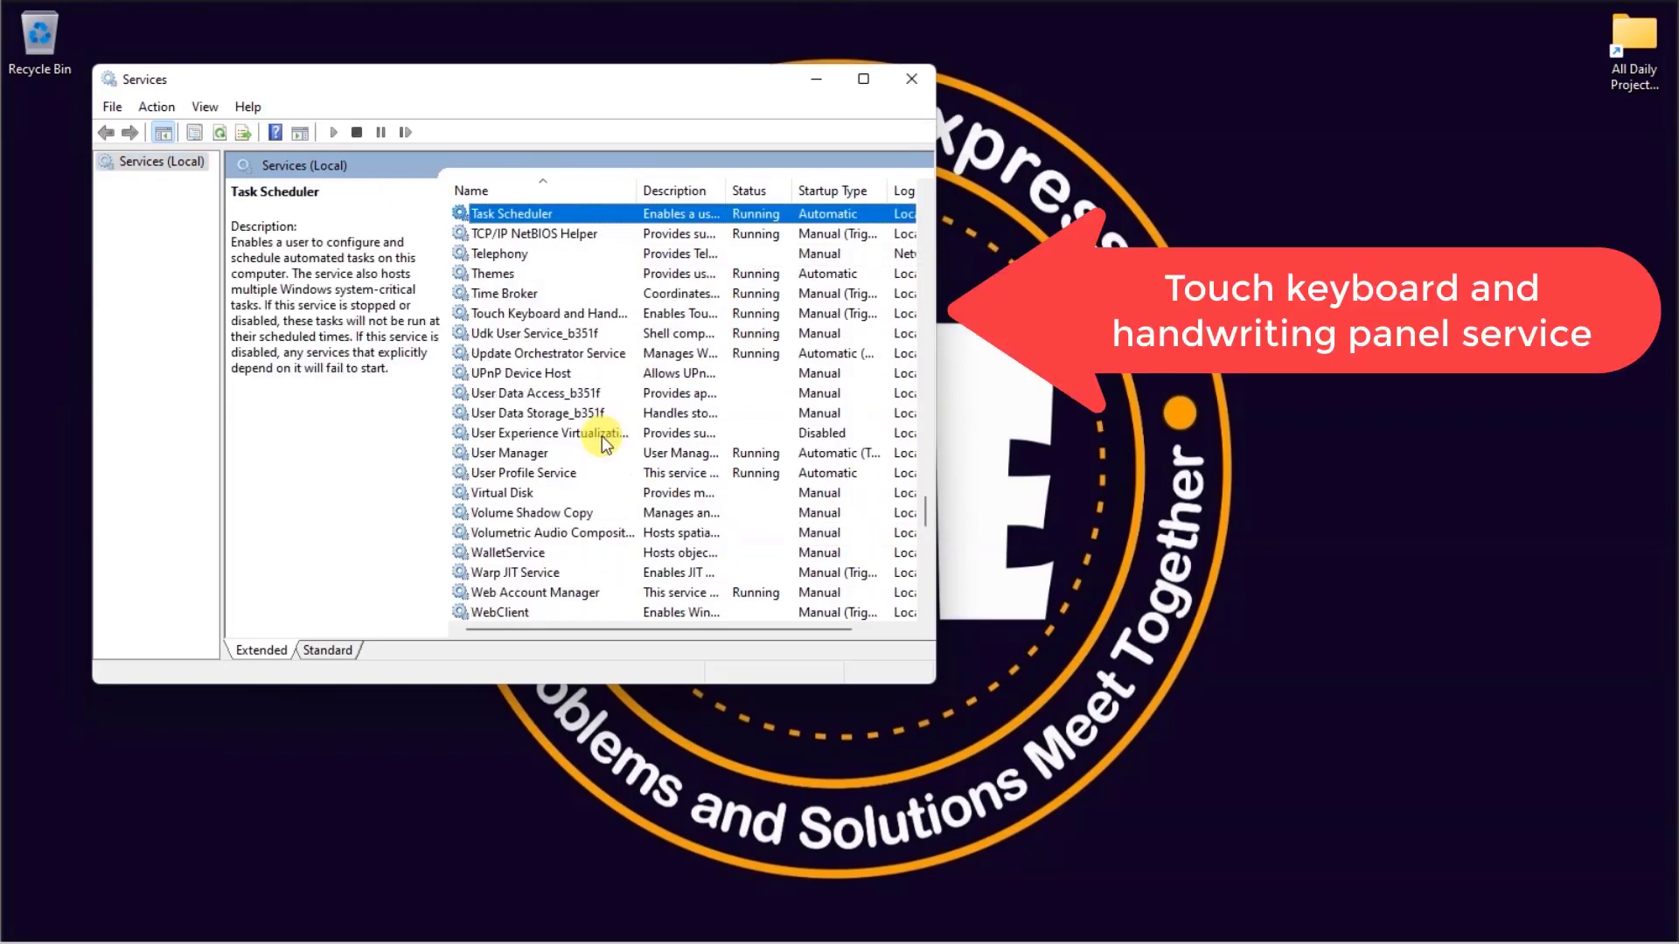
click(623, 317)
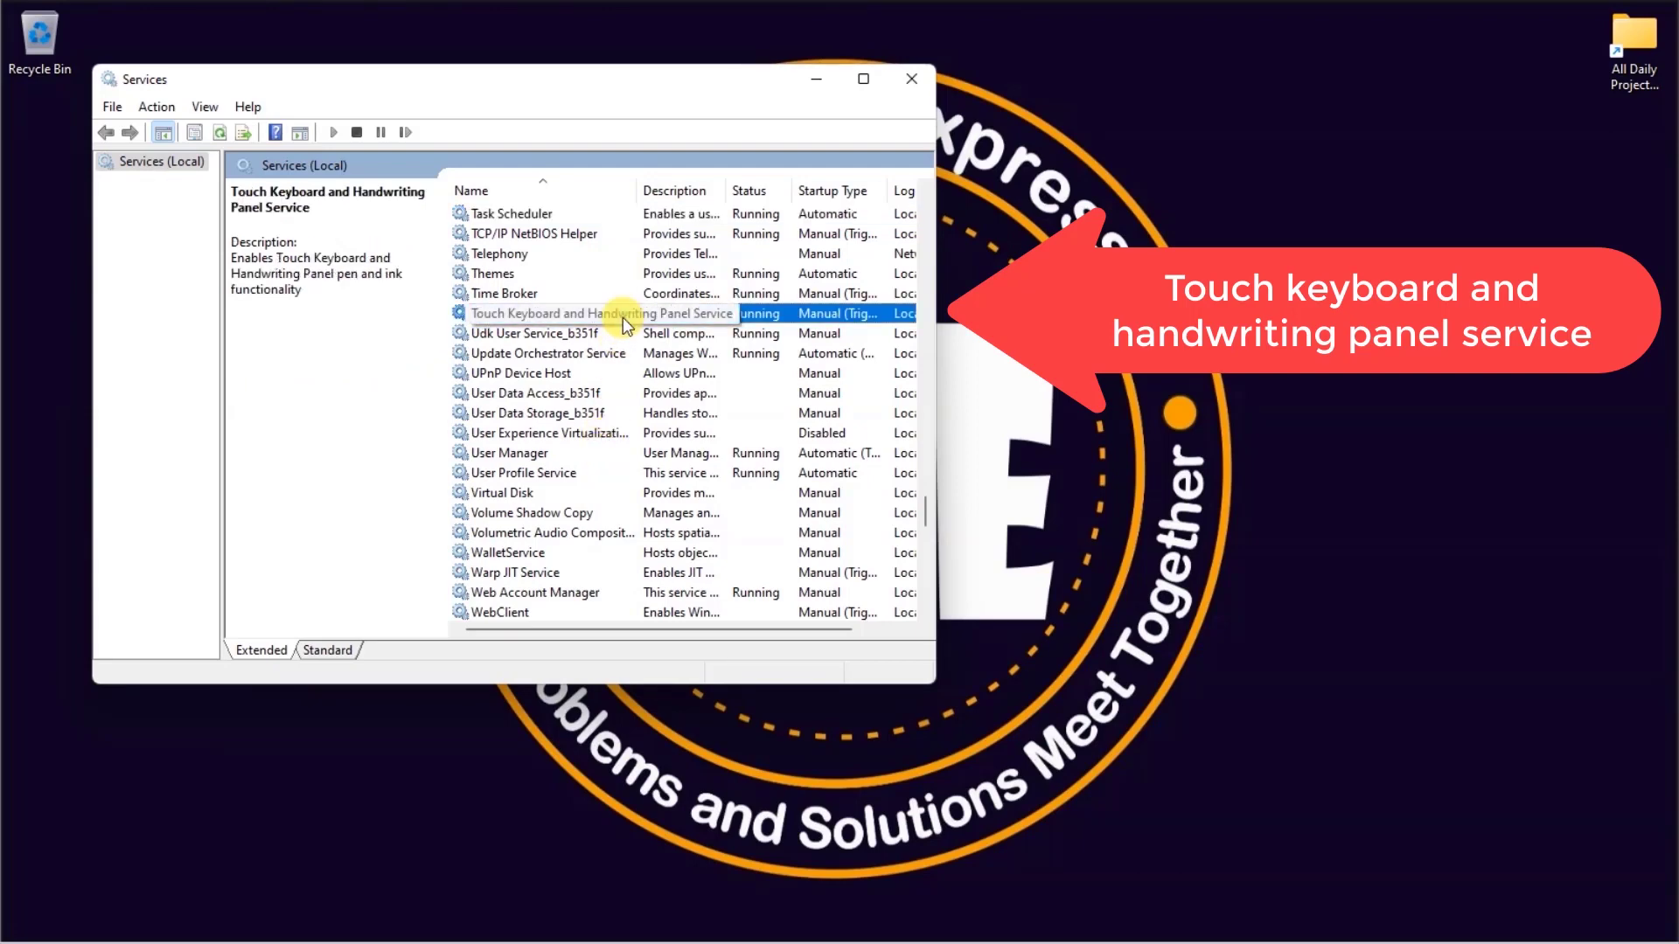
right_click(622, 318)
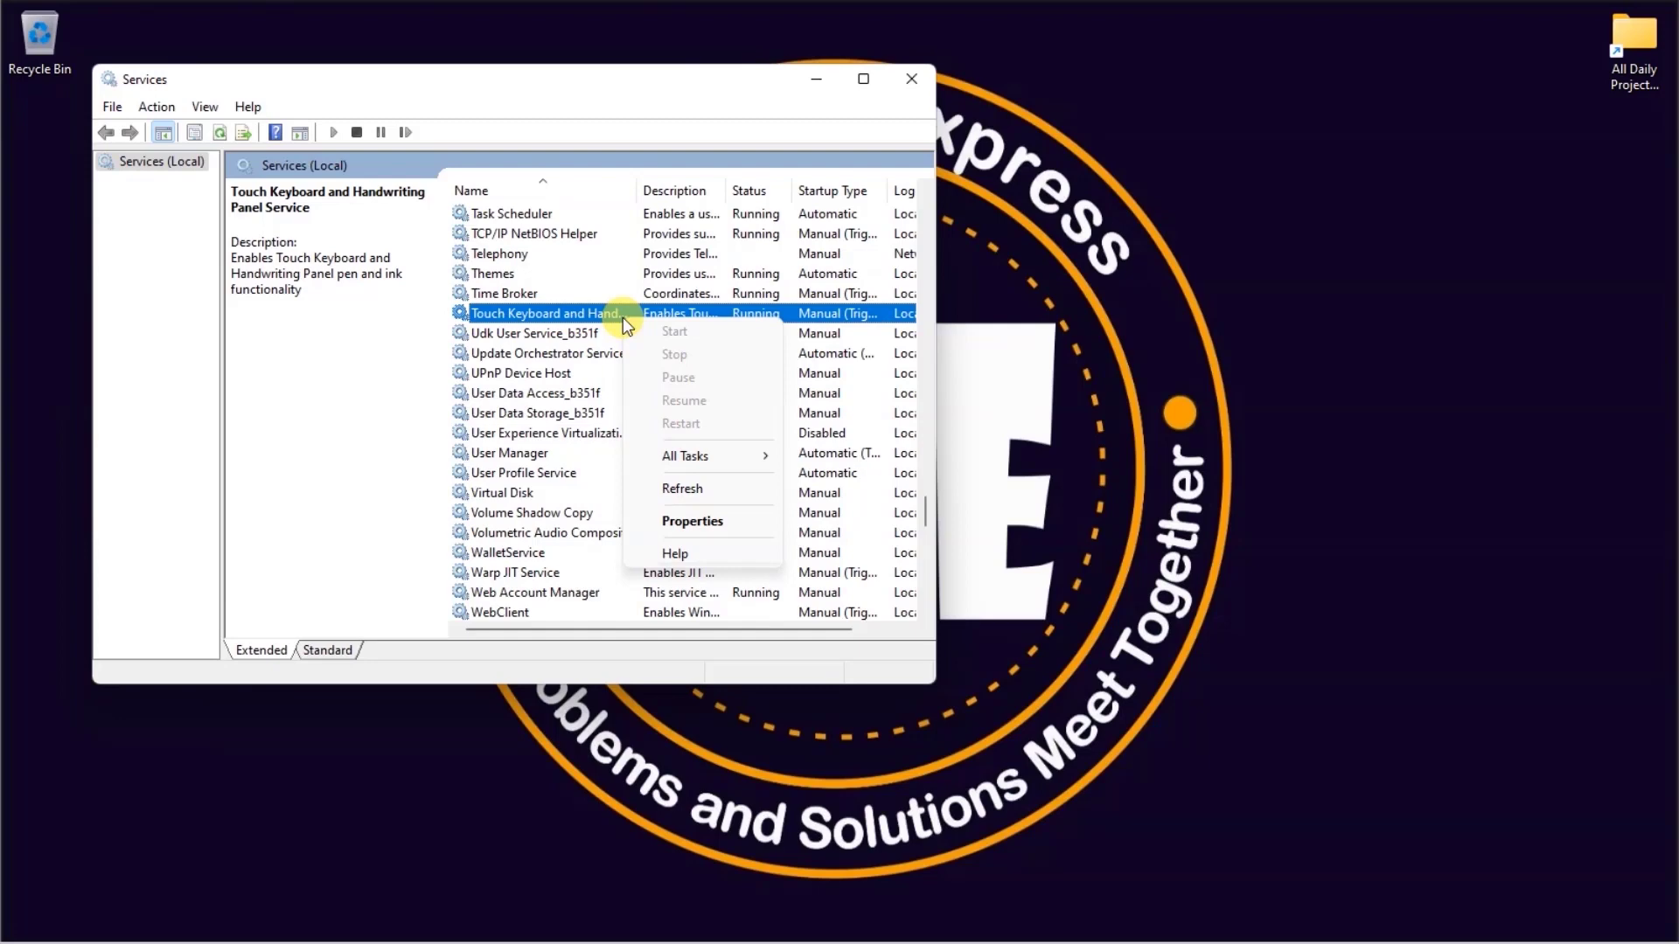
click(751, 525)
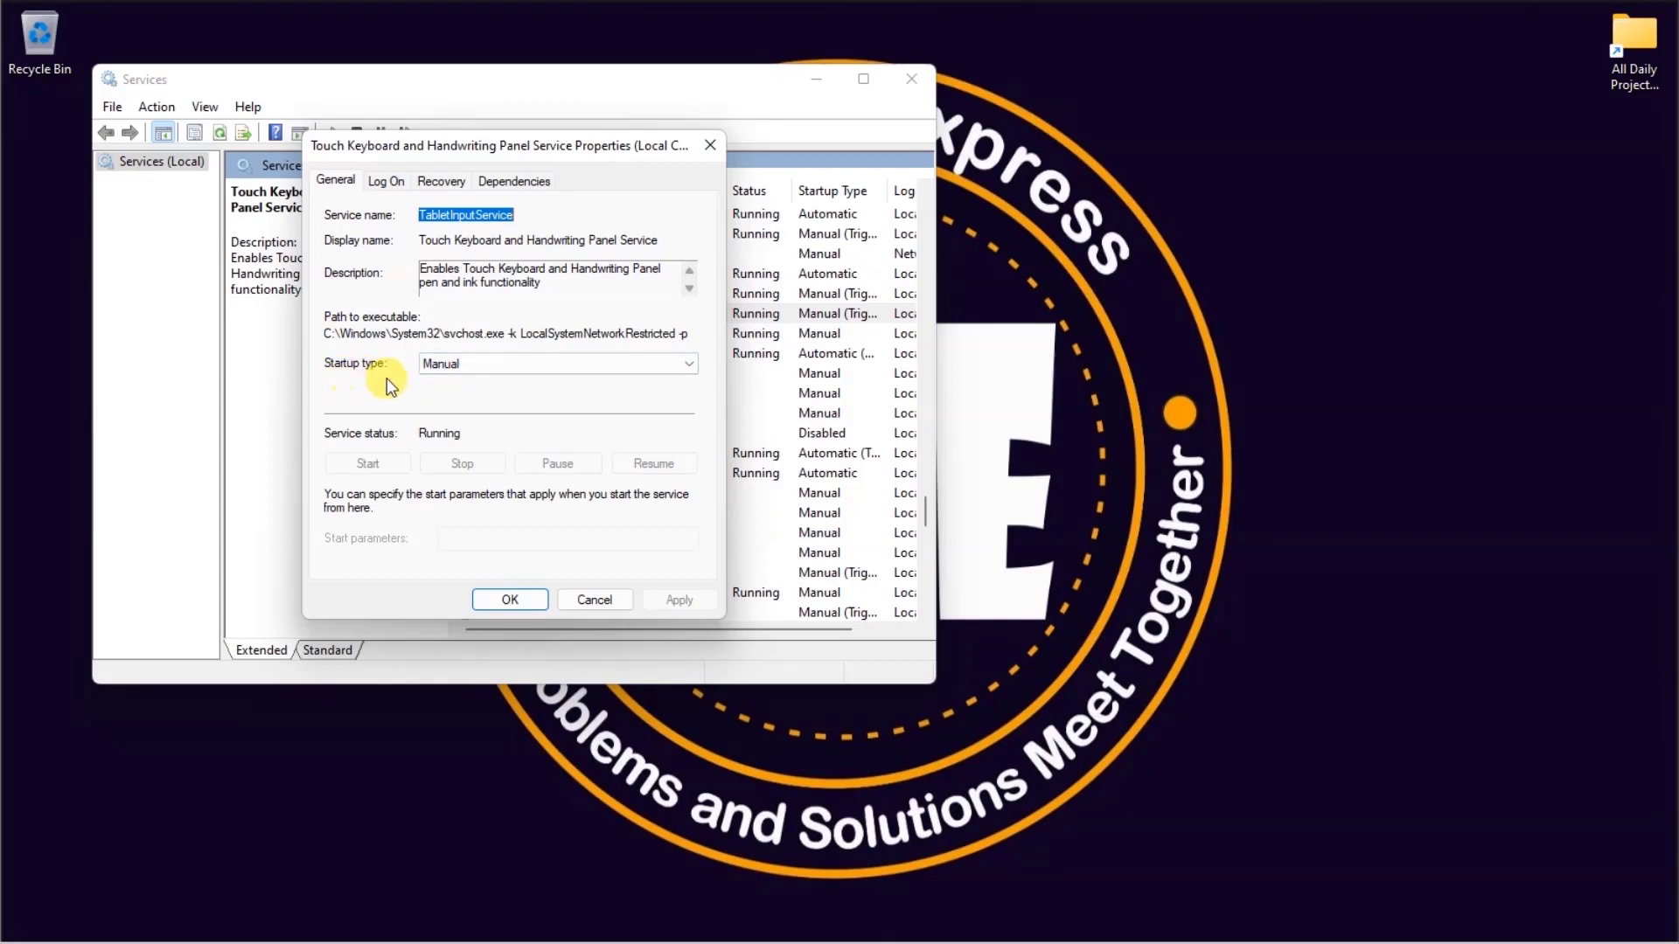
click(530, 369)
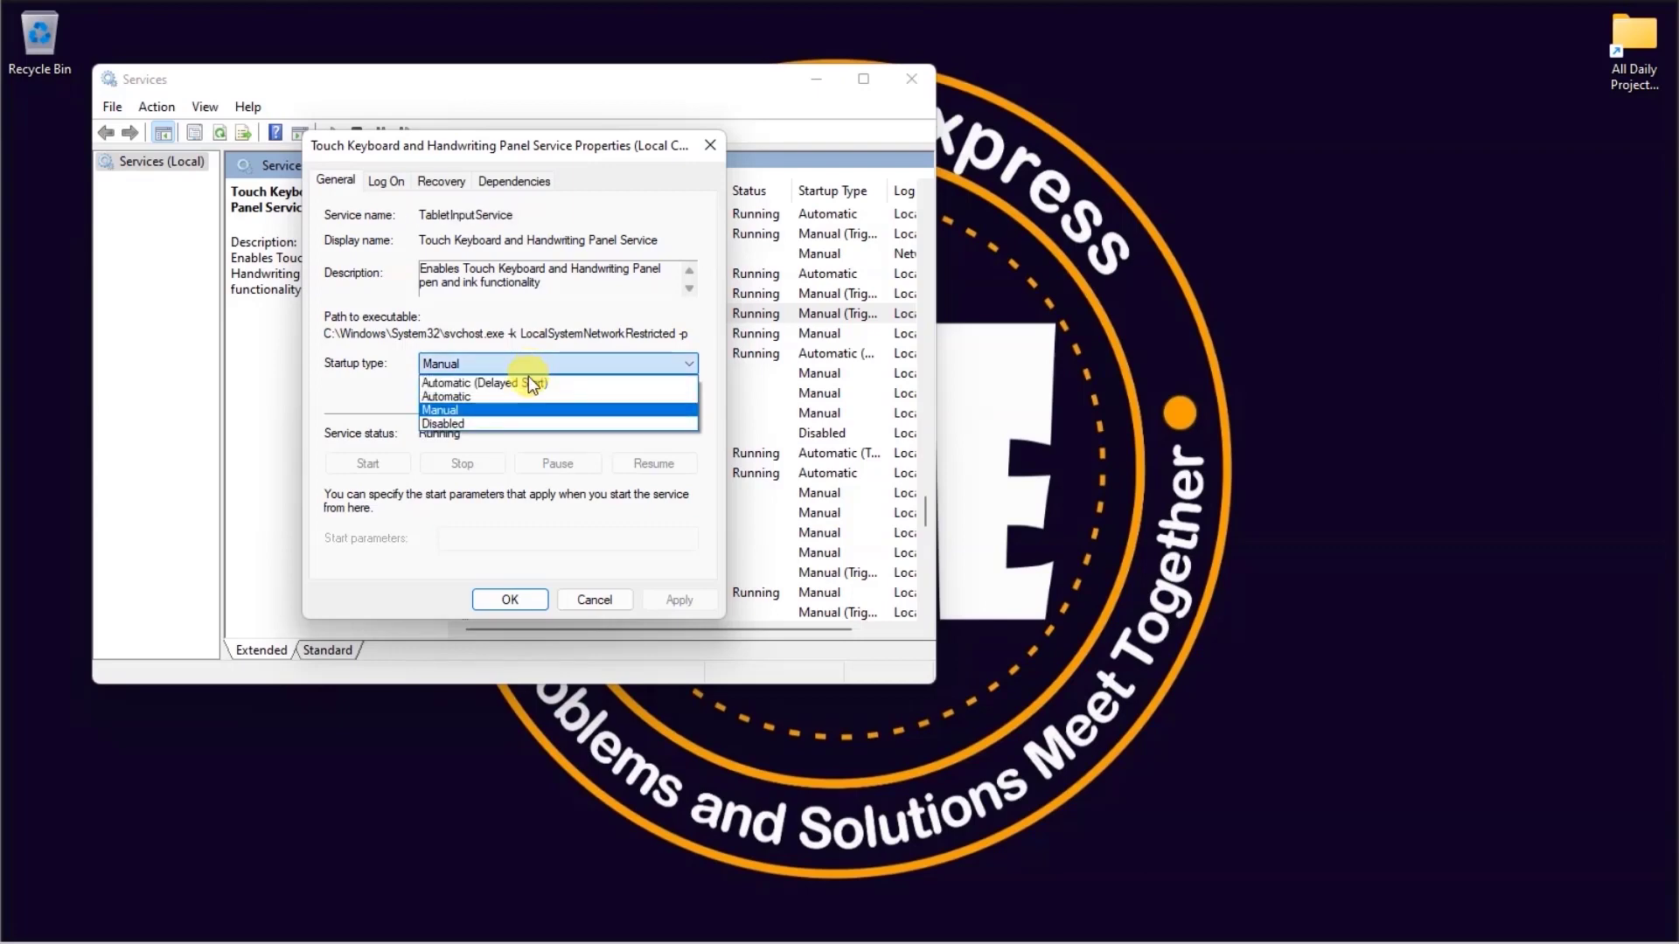
click(525, 395)
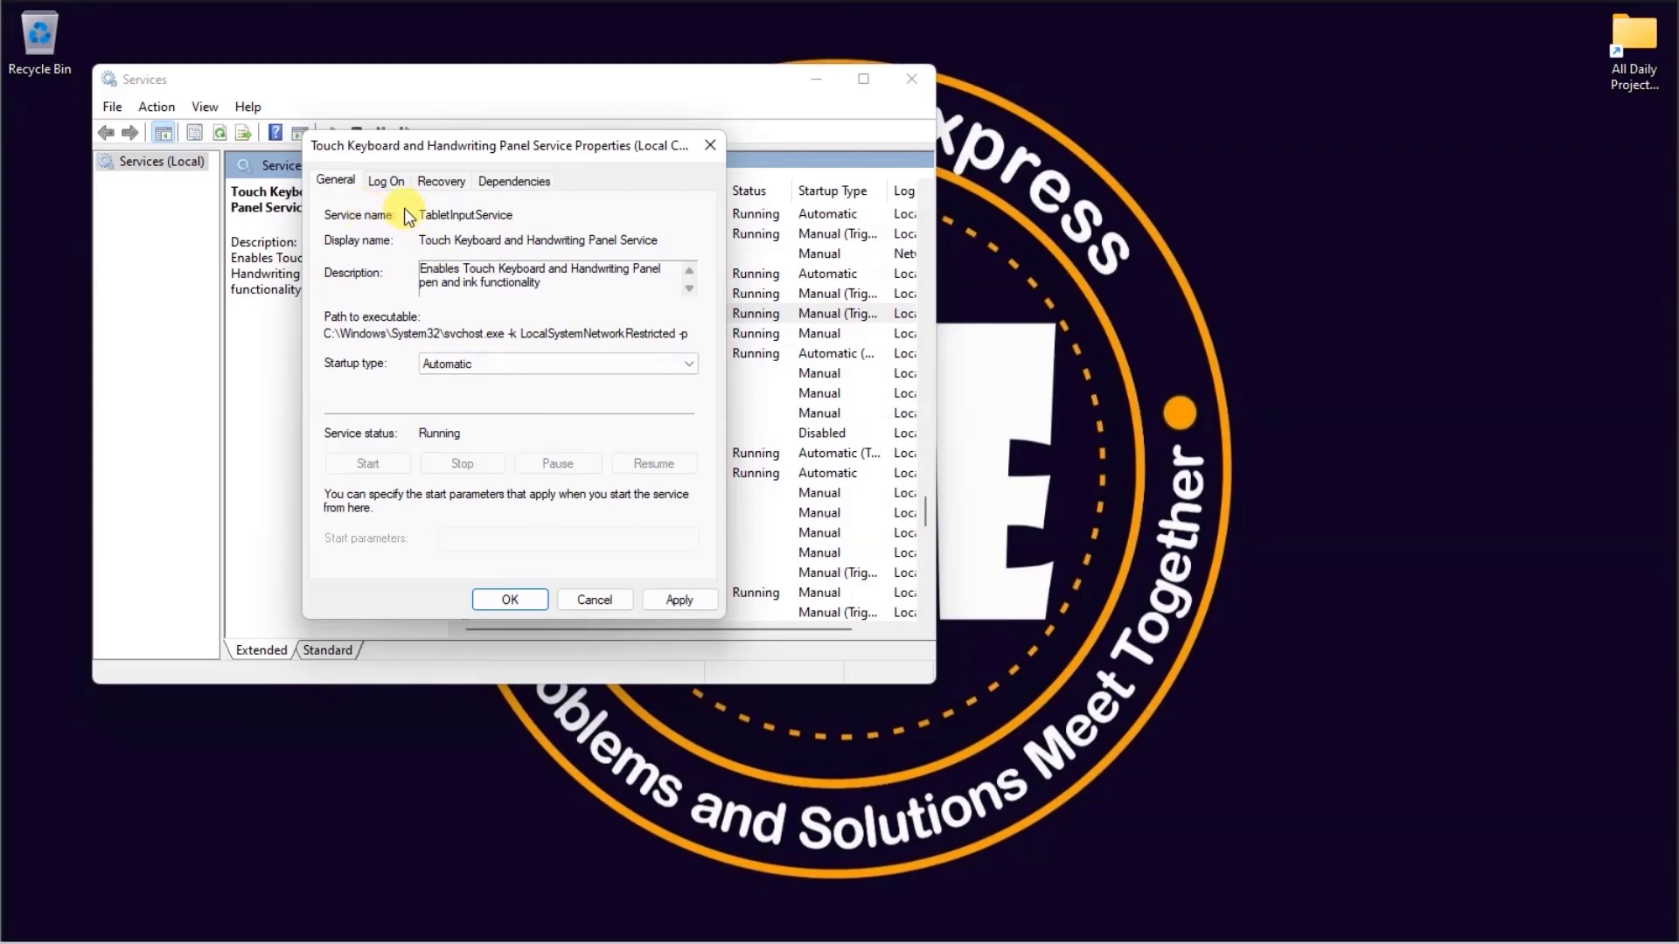
Step: Set the service's recovery for subsequent failures to Restart the Service with fail count reset after 0 days, and apply the changes
click(465, 184)
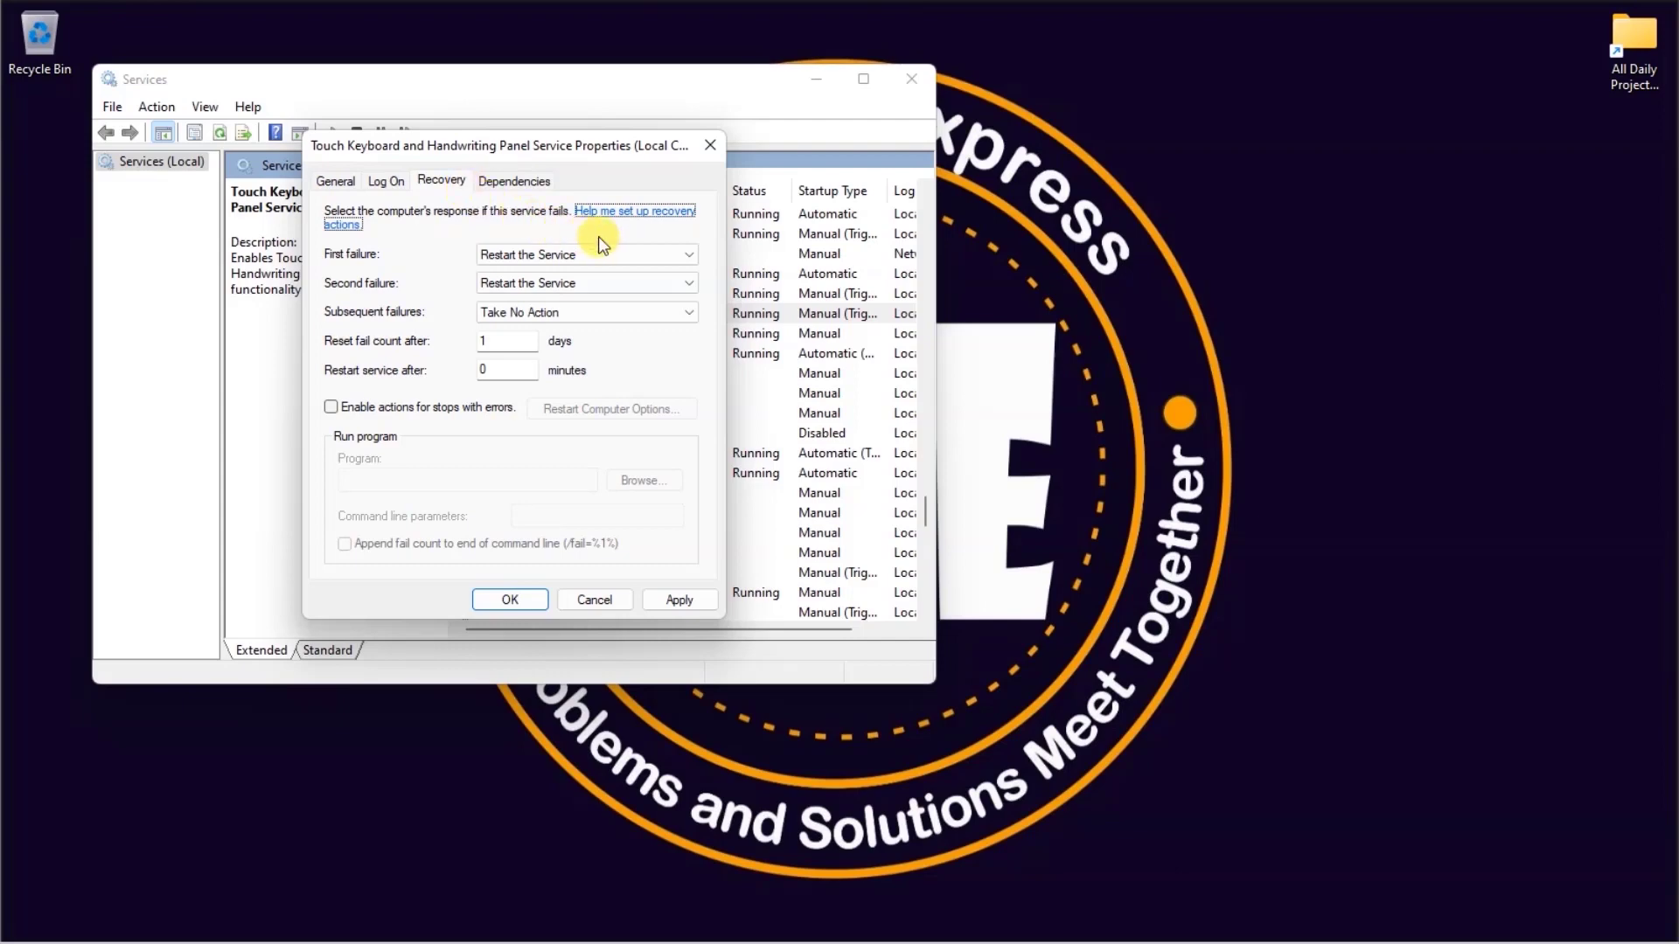
click(648, 320)
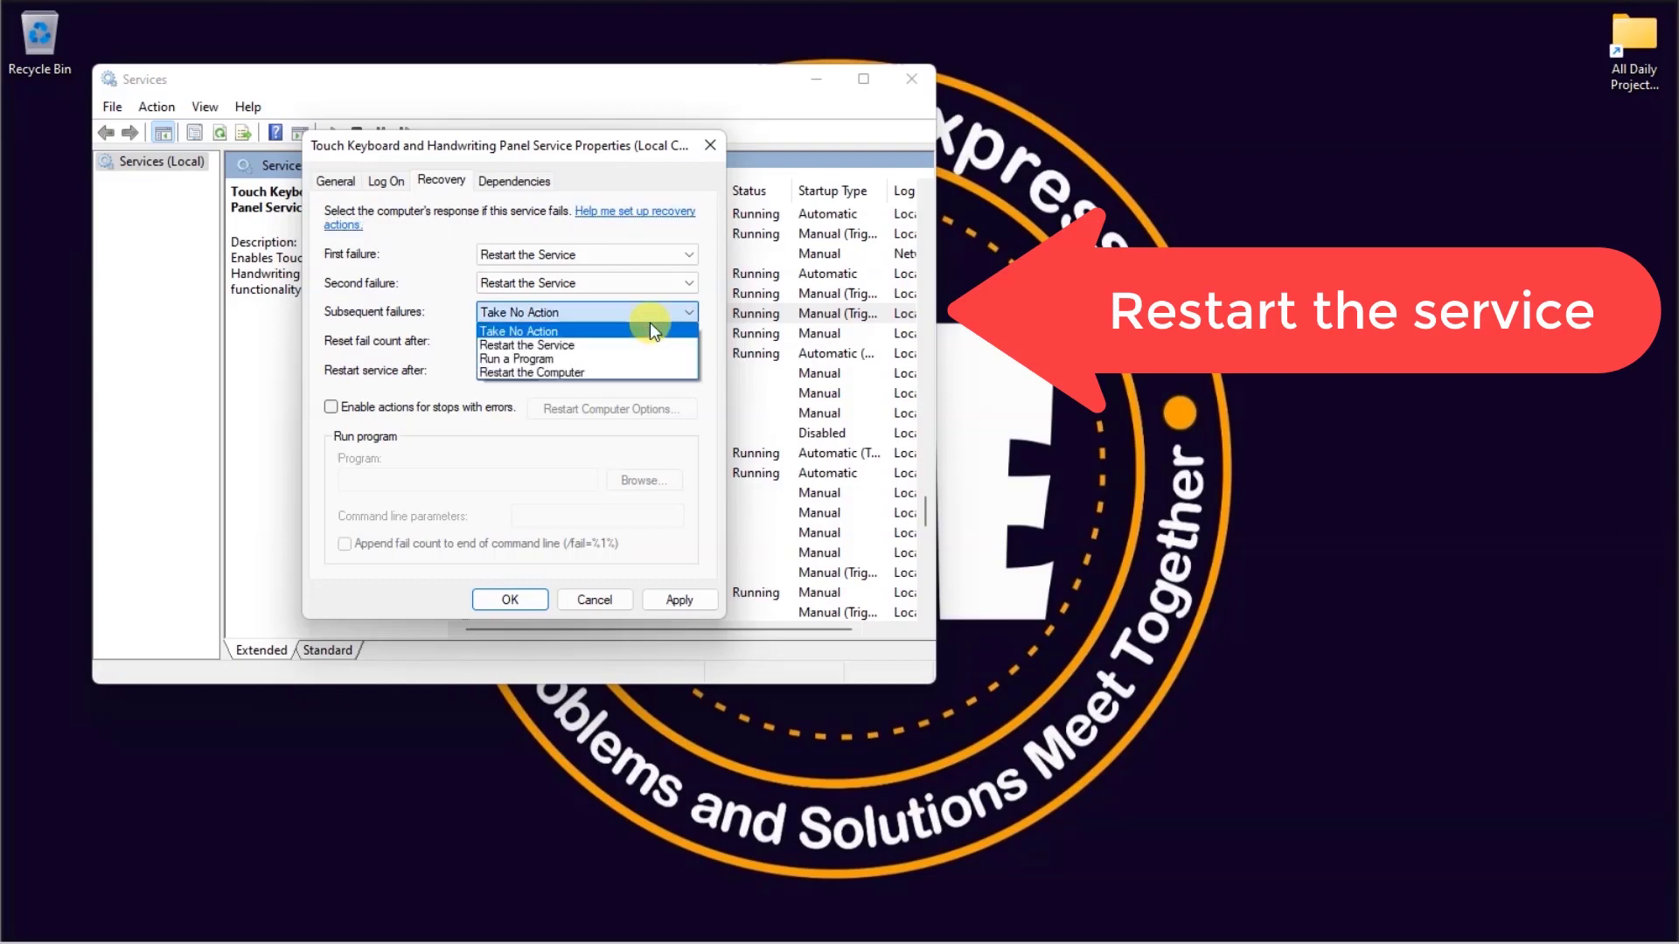
click(649, 343)
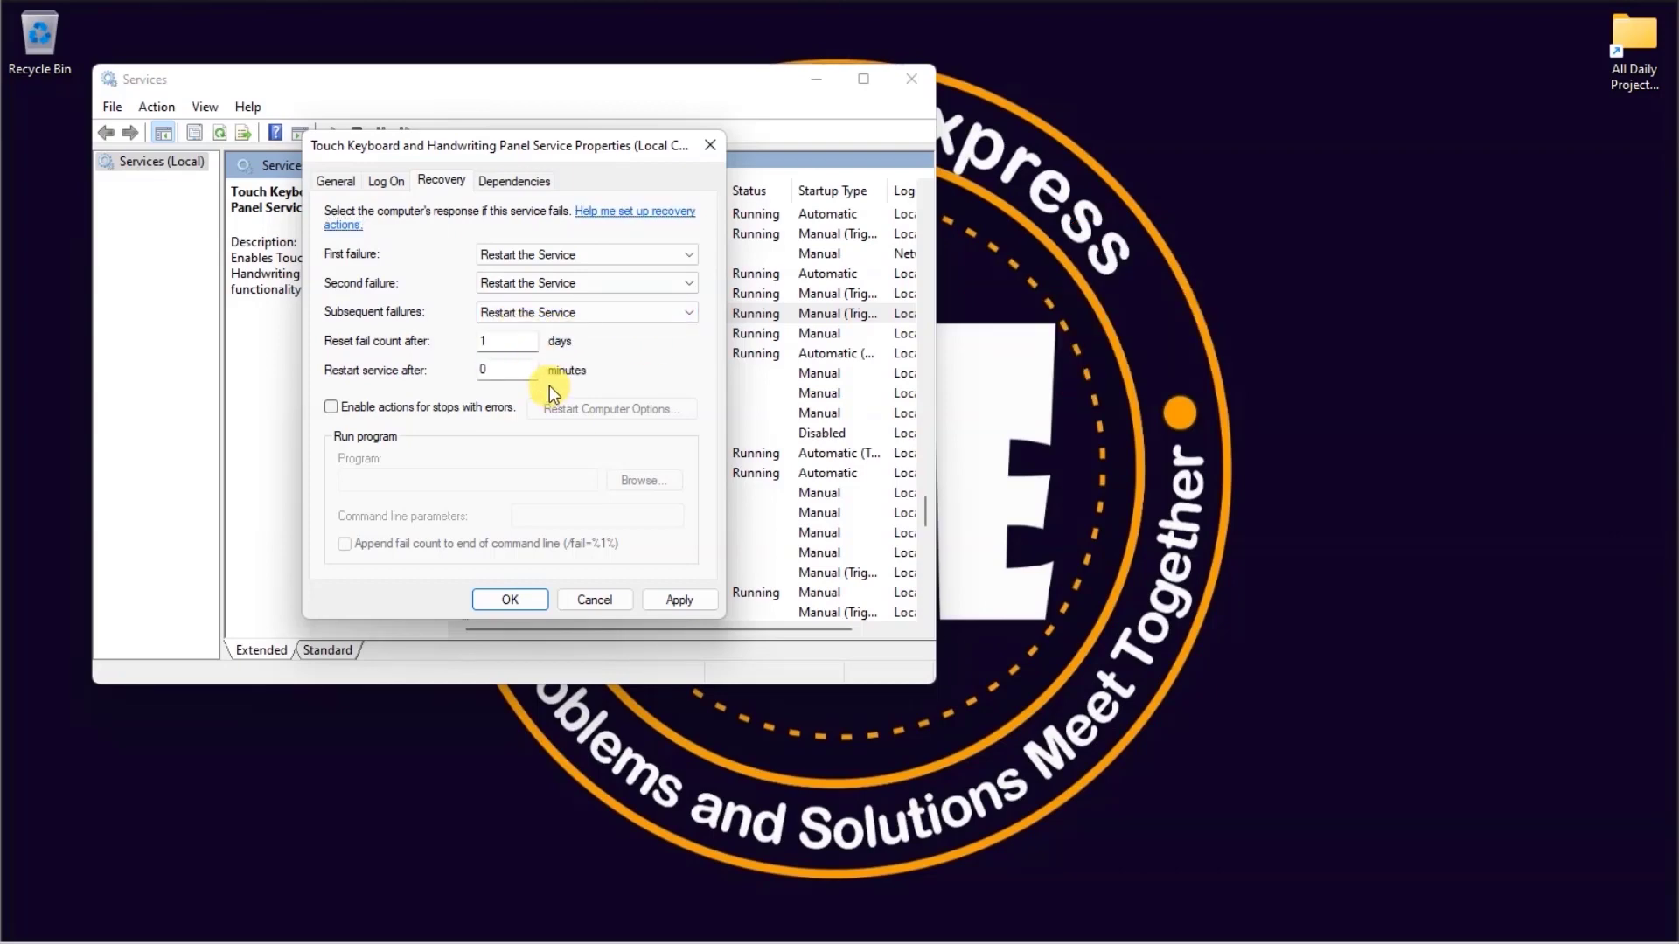
drag(516, 345, 476, 339)
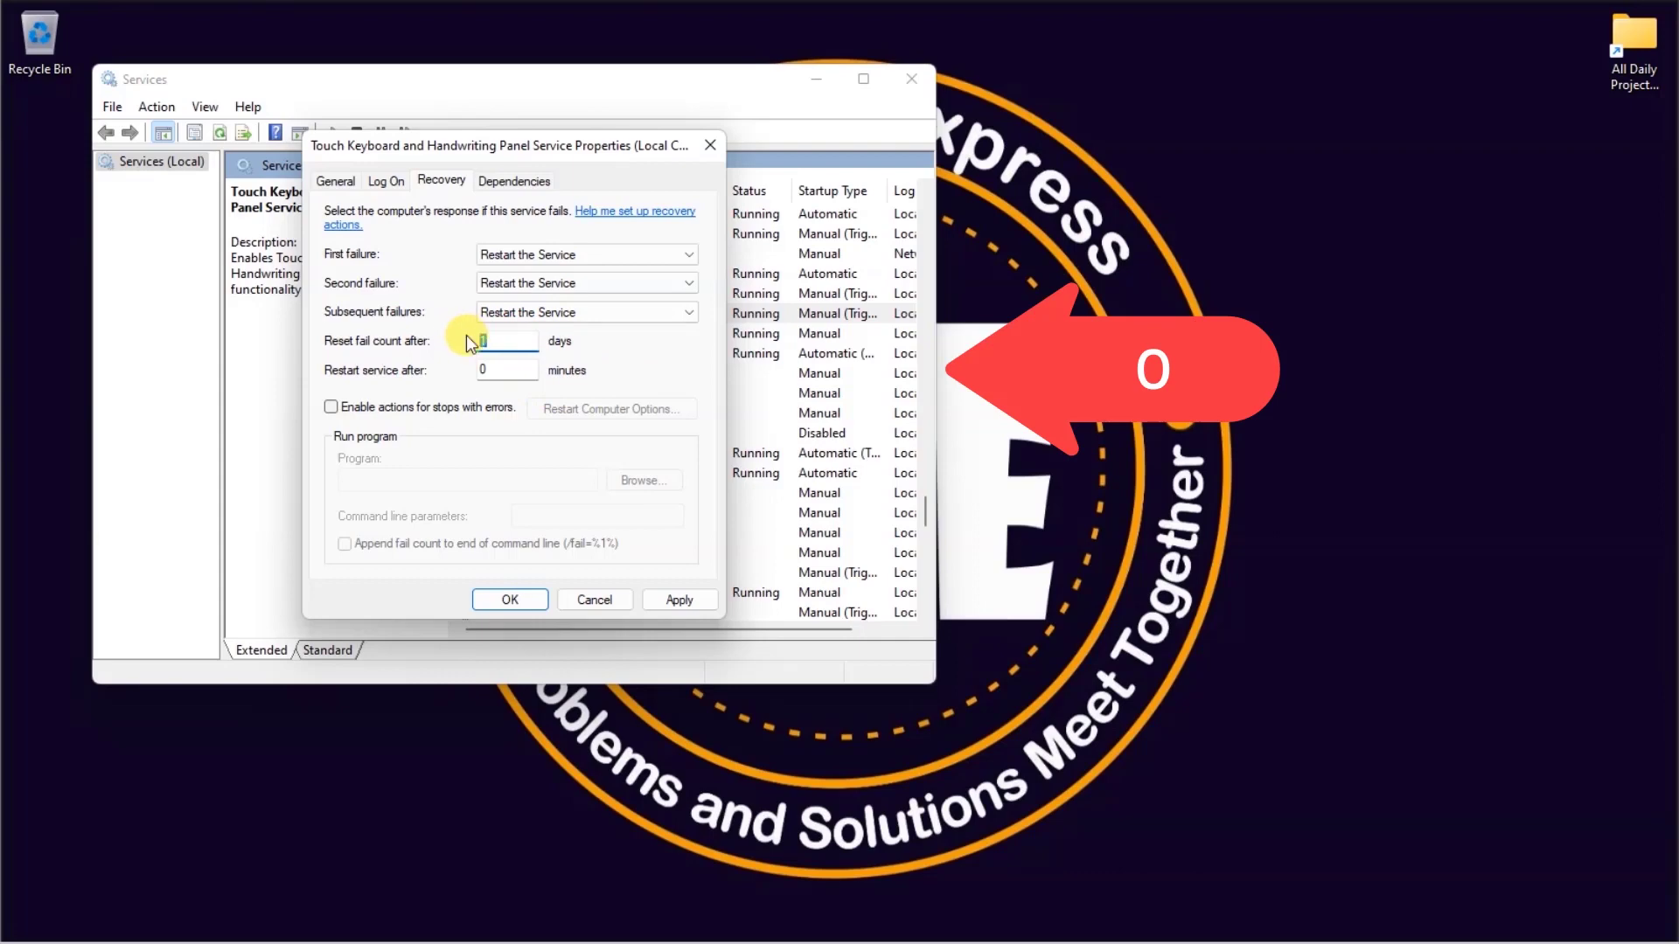
click(336, 182)
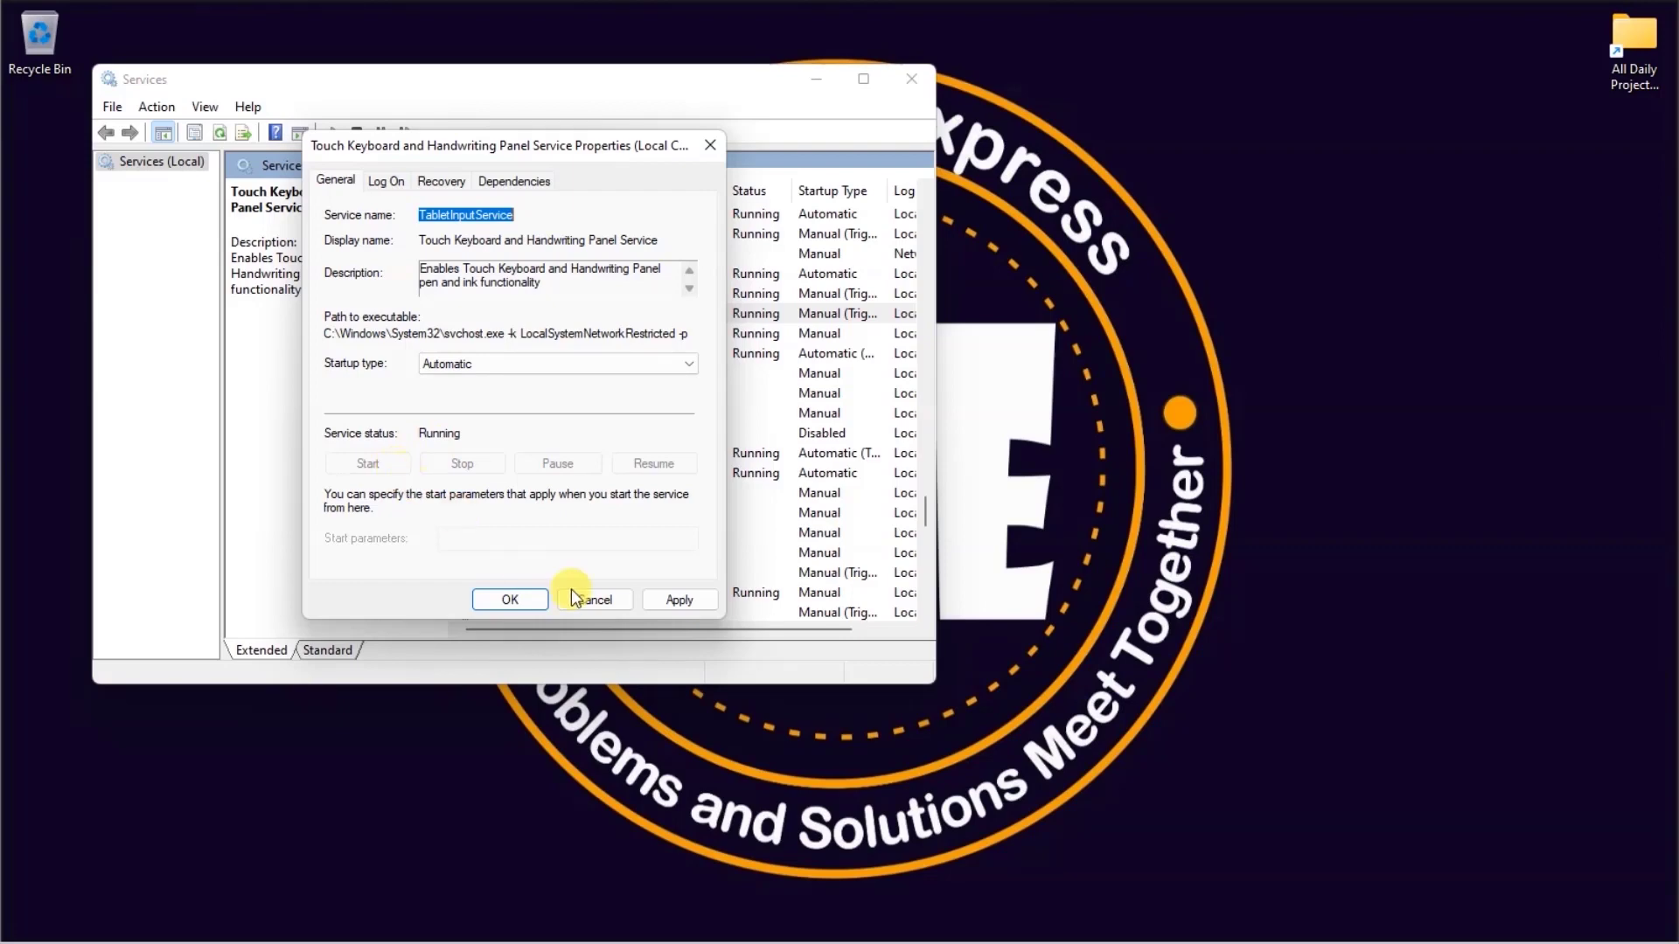
click(675, 606)
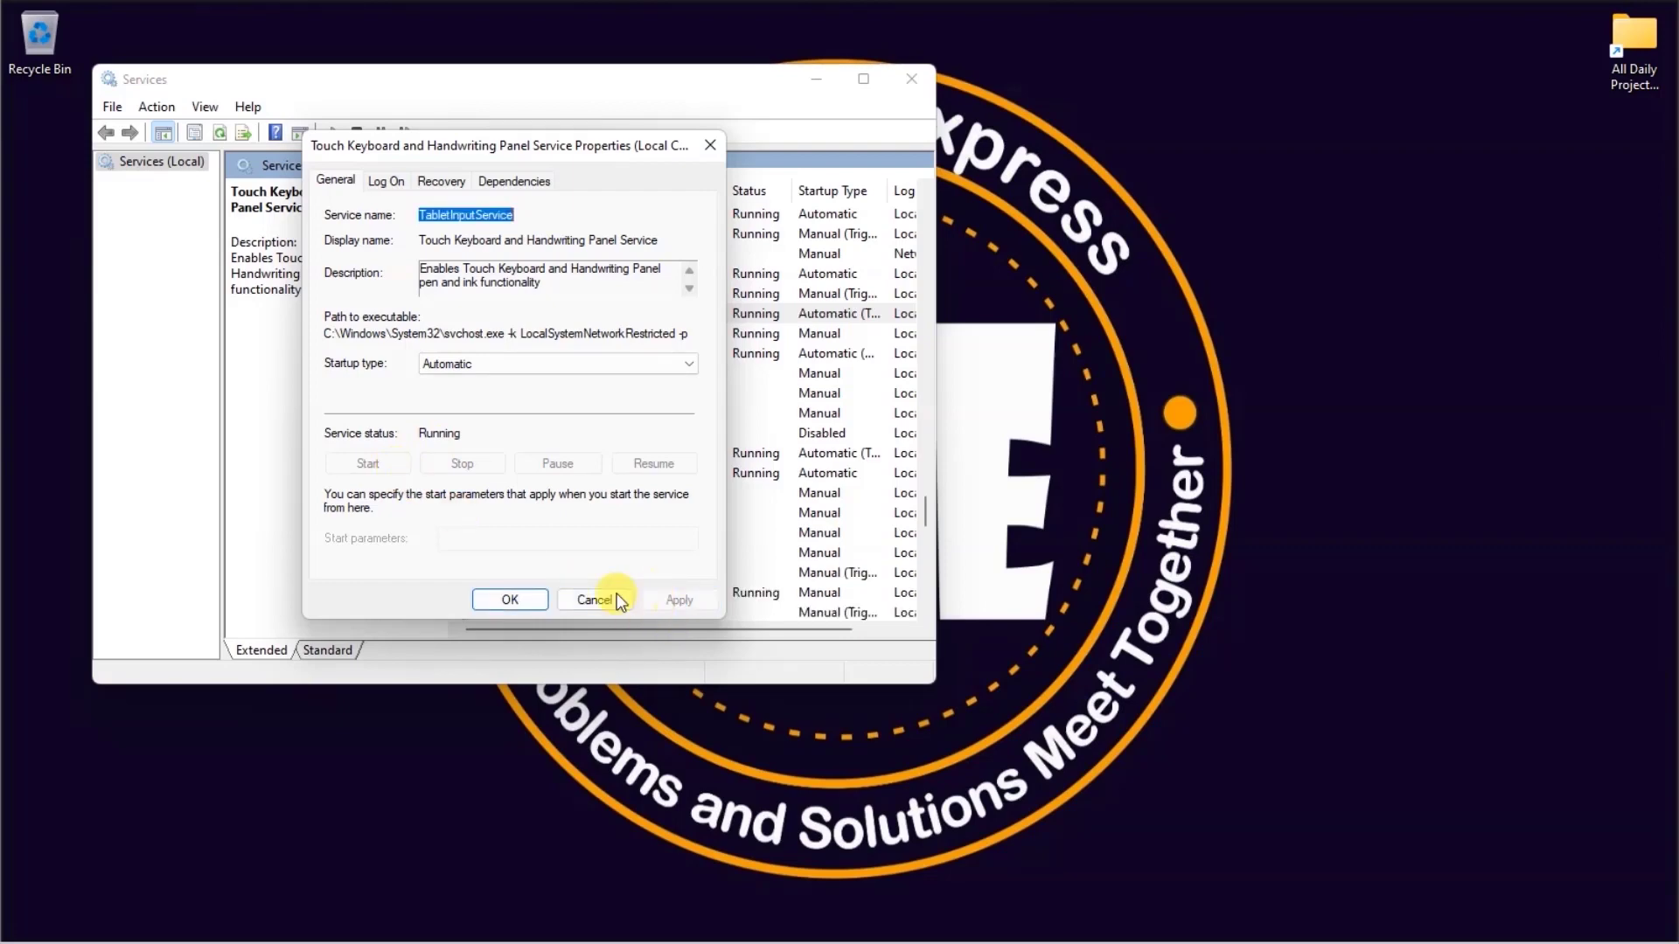
click(530, 606)
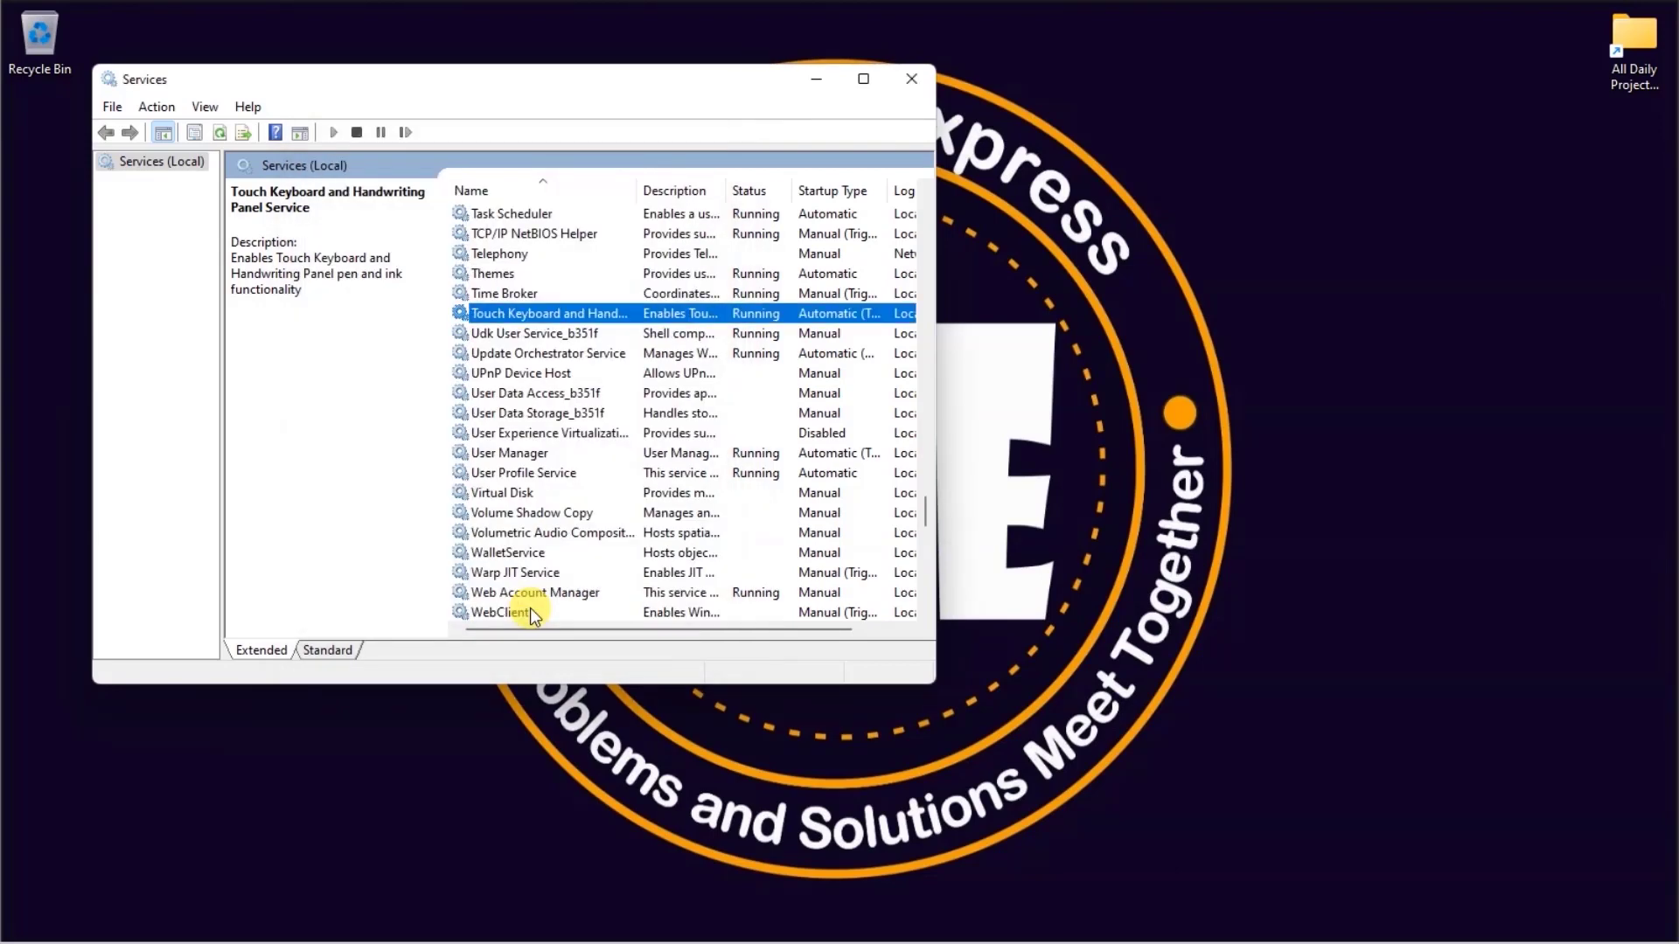
Step: Open the properties of the Windows Search service and set its startup type to Automatic
click(575, 336)
key(w)
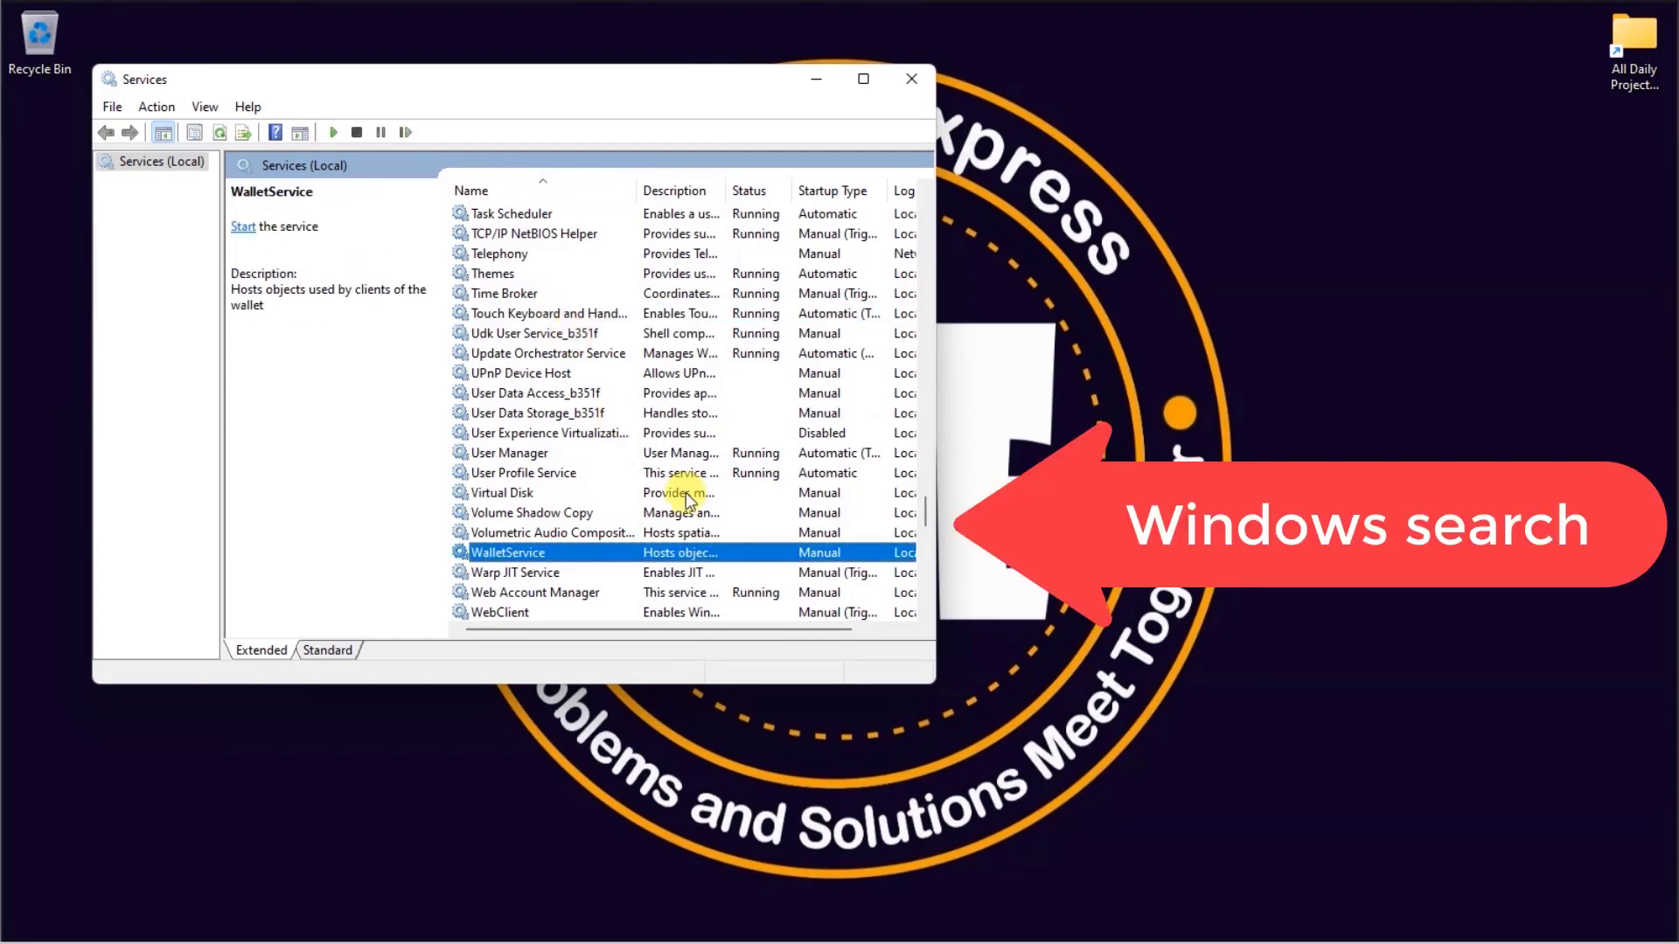
scroll(707, 509, down, 5)
drag(927, 527, 931, 566)
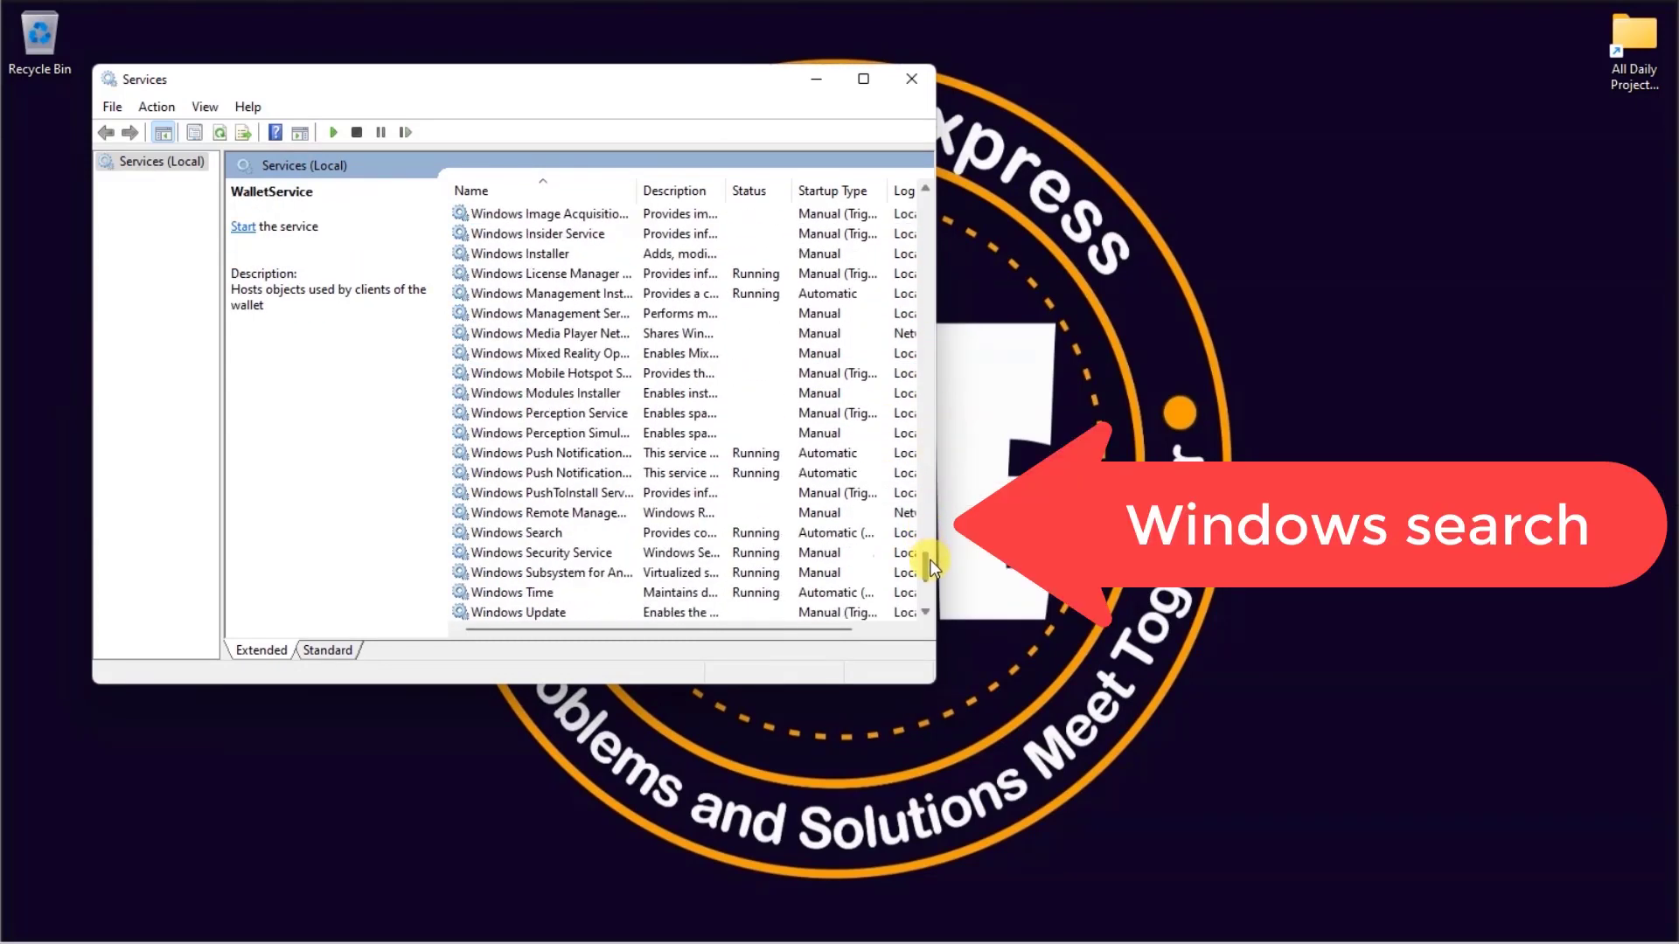
click(576, 535)
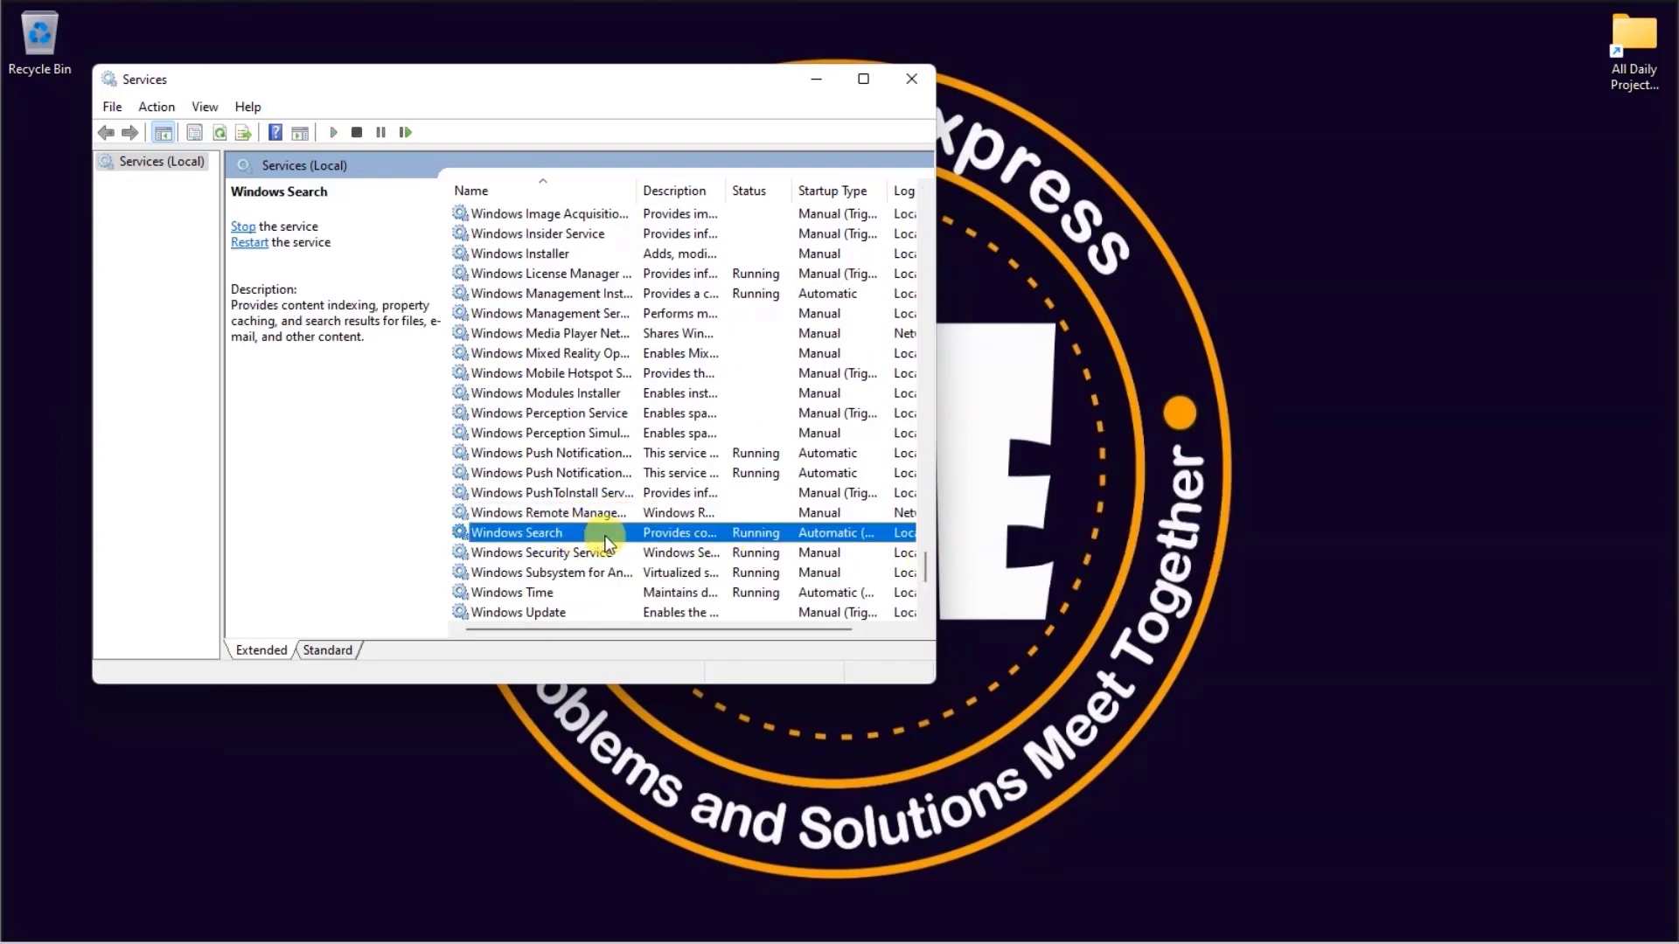
right_click(605, 538)
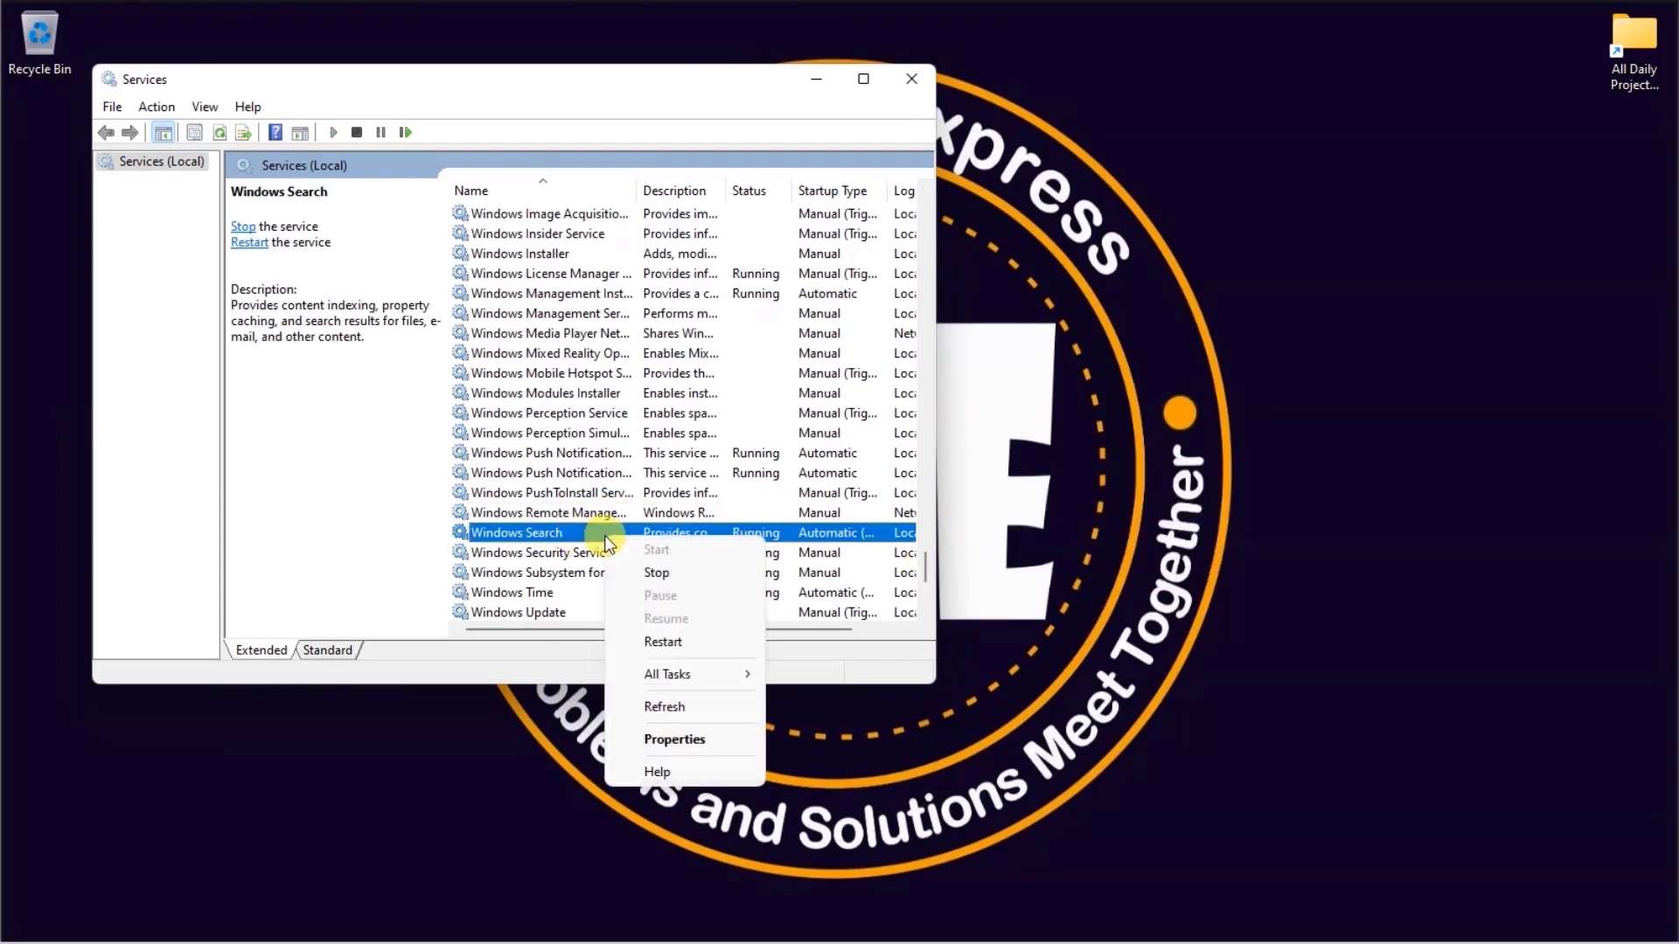
click(722, 743)
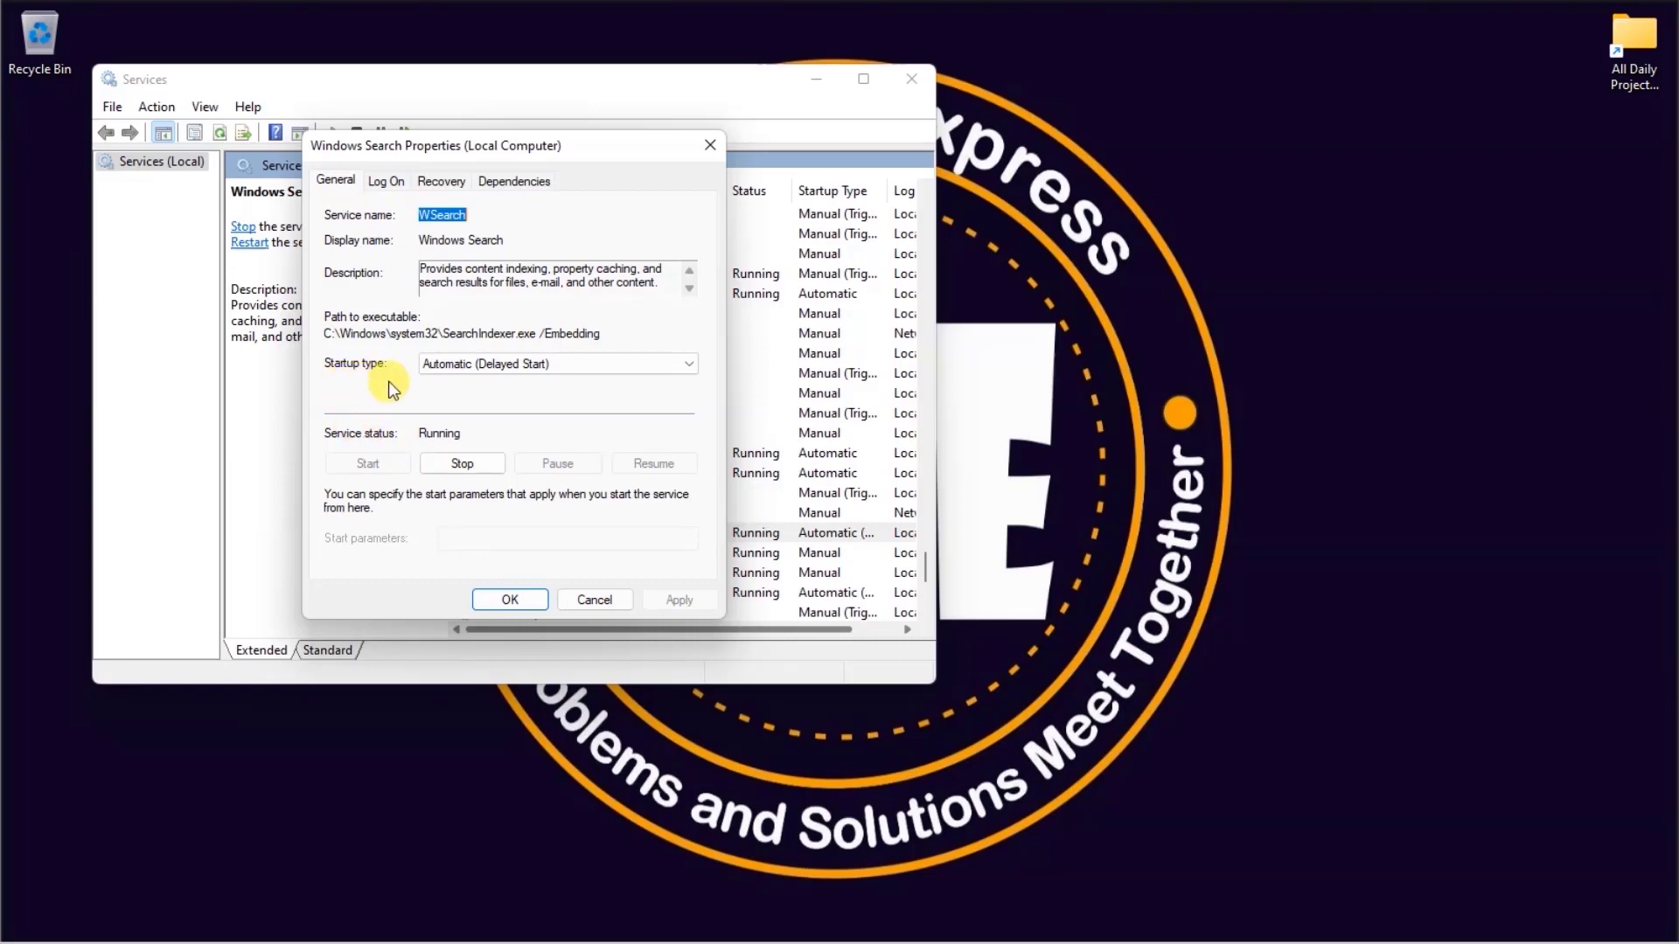
click(612, 365)
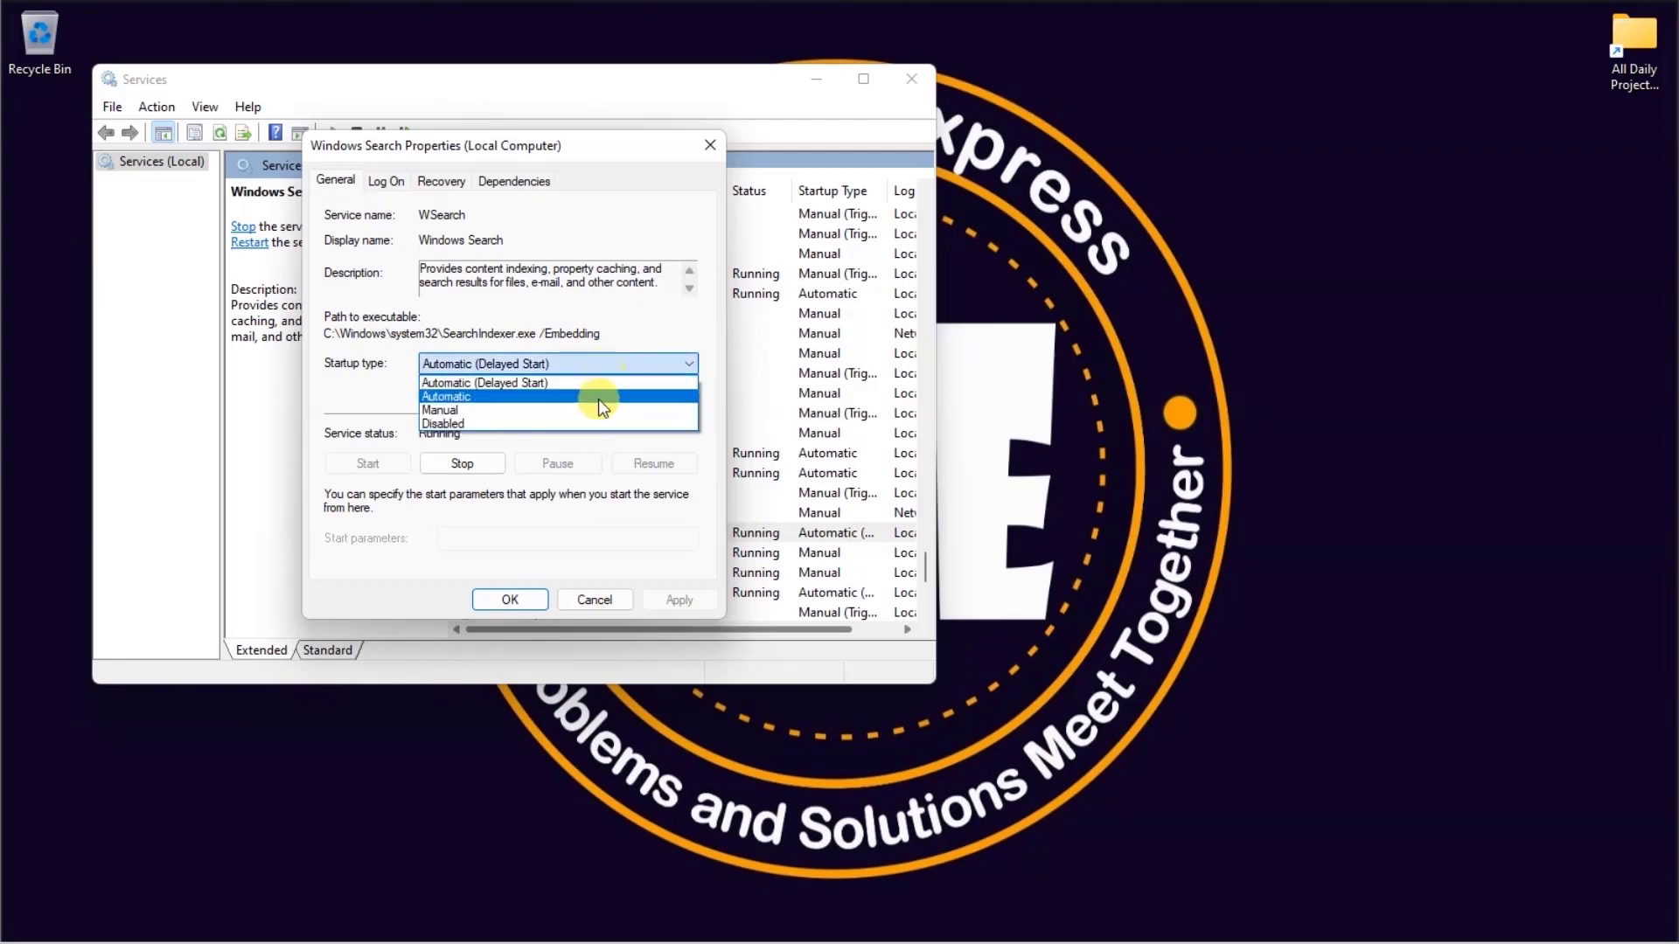
click(598, 399)
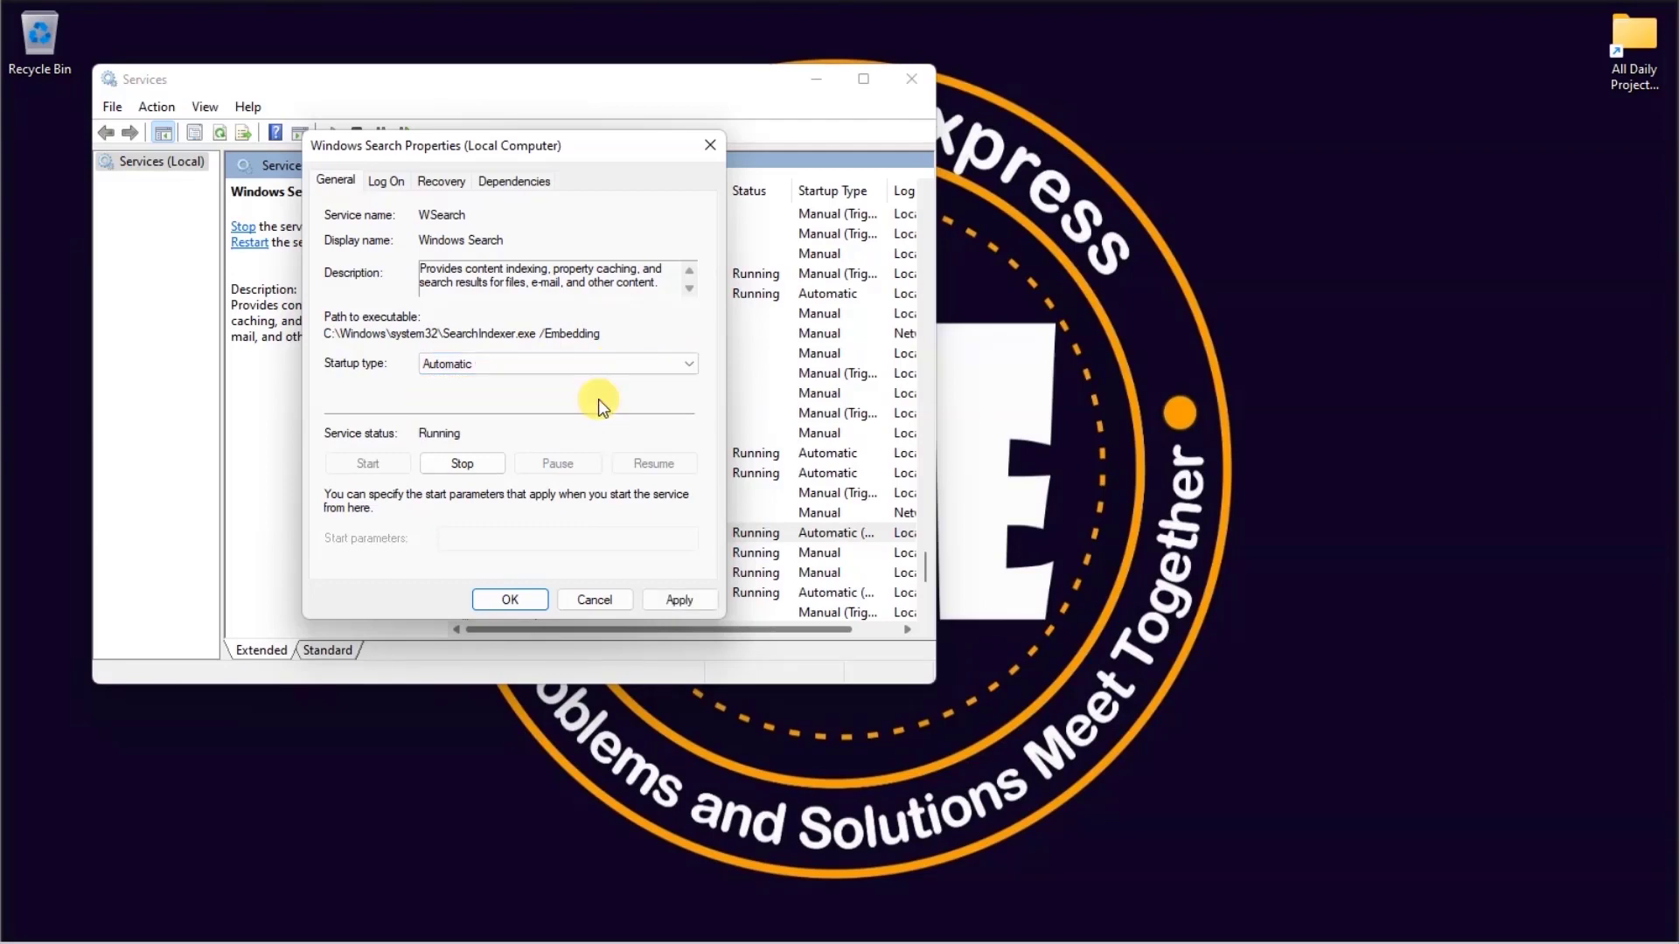
Step: Set the Windows Search service's recovery options to reset the fail count after 0 days
click(459, 188)
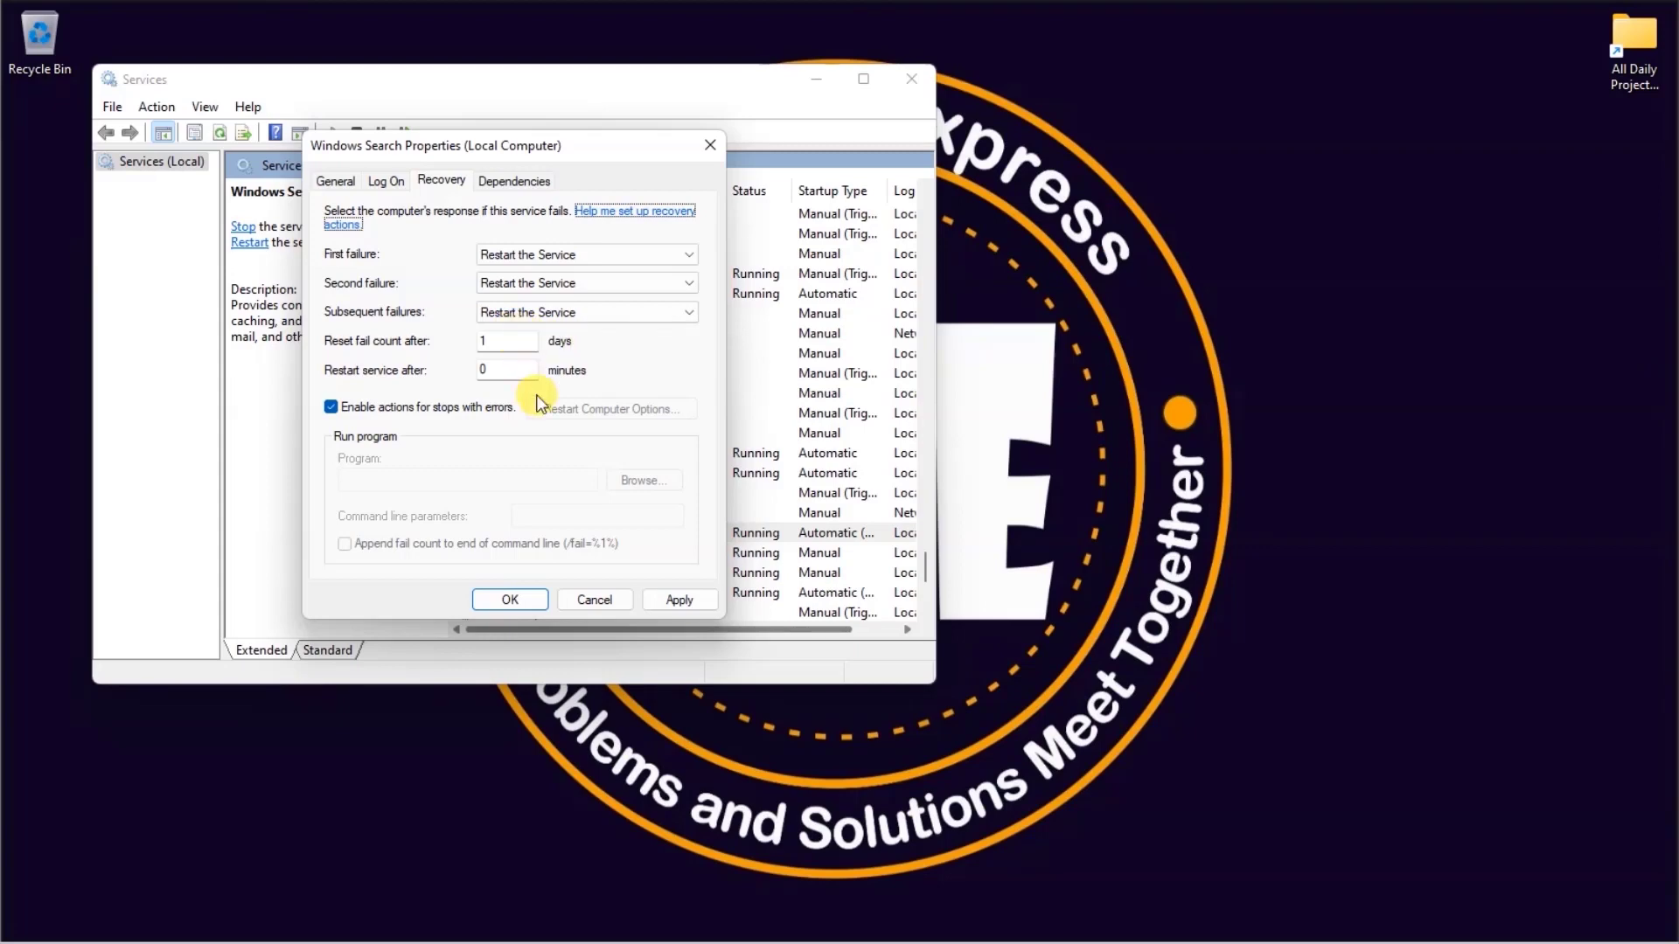
double_click(491, 341)
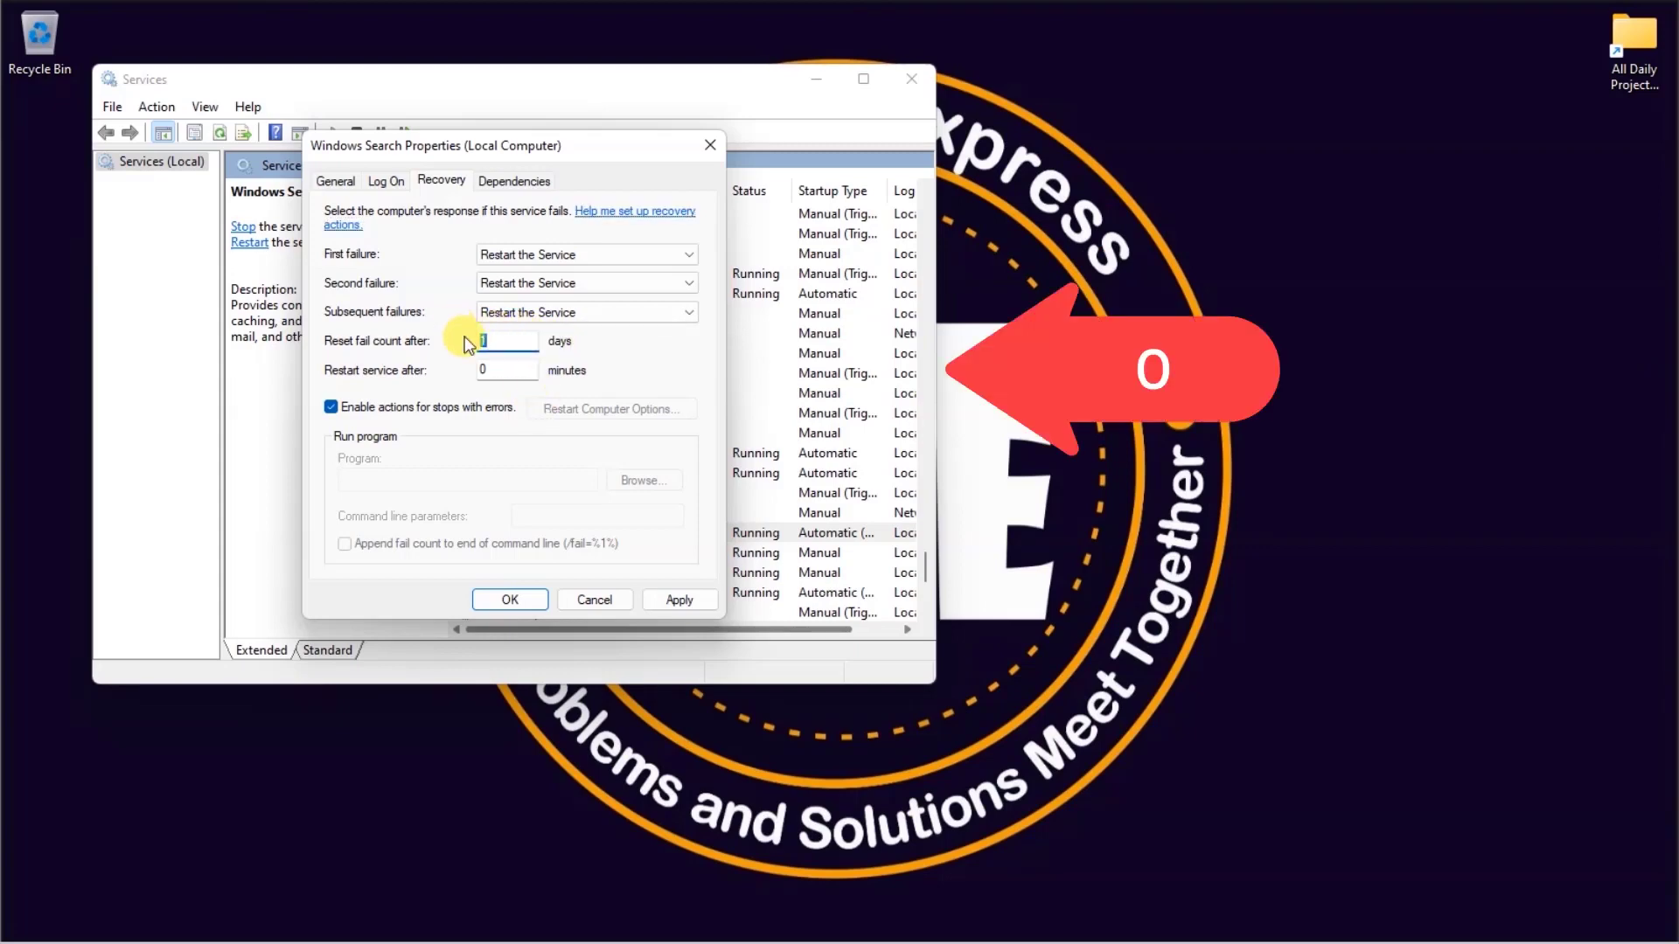
text(0)
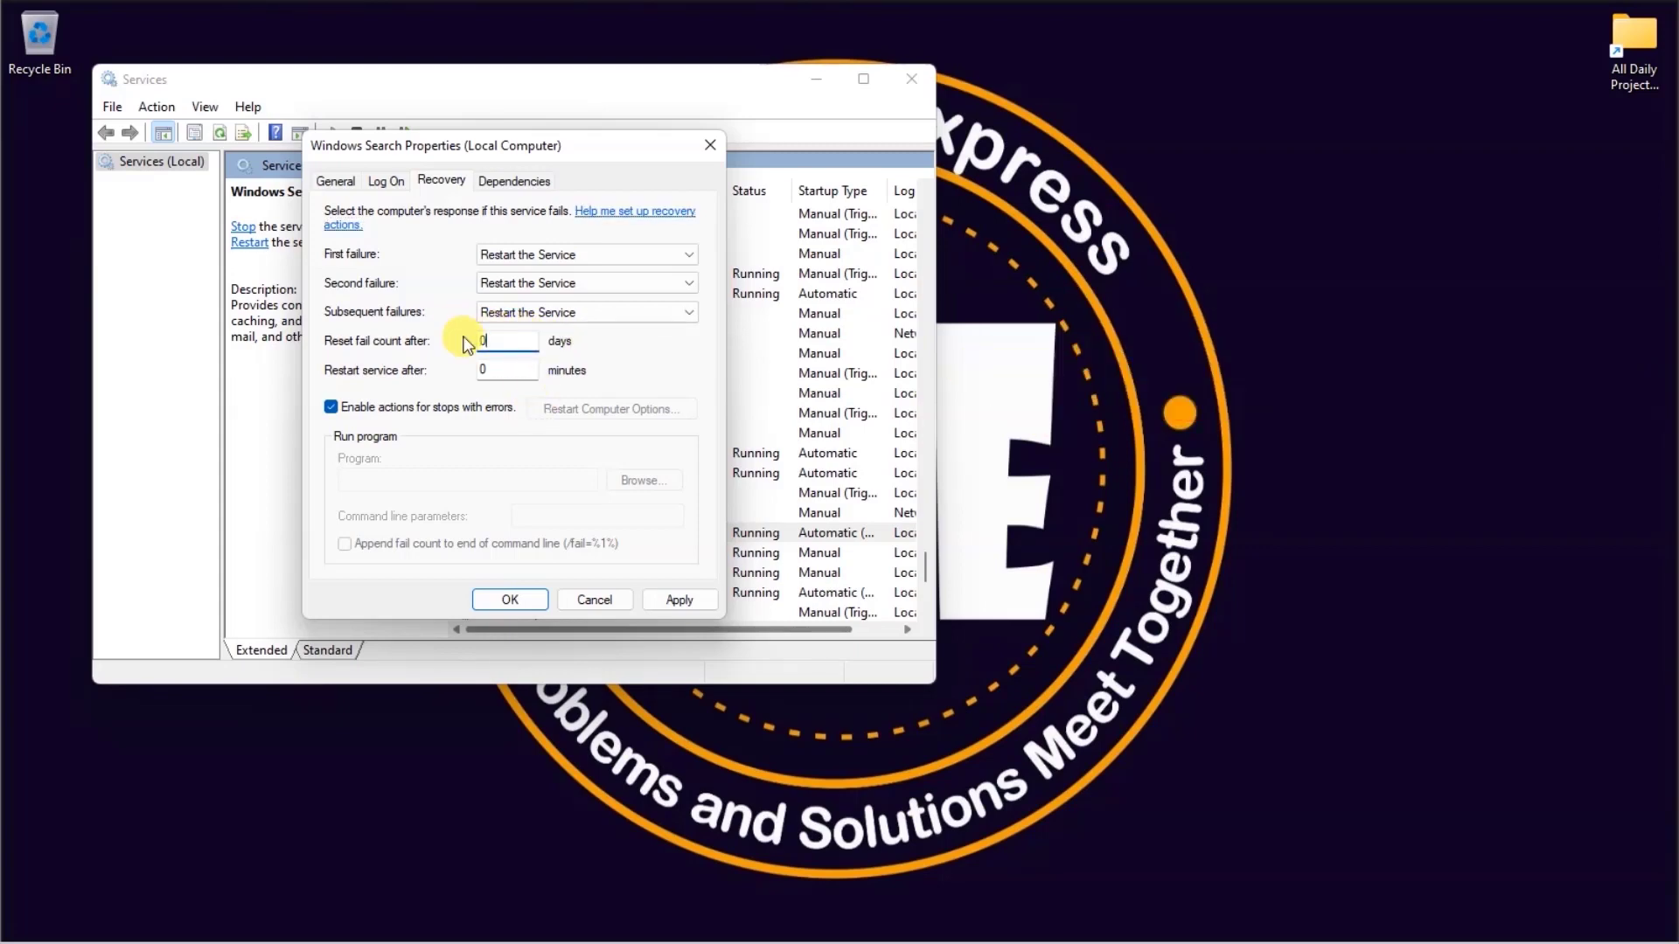
Step: Stop and restart the Windows Search service, apply the changes and close its properties
click(350, 189)
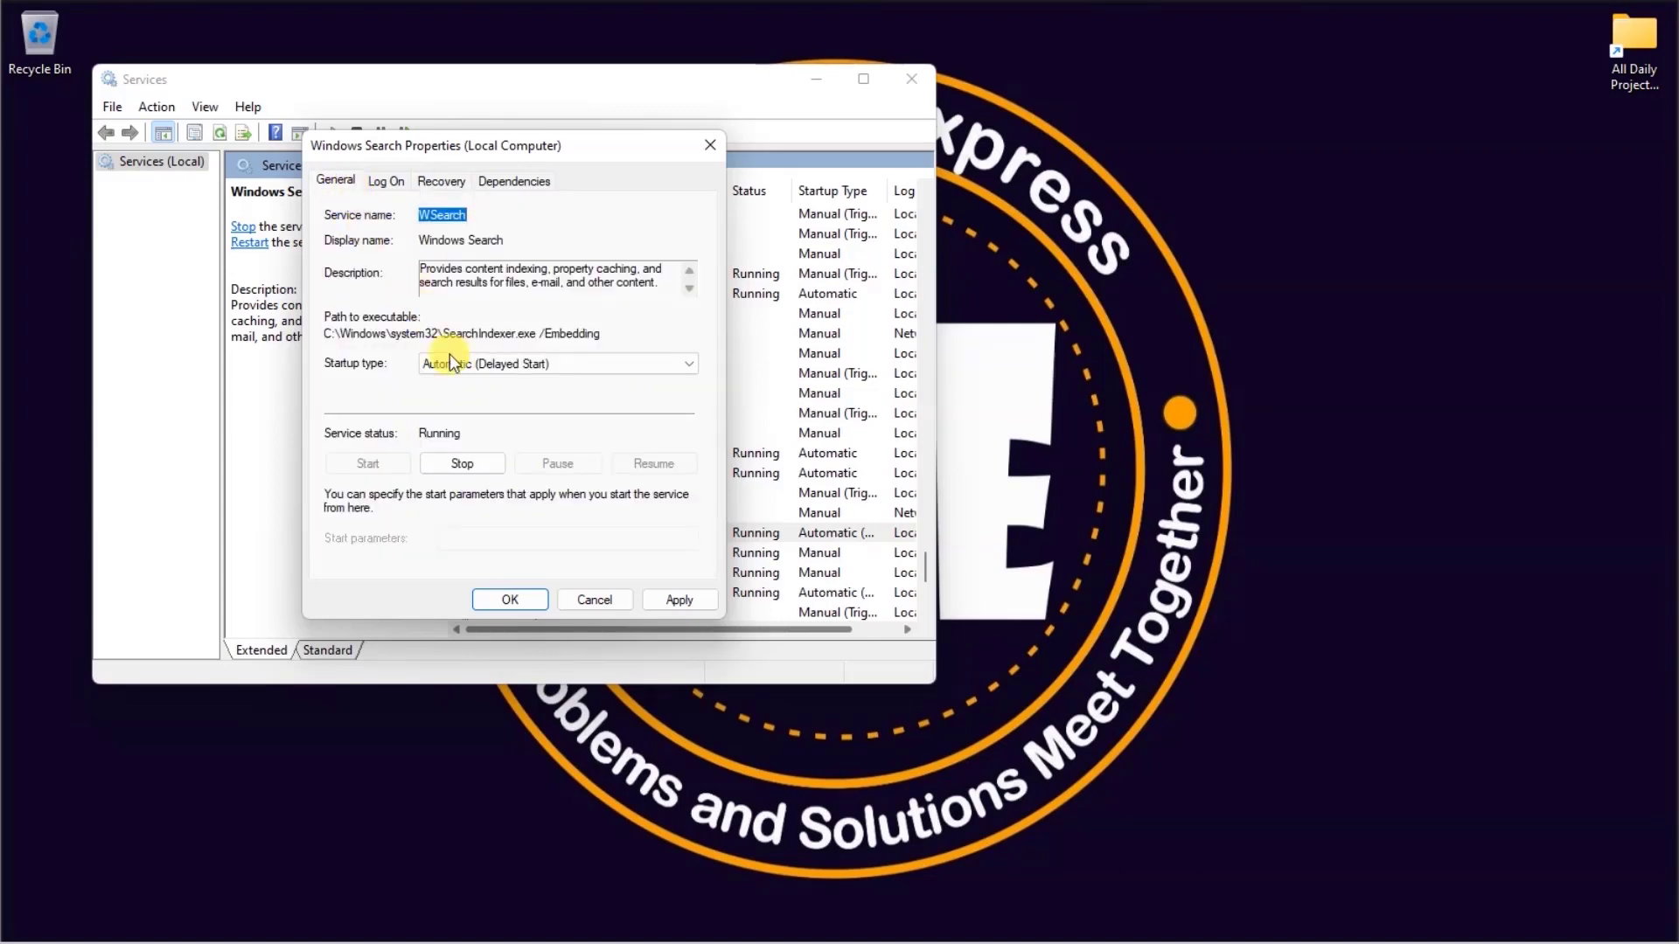
click(498, 465)
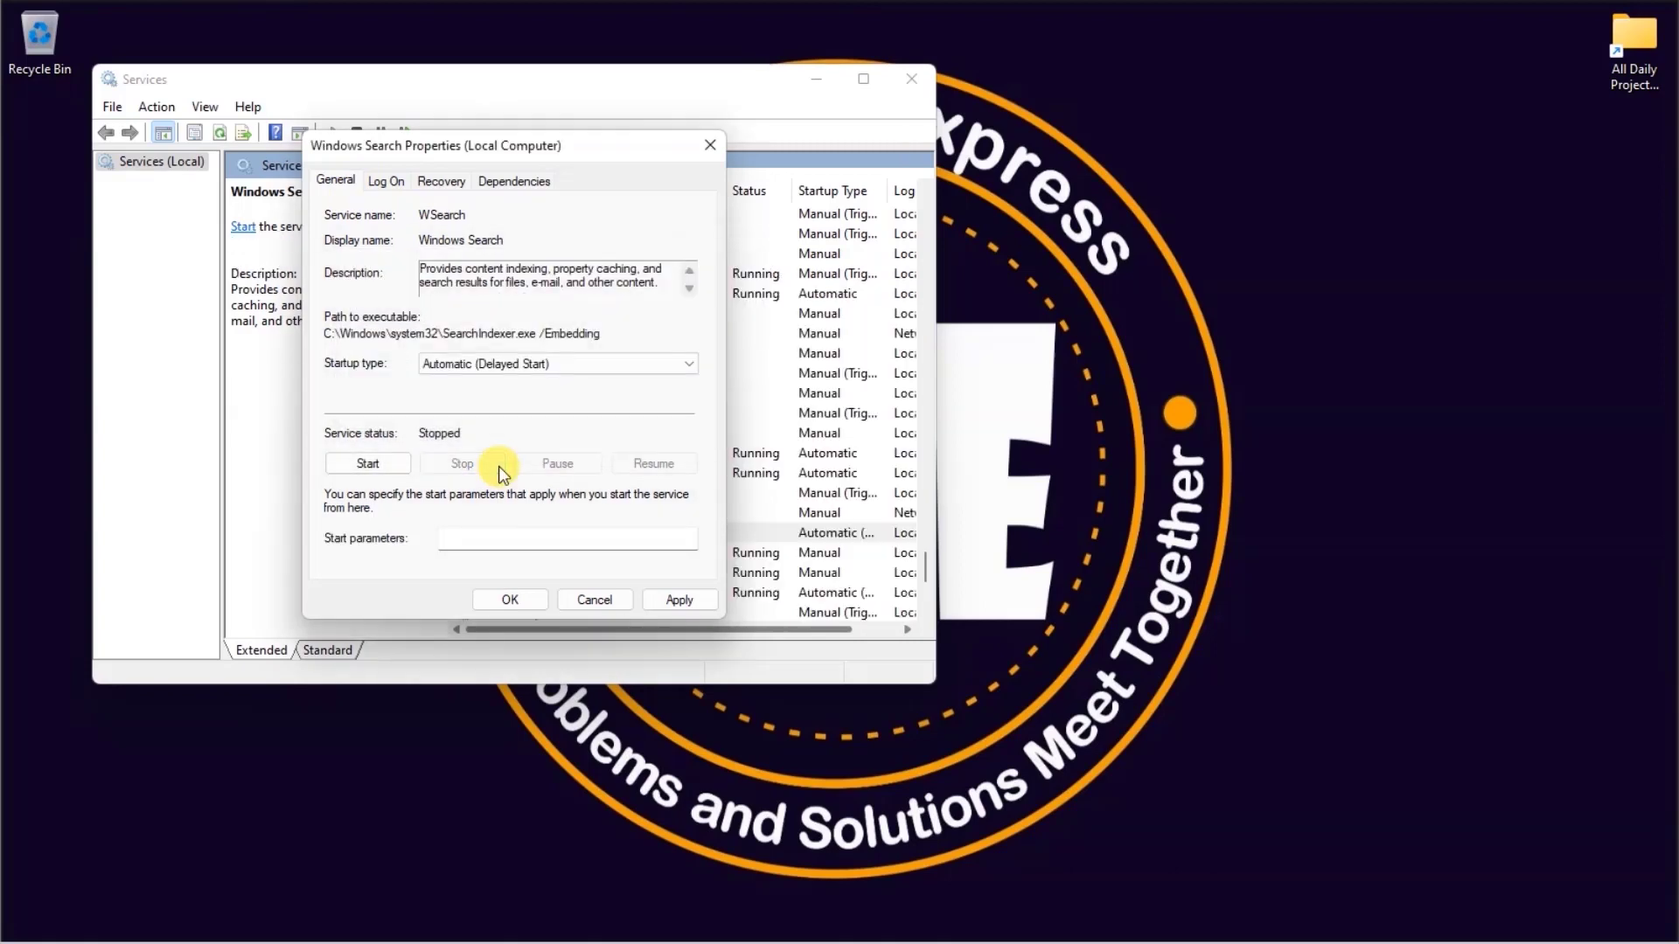
click(402, 465)
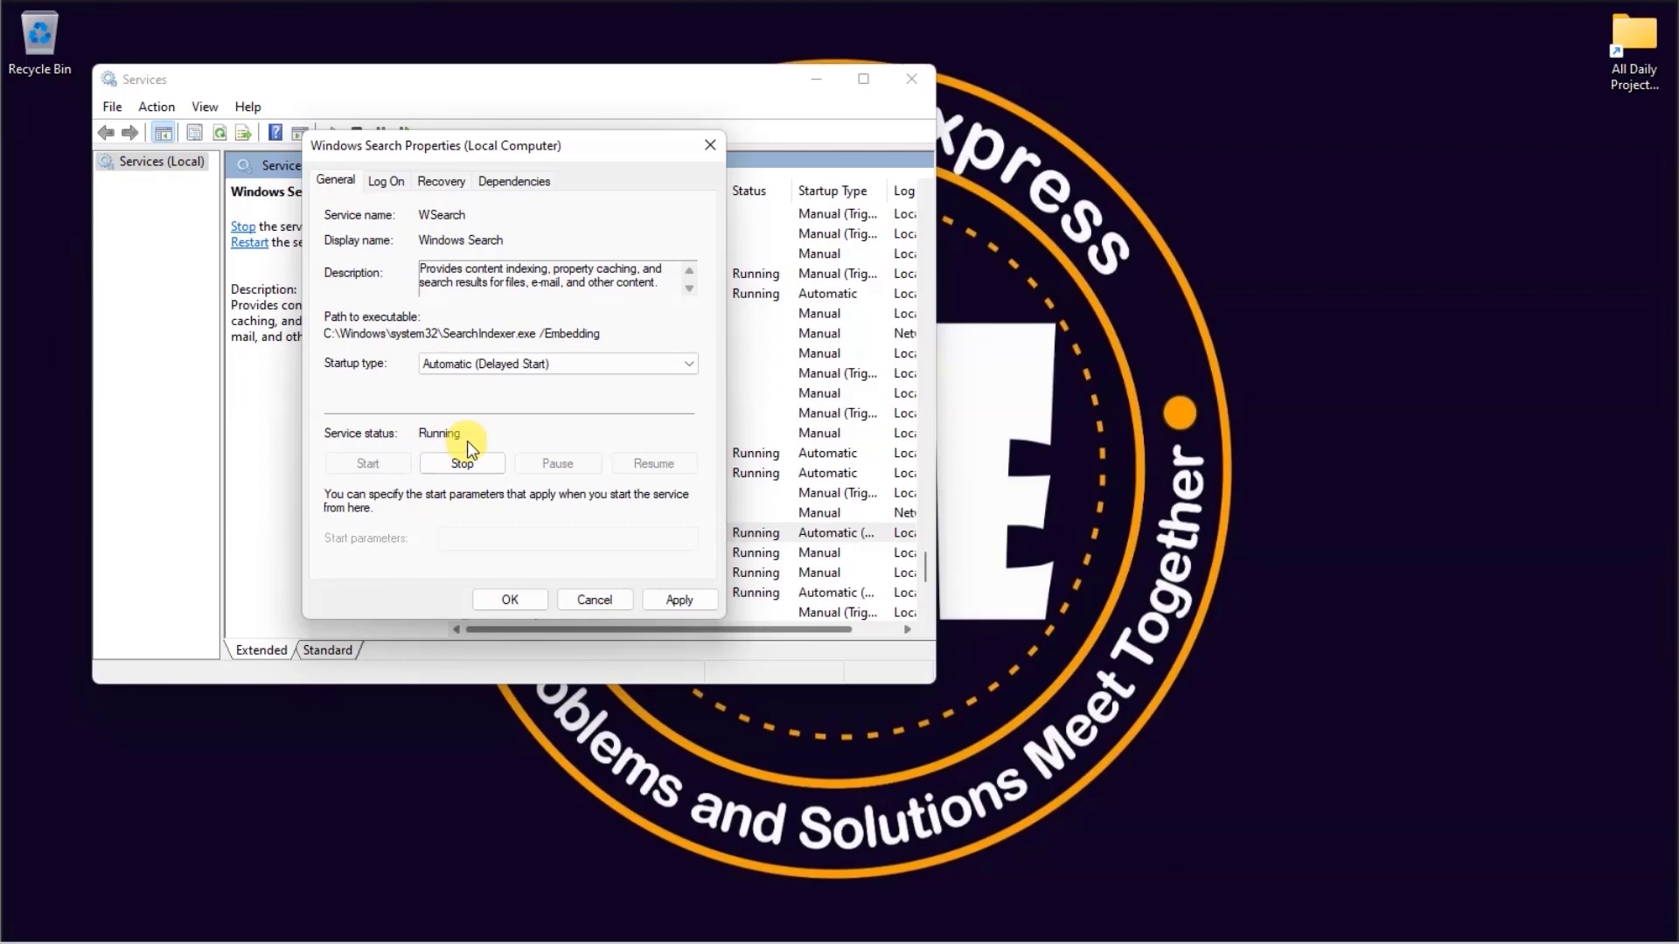
click(680, 601)
click(544, 600)
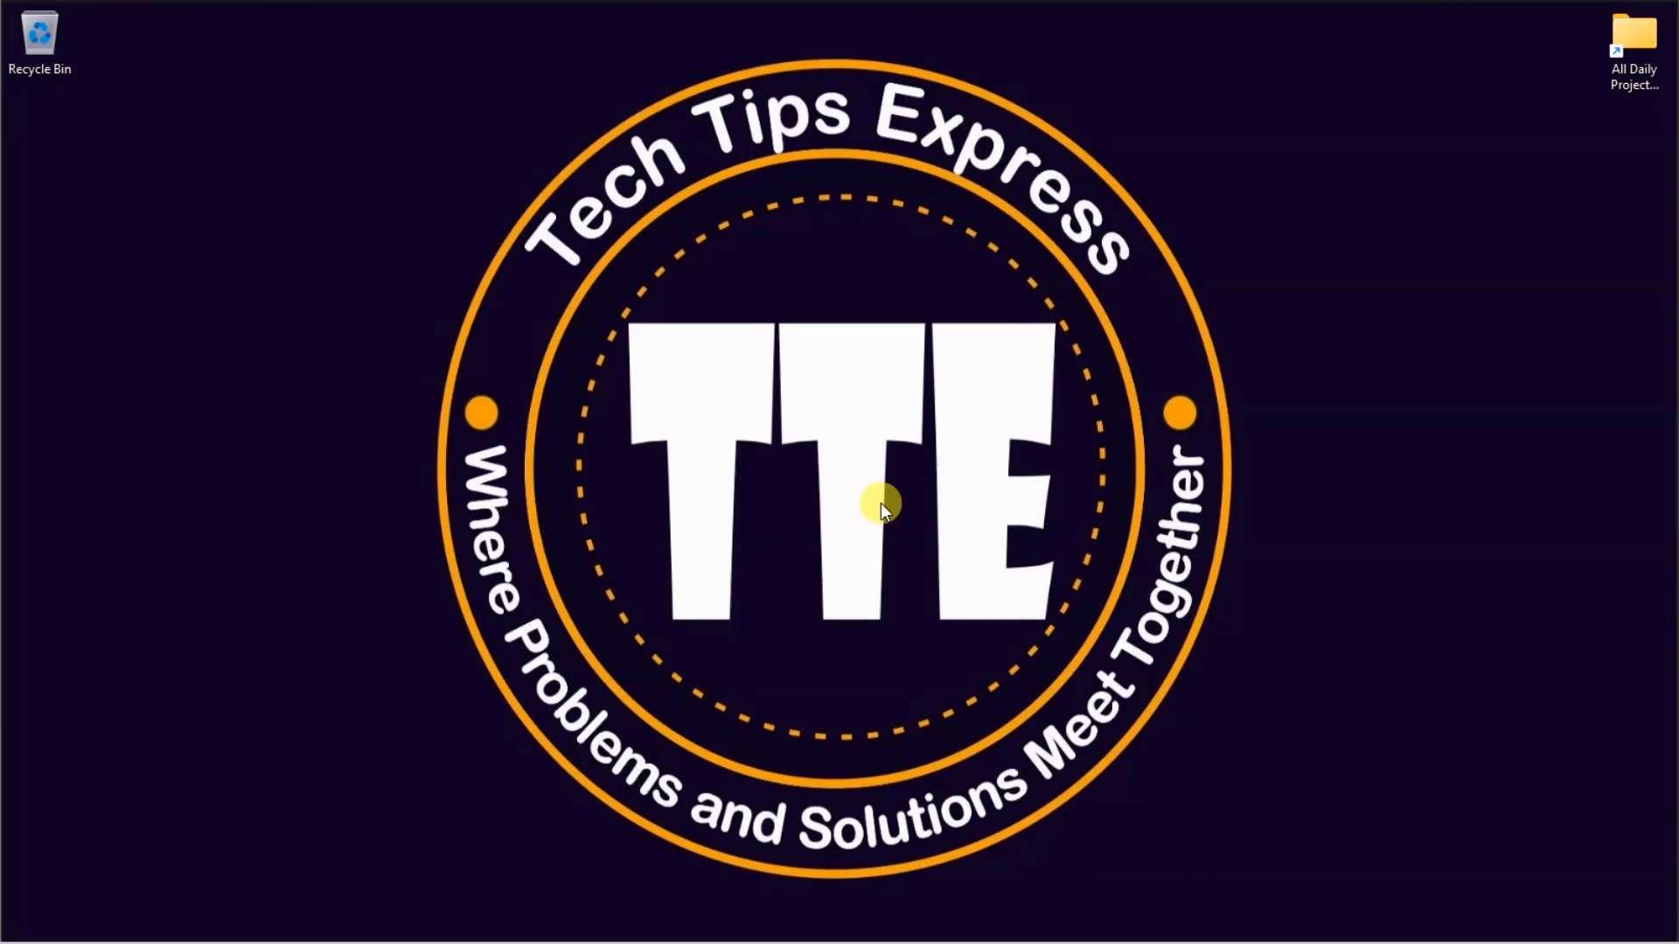
Step: Open the Start personalization settings and toggle Show recently opened items in Start, Jump Lists, and File Explorer
key(super+i)
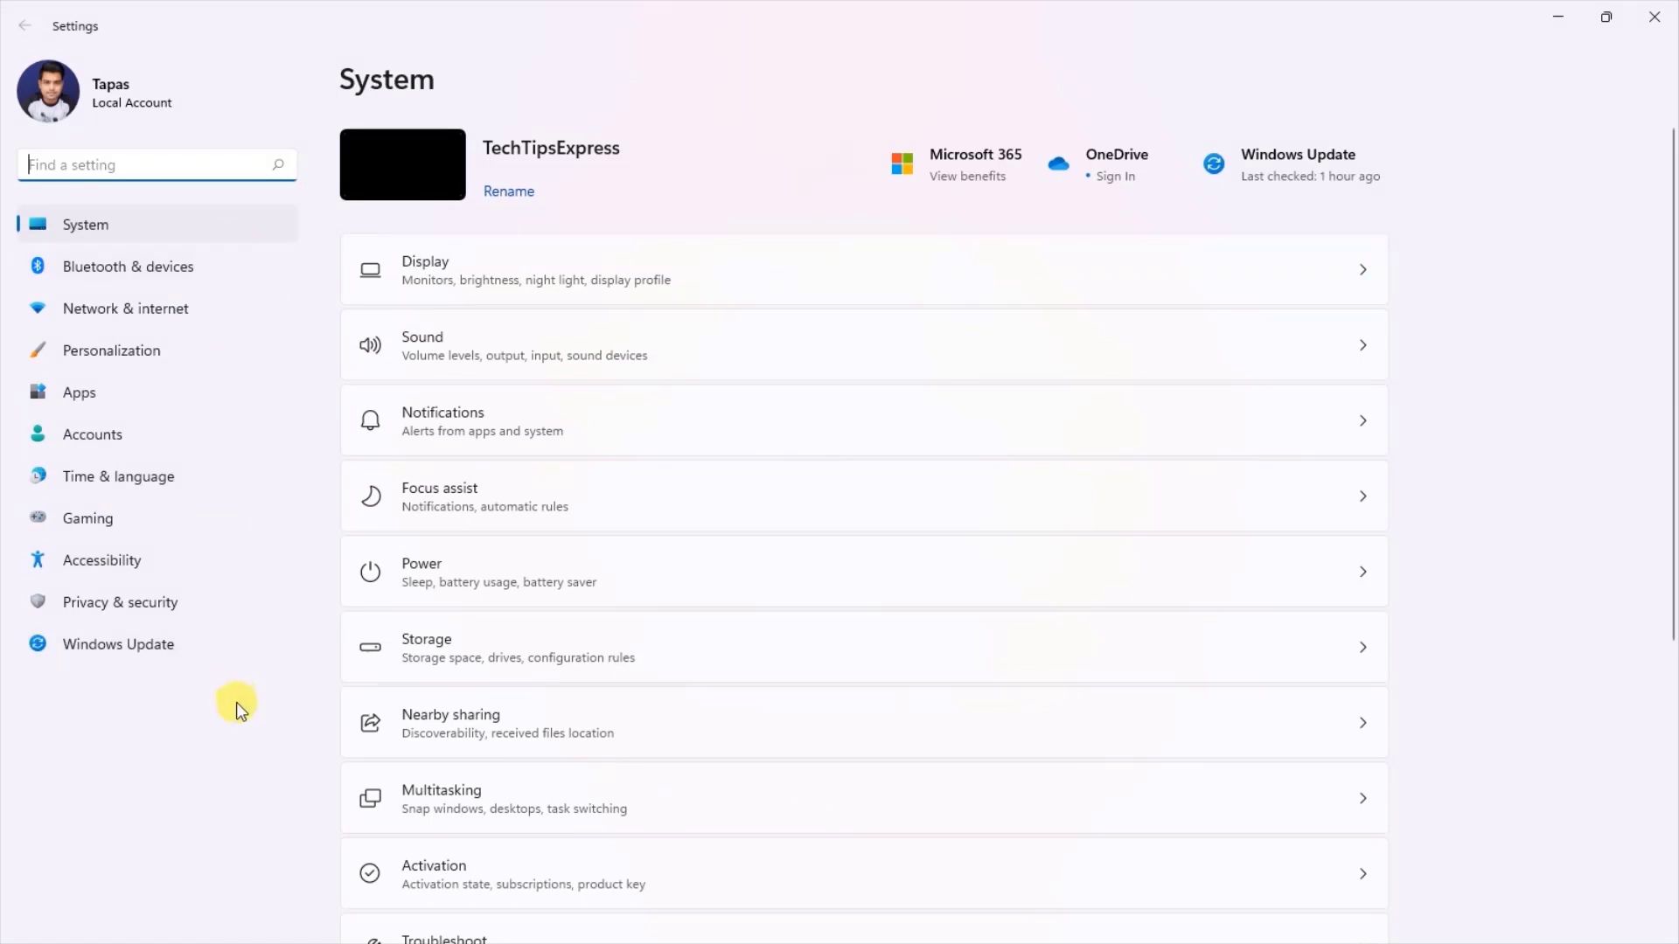
click(195, 357)
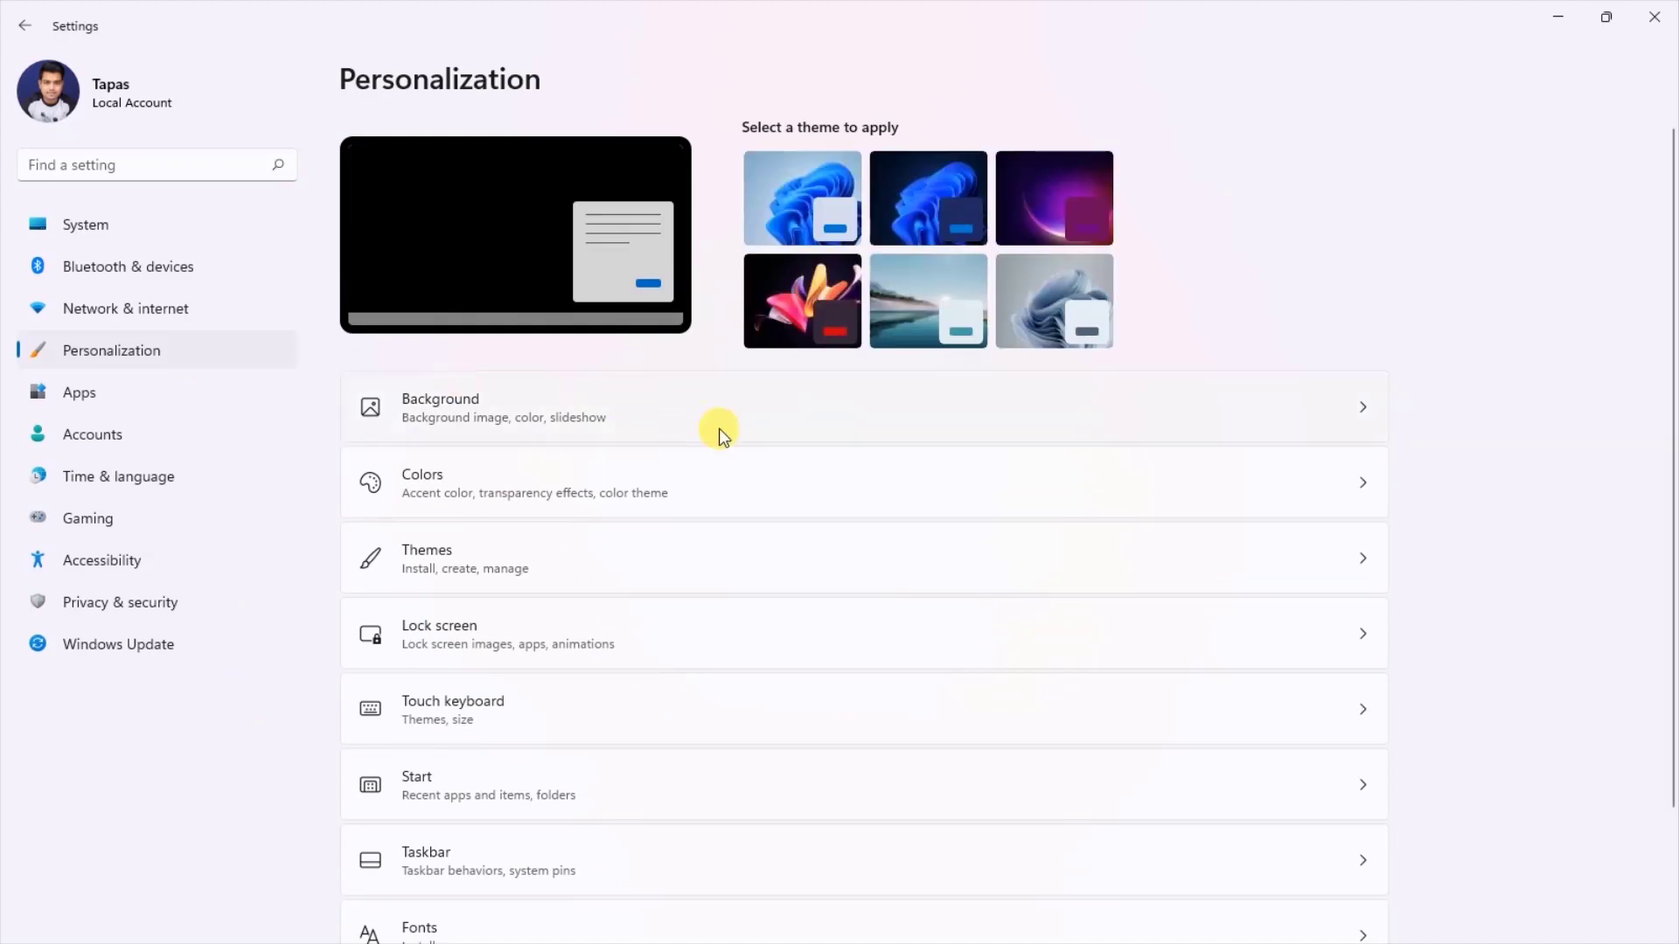
scroll(753, 698, down, 2)
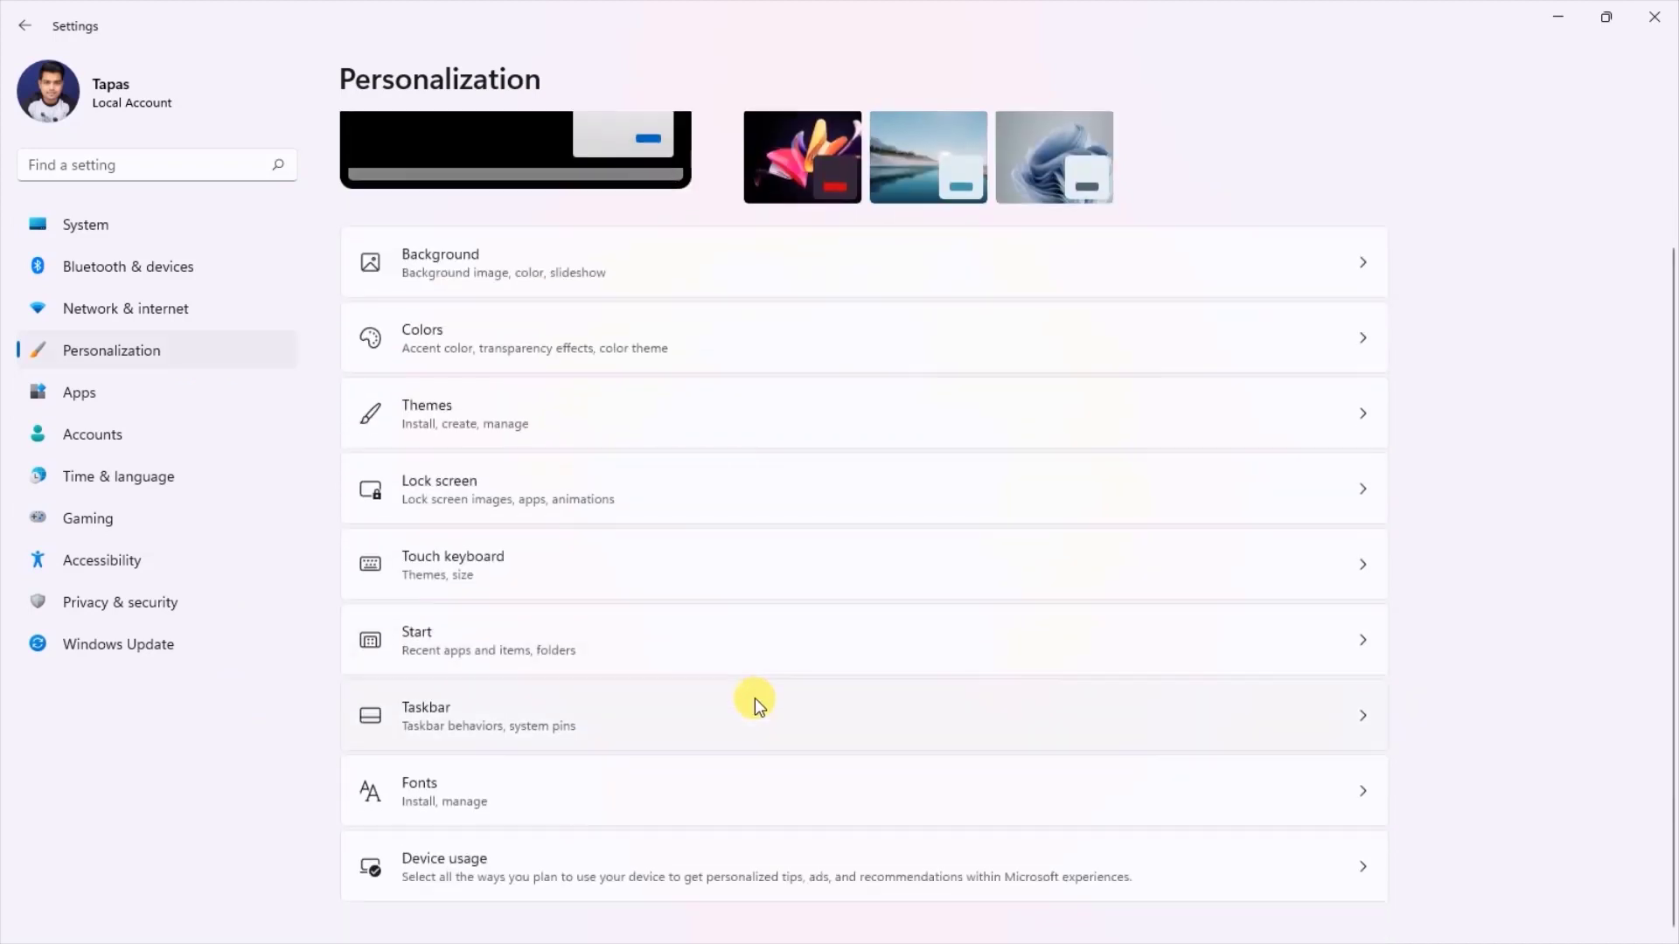
click(502, 624)
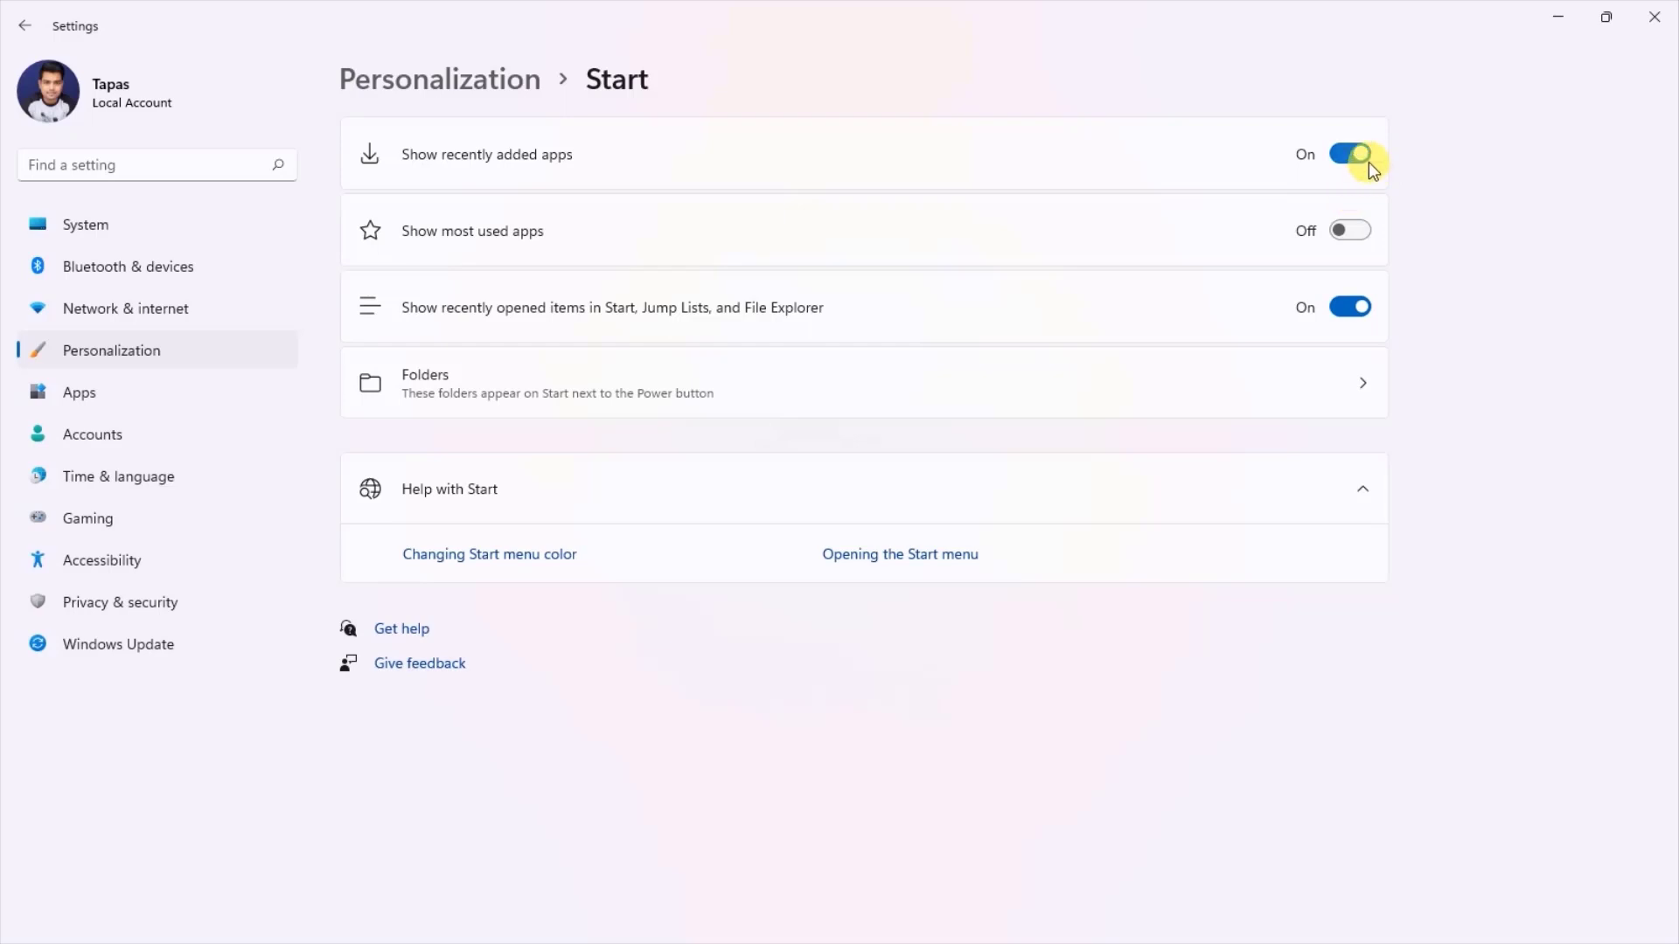
click(1370, 320)
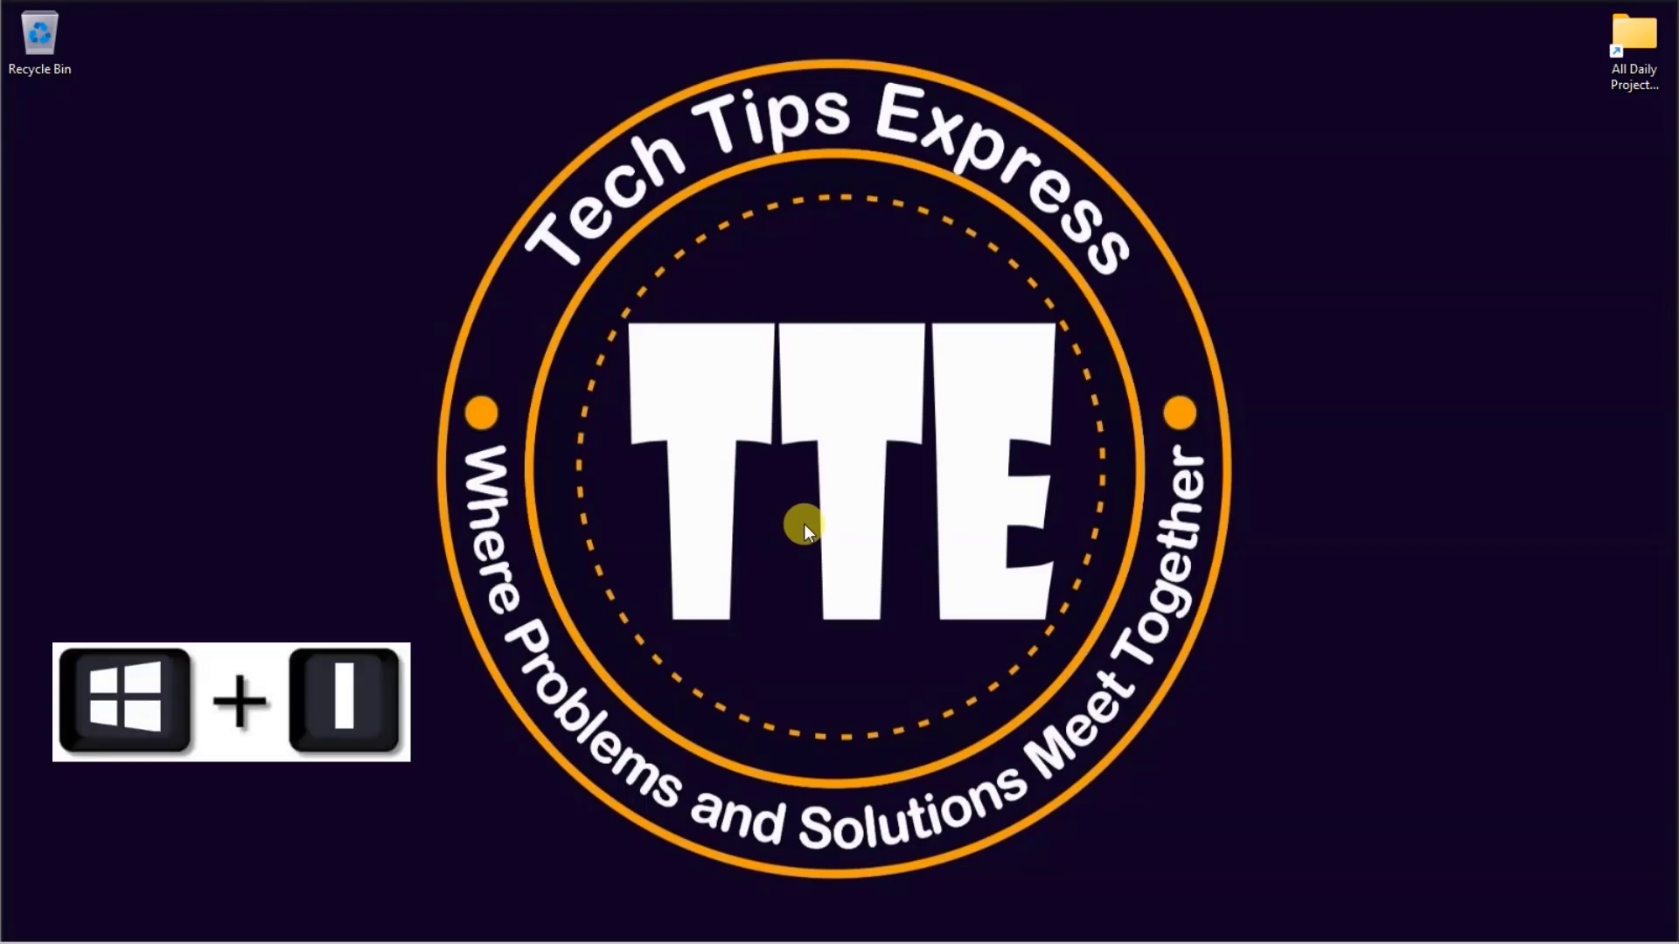
Step: Launch the Search and Indexing troubleshooter from the other troubleshooters in the system settings
key(super+i)
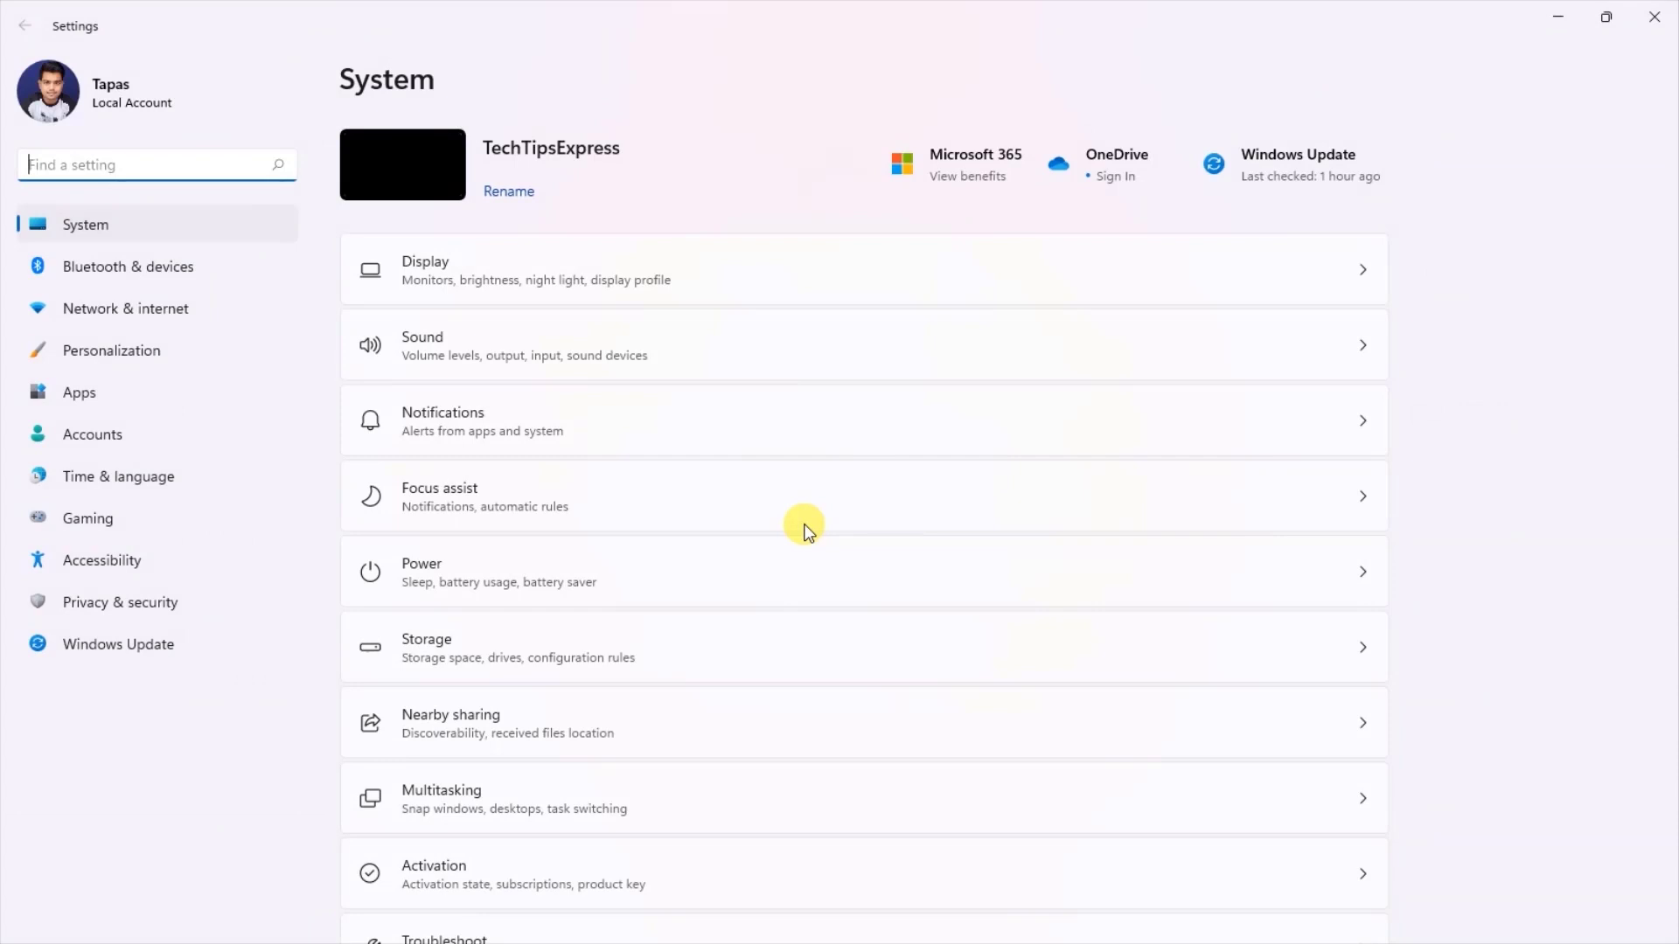
scroll(804, 525, down, 5)
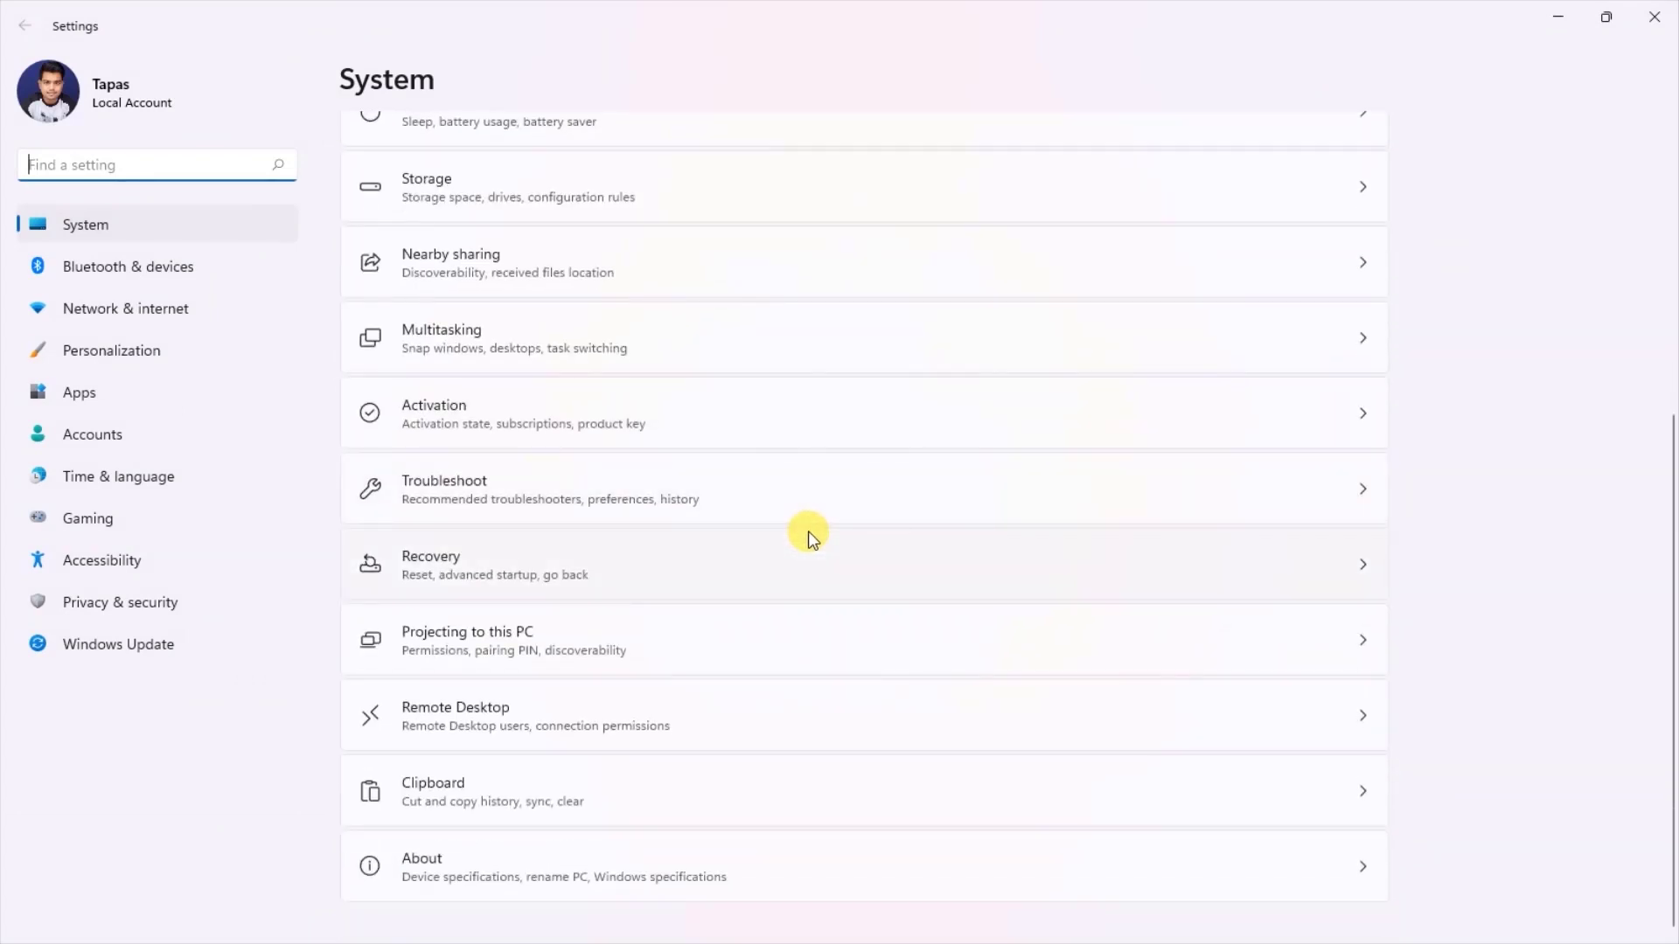
click(580, 480)
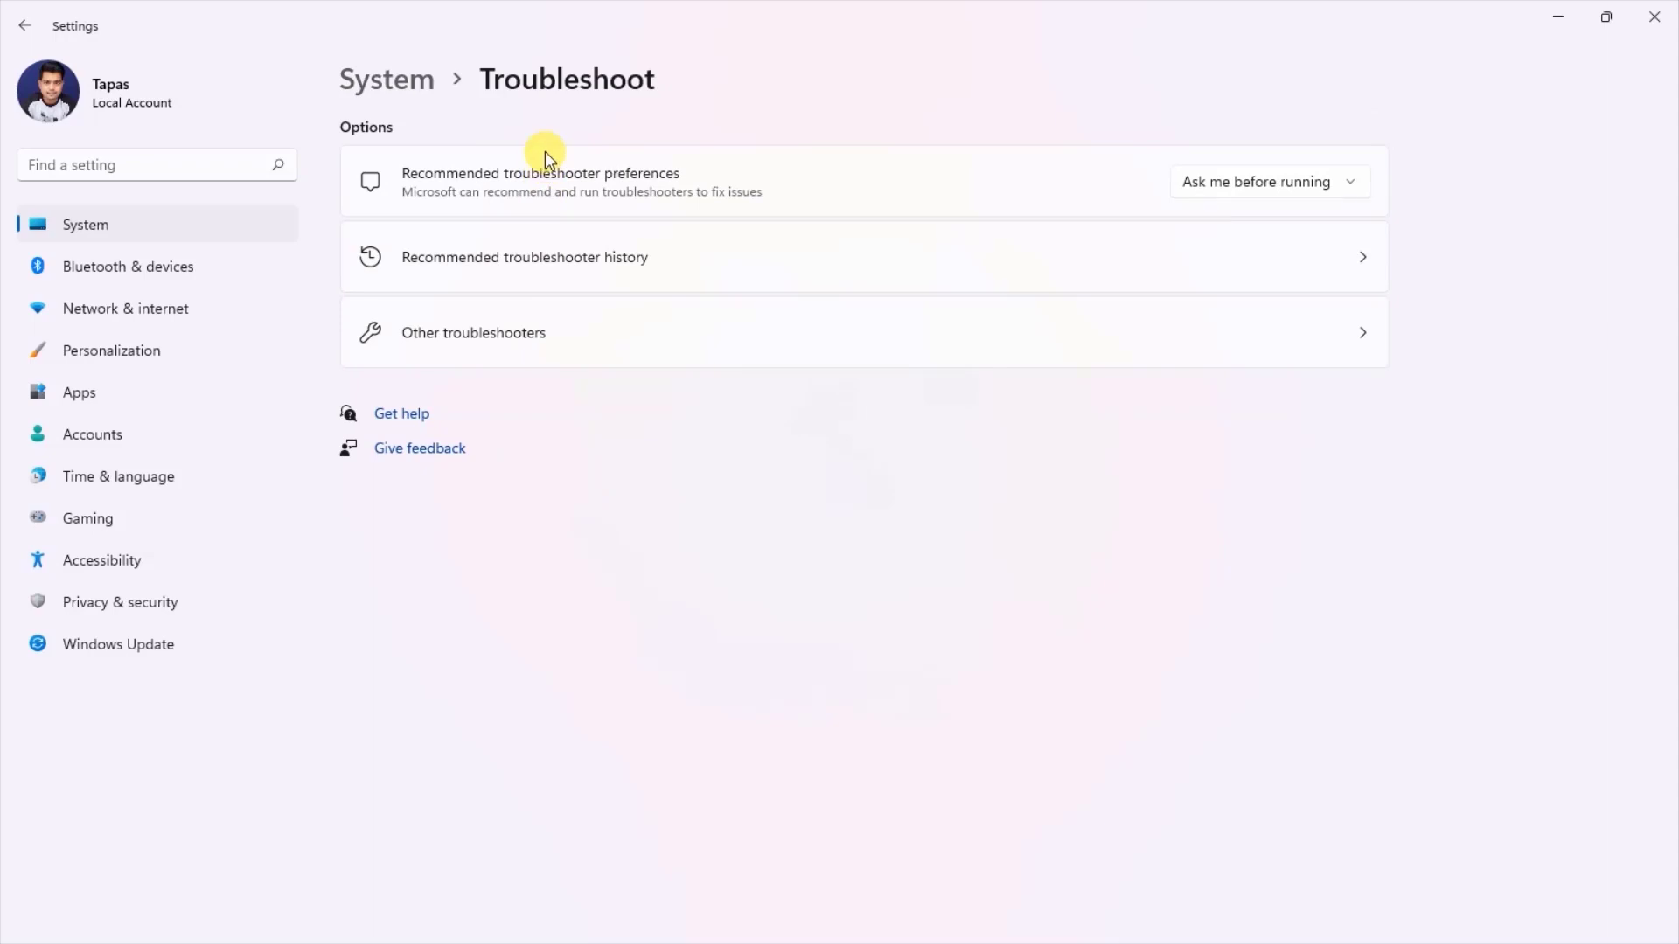
click(585, 337)
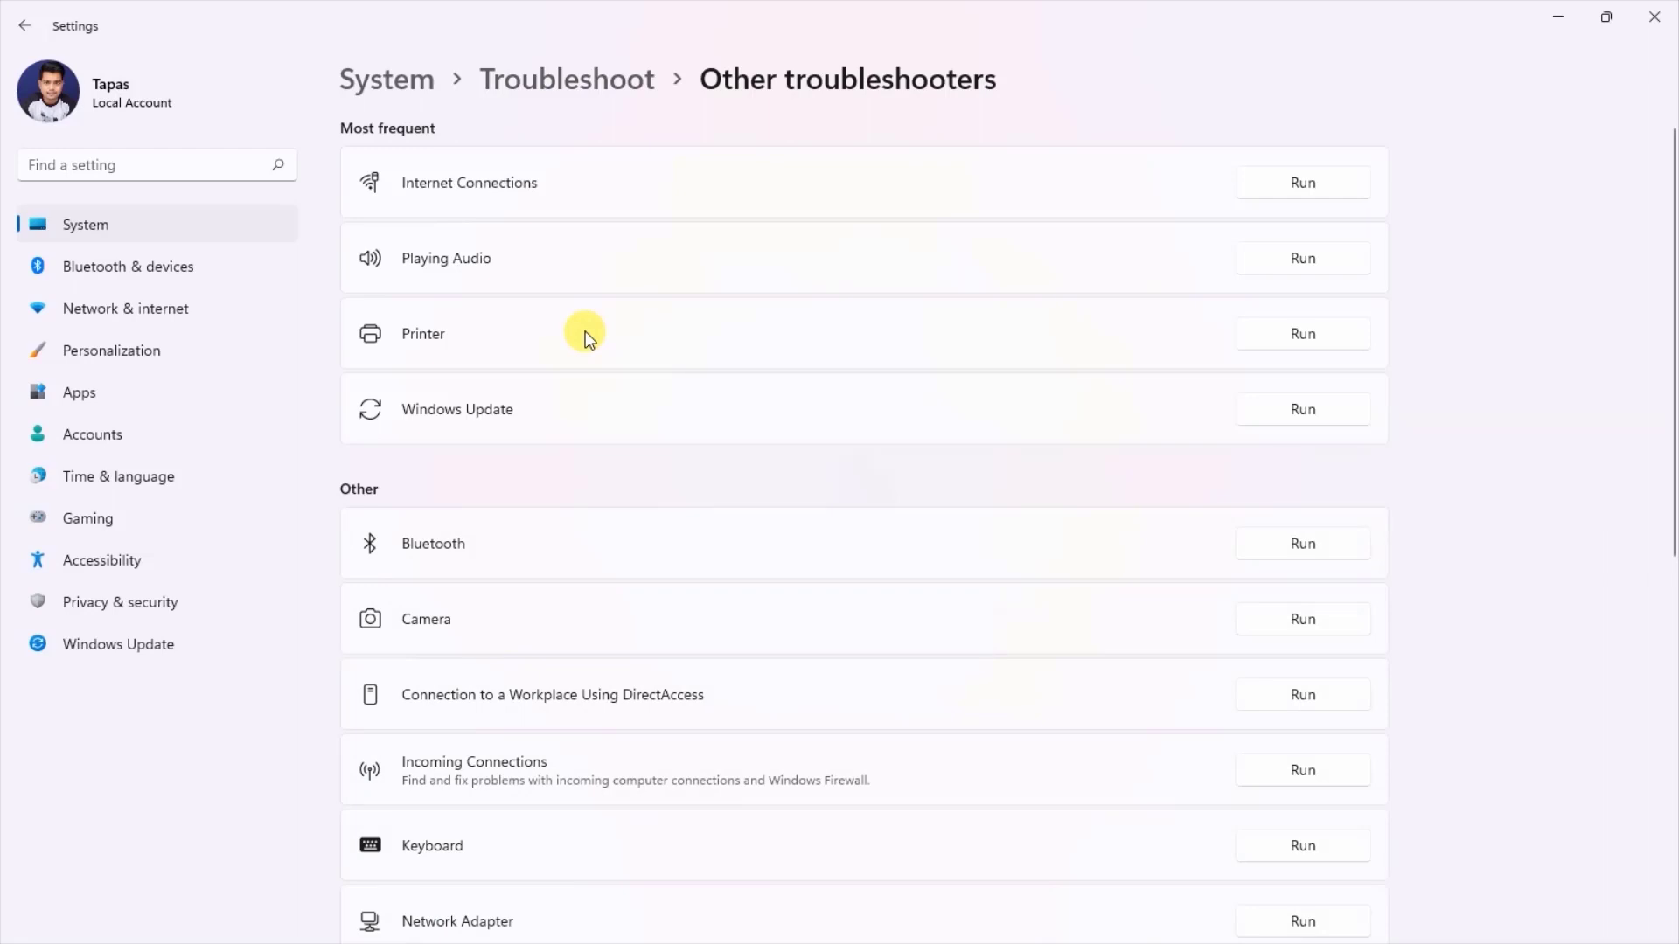
scroll(584, 333, down, 7)
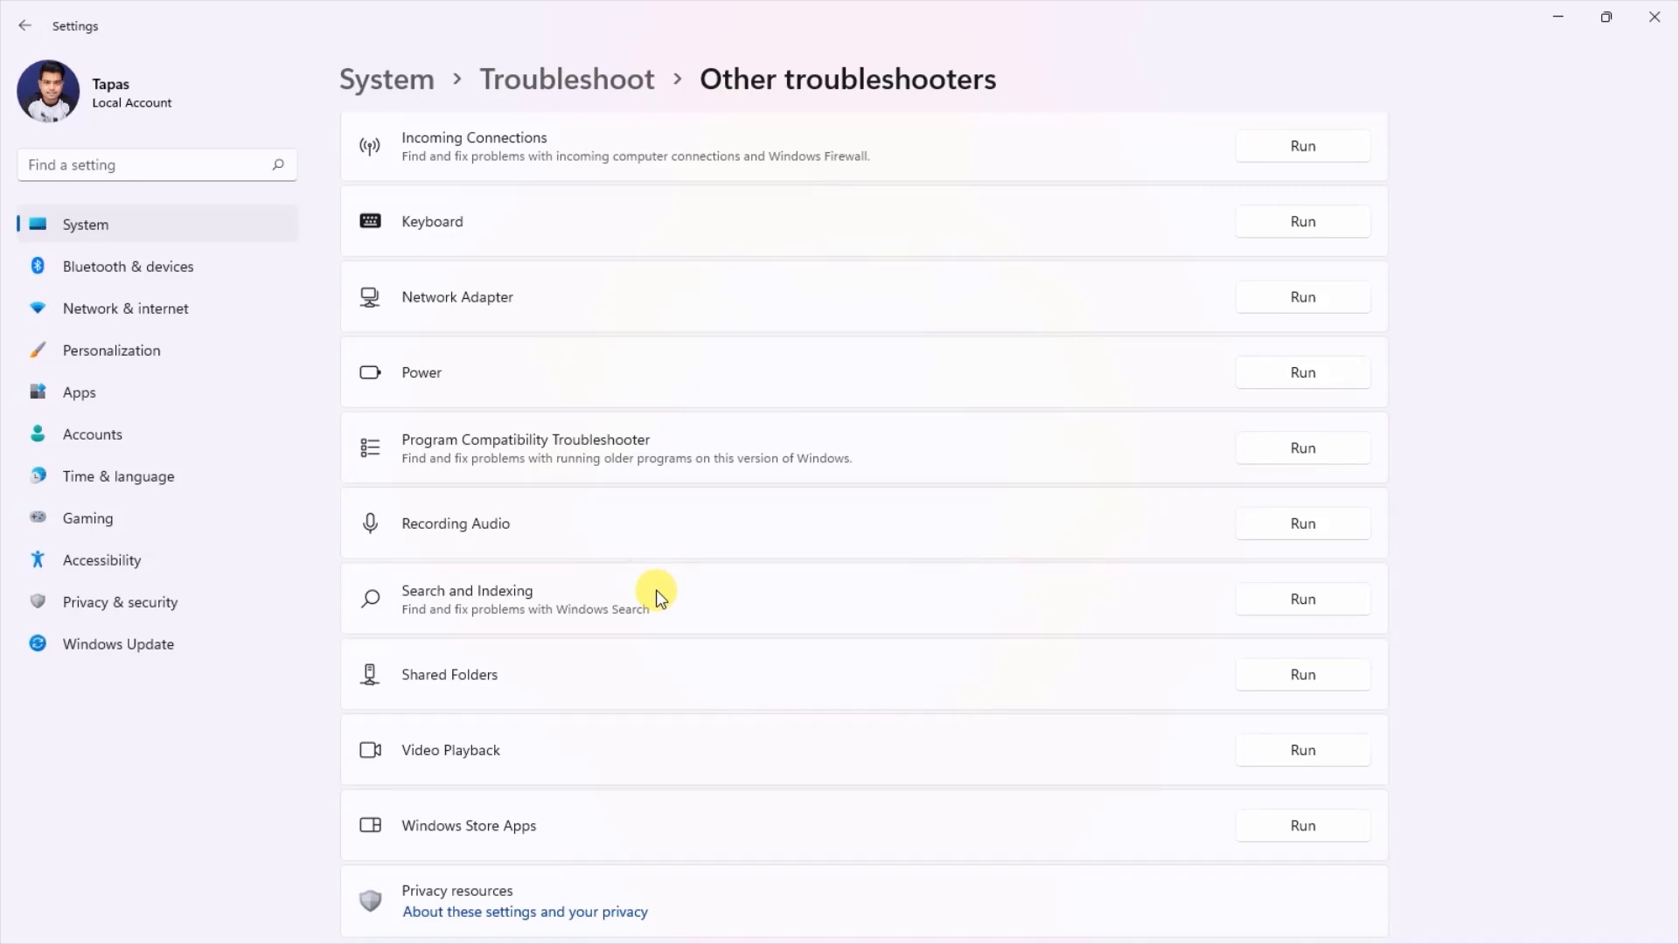
click(1358, 608)
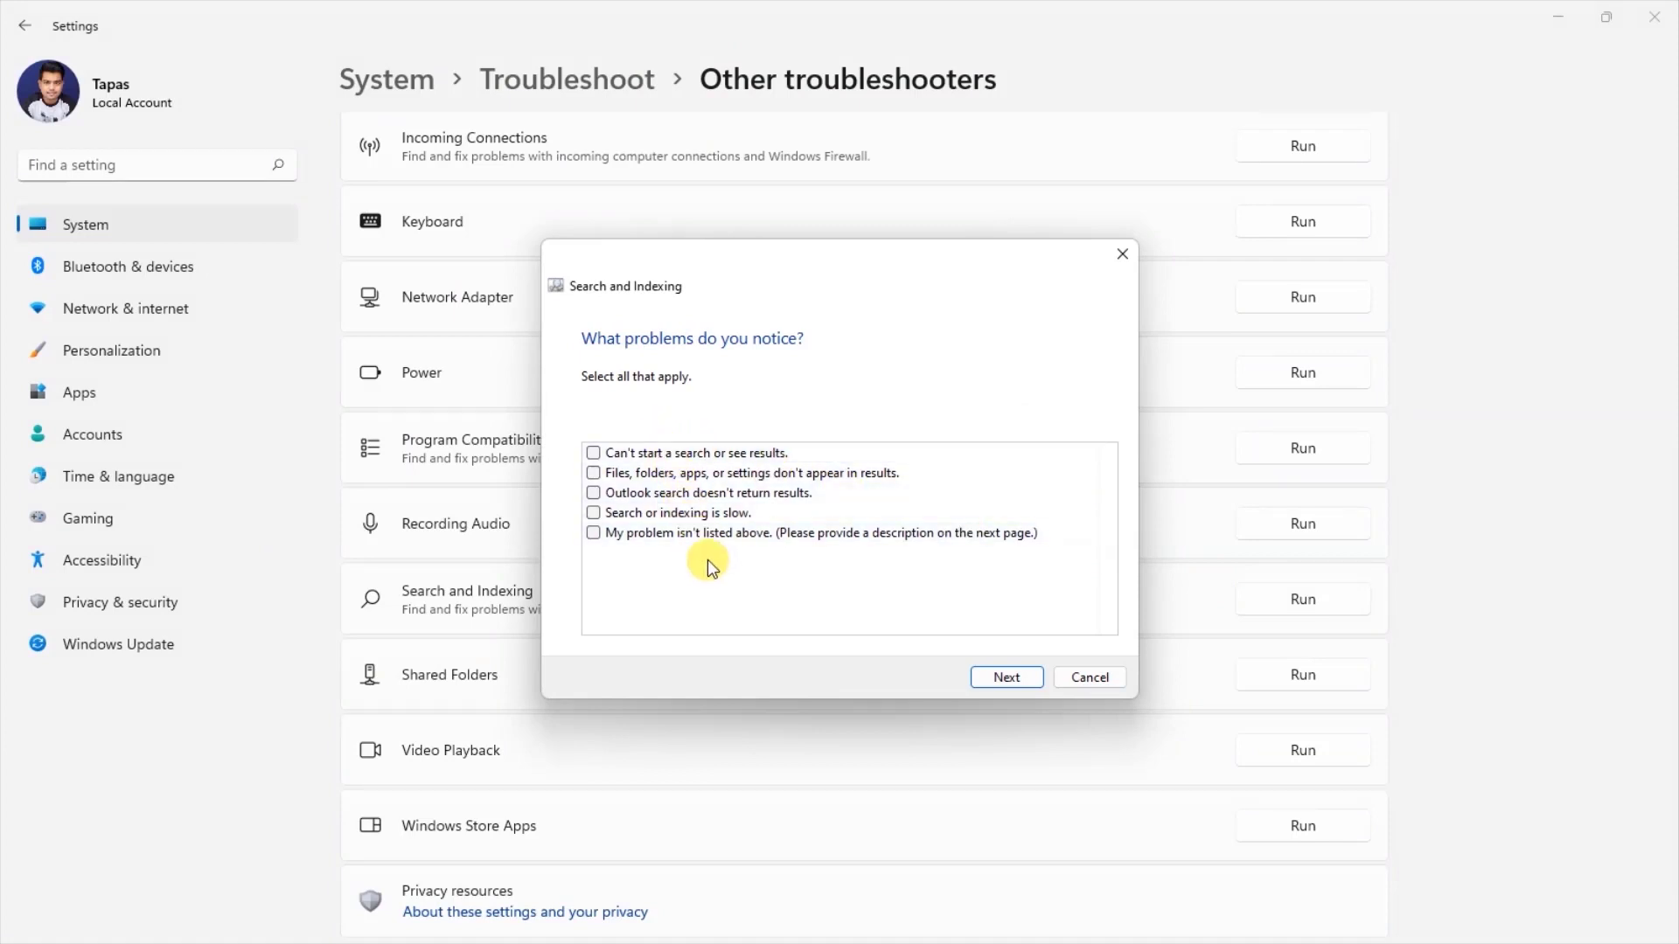
Step: Report that searches can't start and that files, folders, apps or settings are missing from results, running the repairs as administrator
click(592, 455)
click(594, 473)
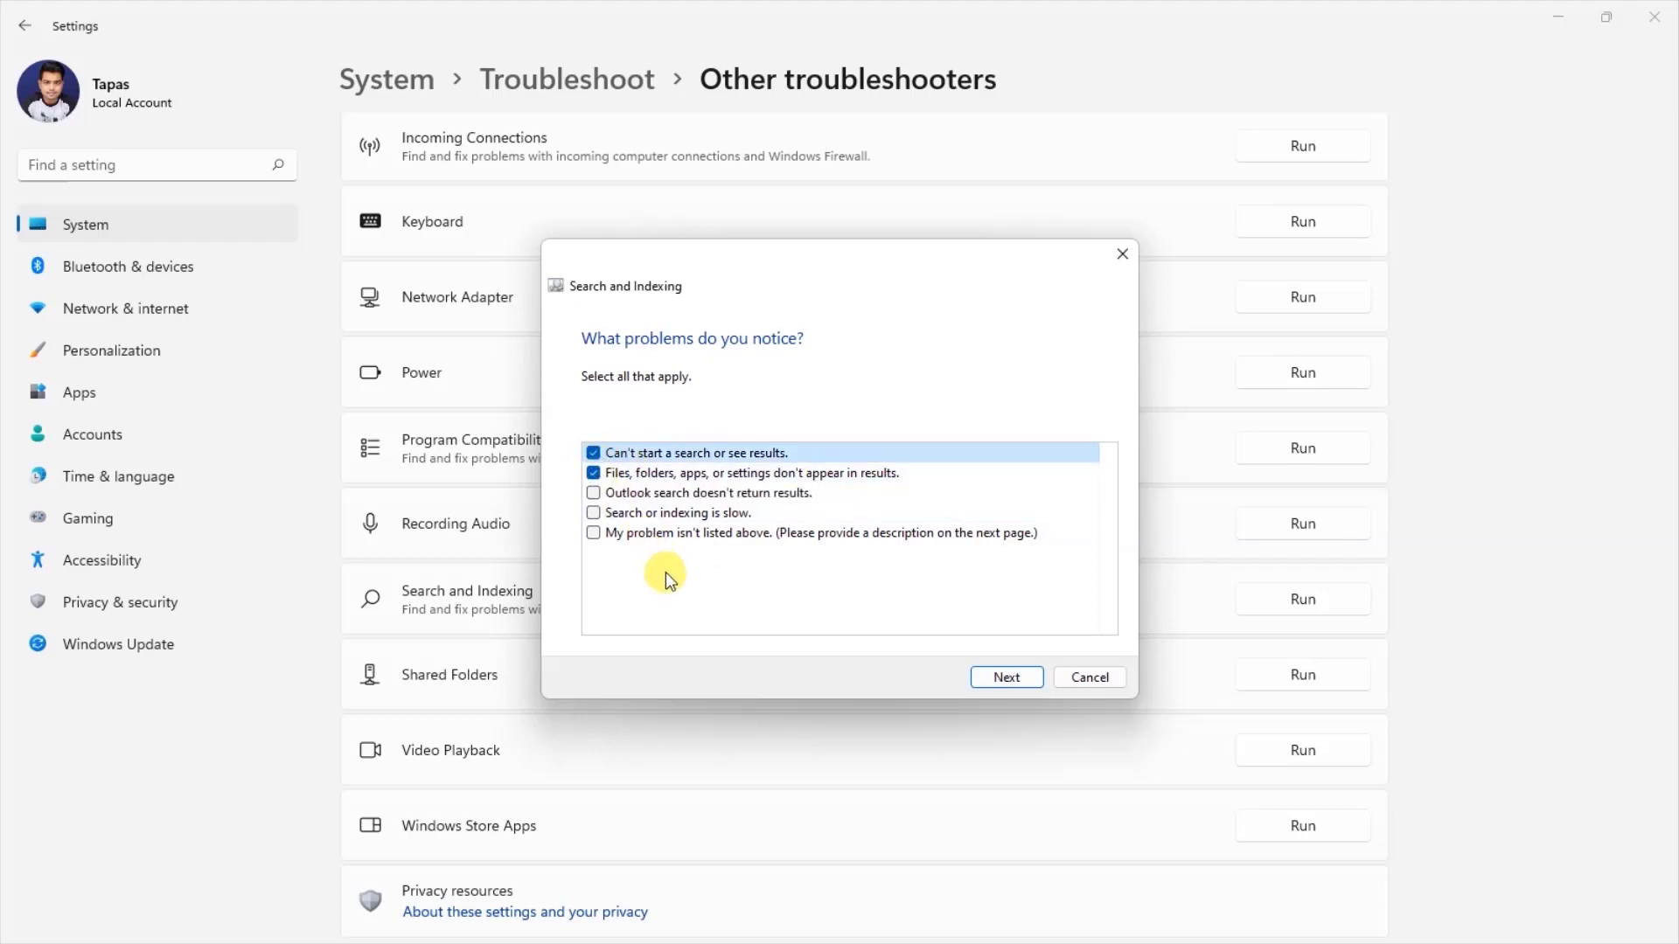
click(1033, 683)
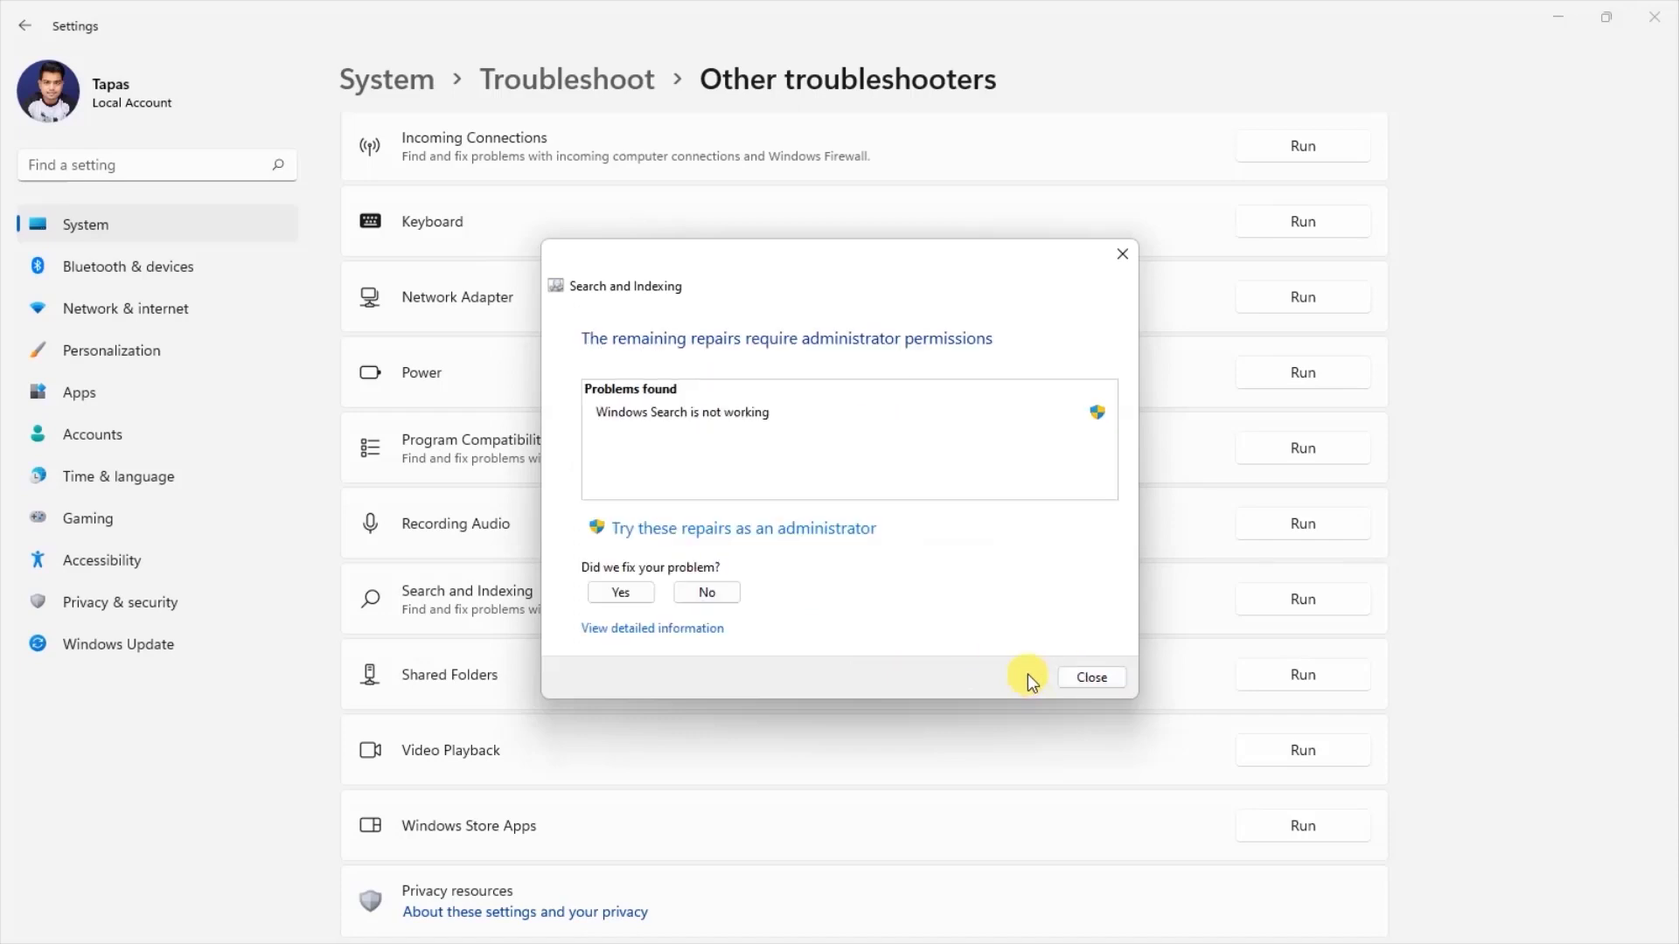
click(803, 544)
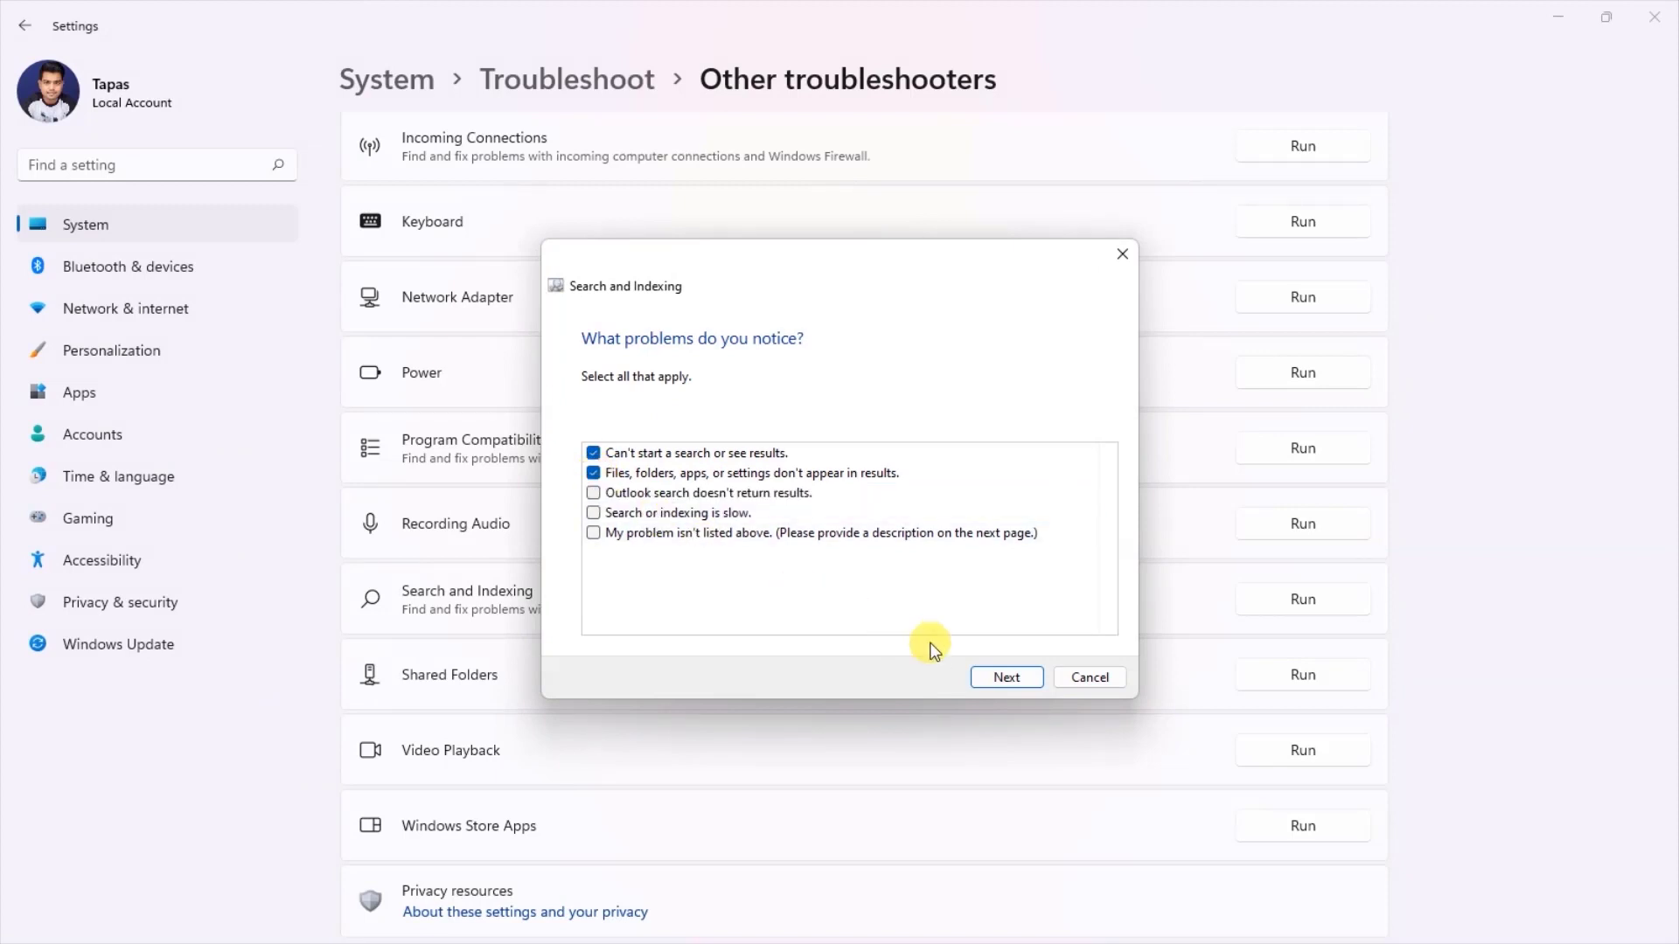
click(1005, 678)
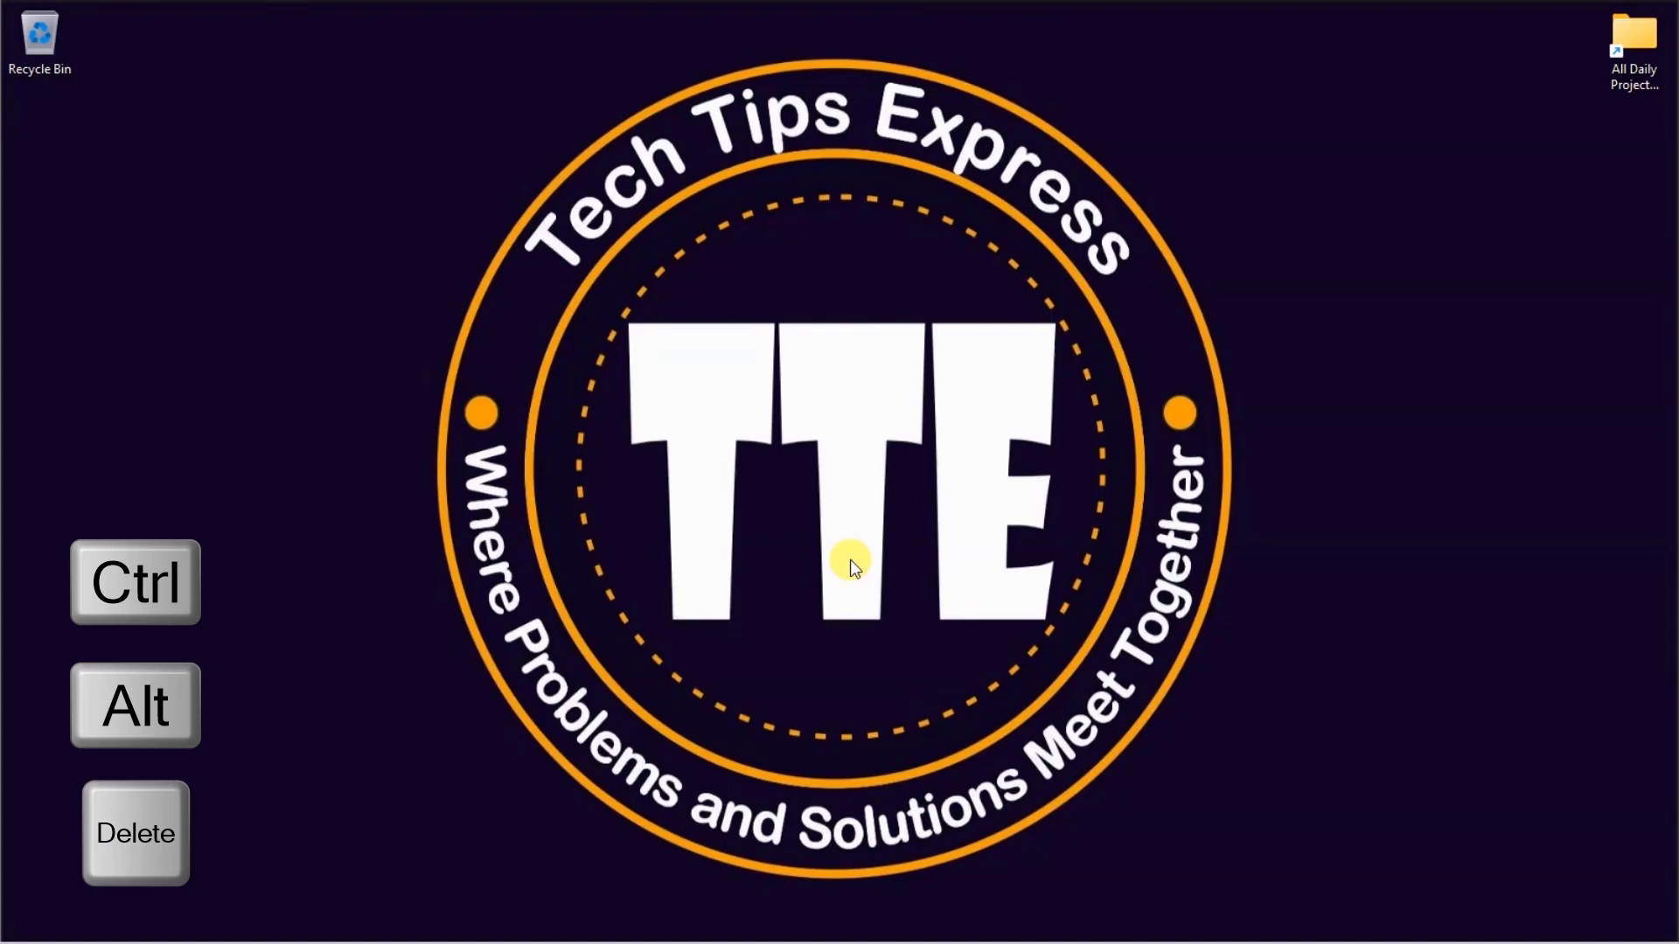
Step: Open Task Manager and end the SearchHost.exe process from the detailed process list
key(ctrl+alt+Delete)
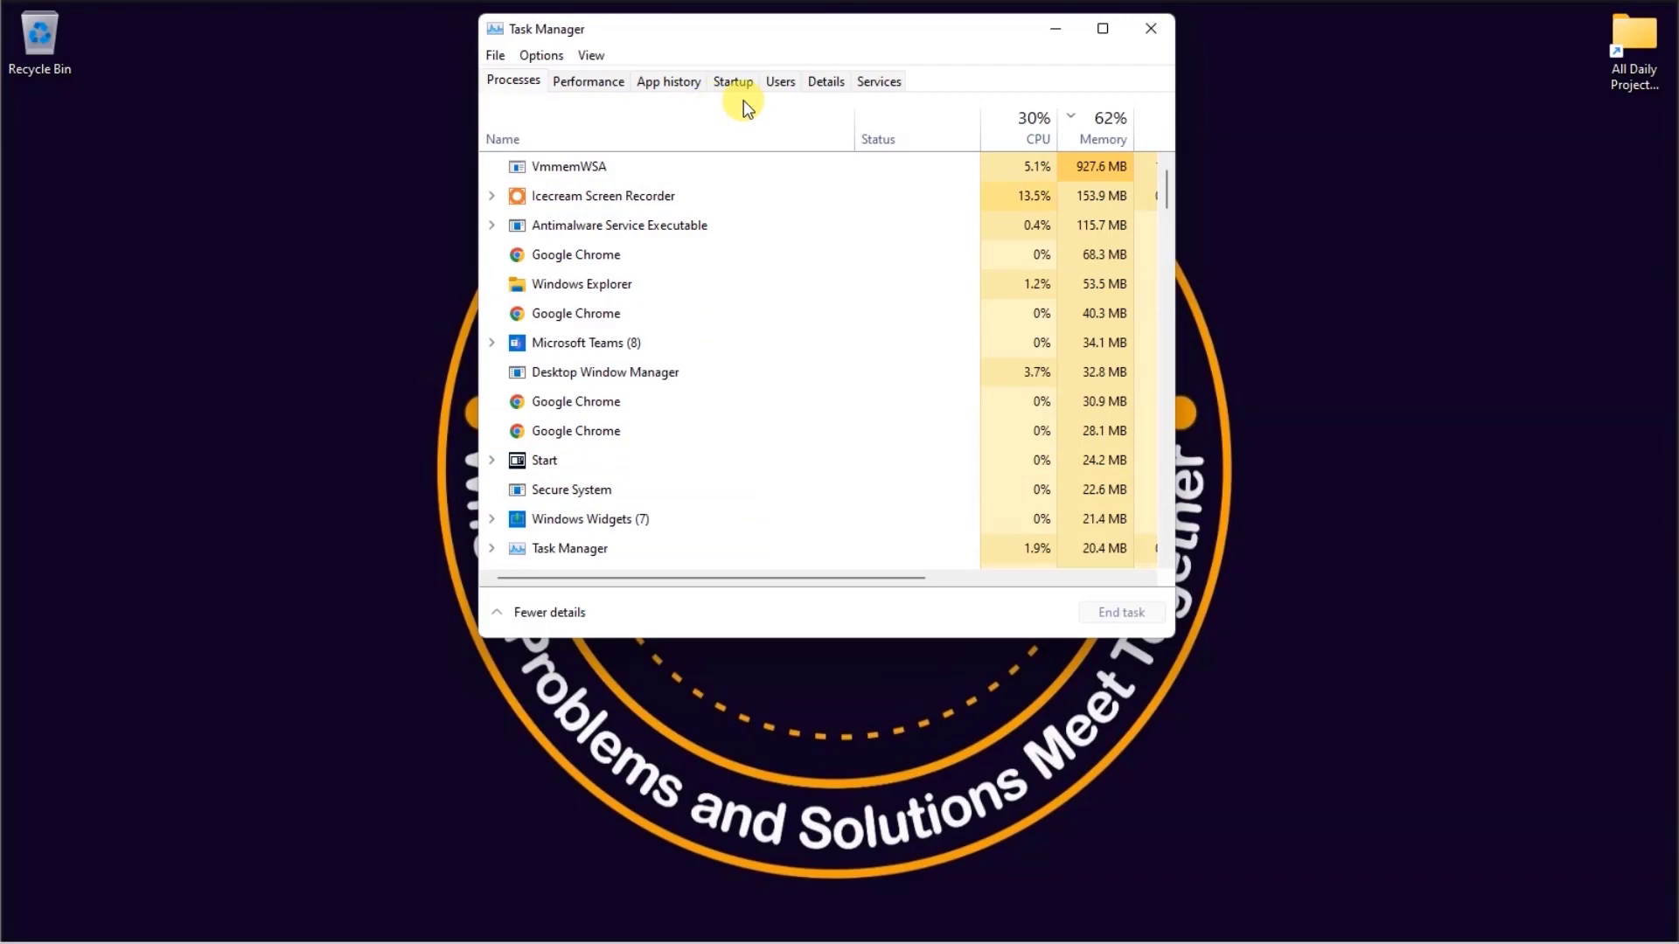
click(842, 91)
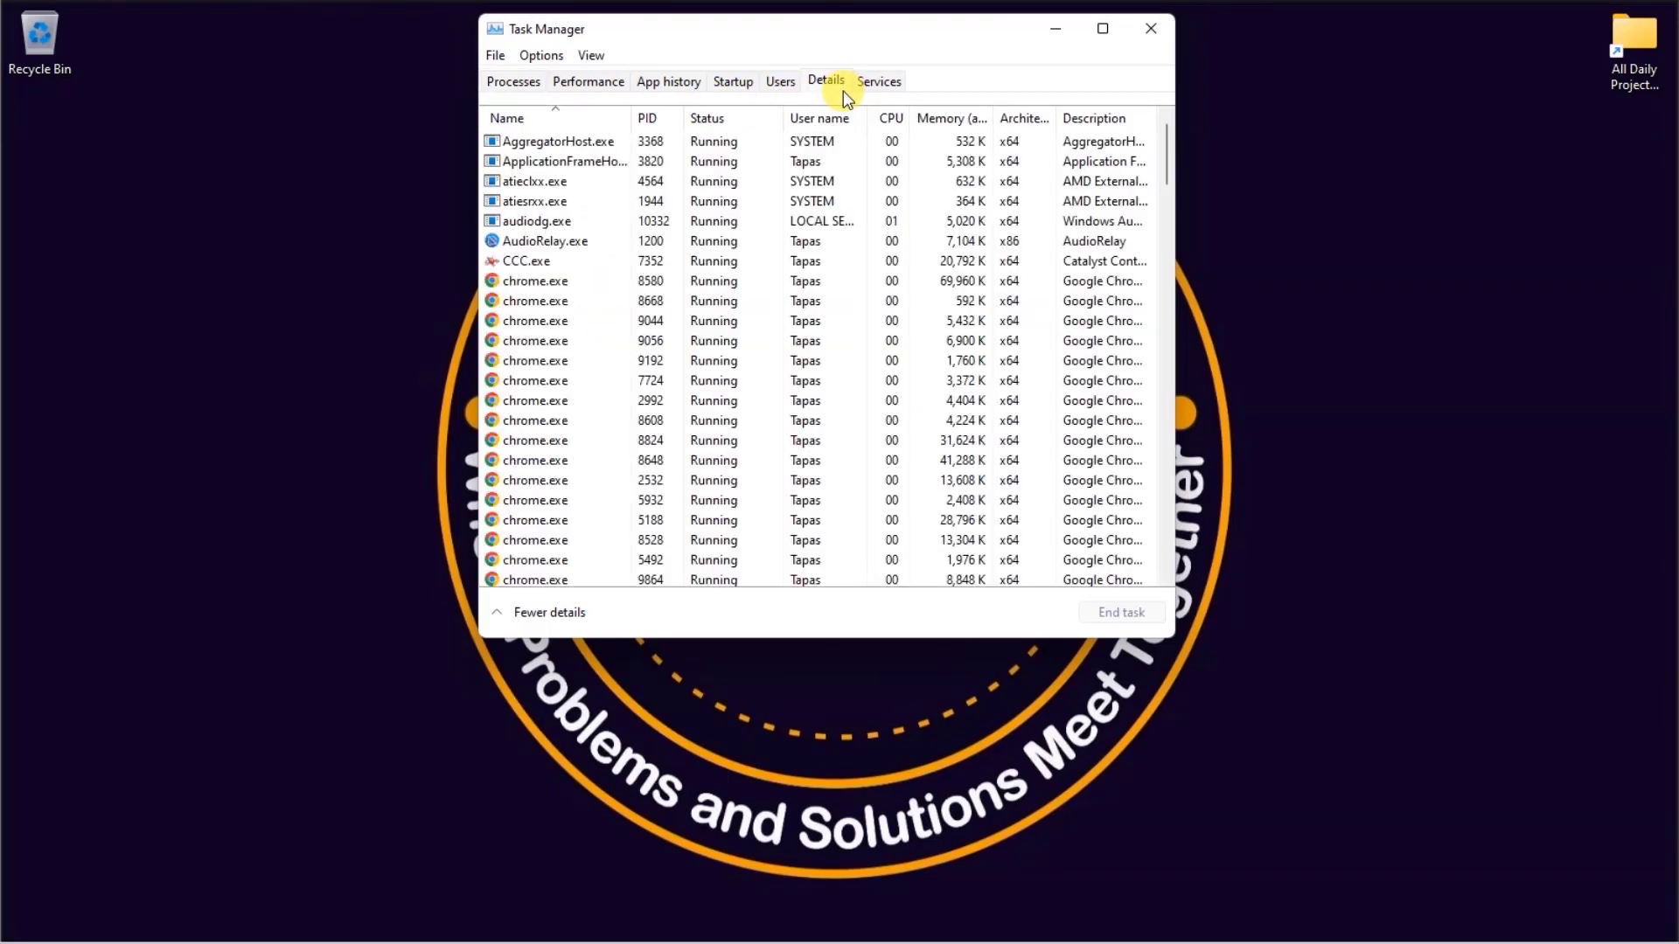
click(616, 144)
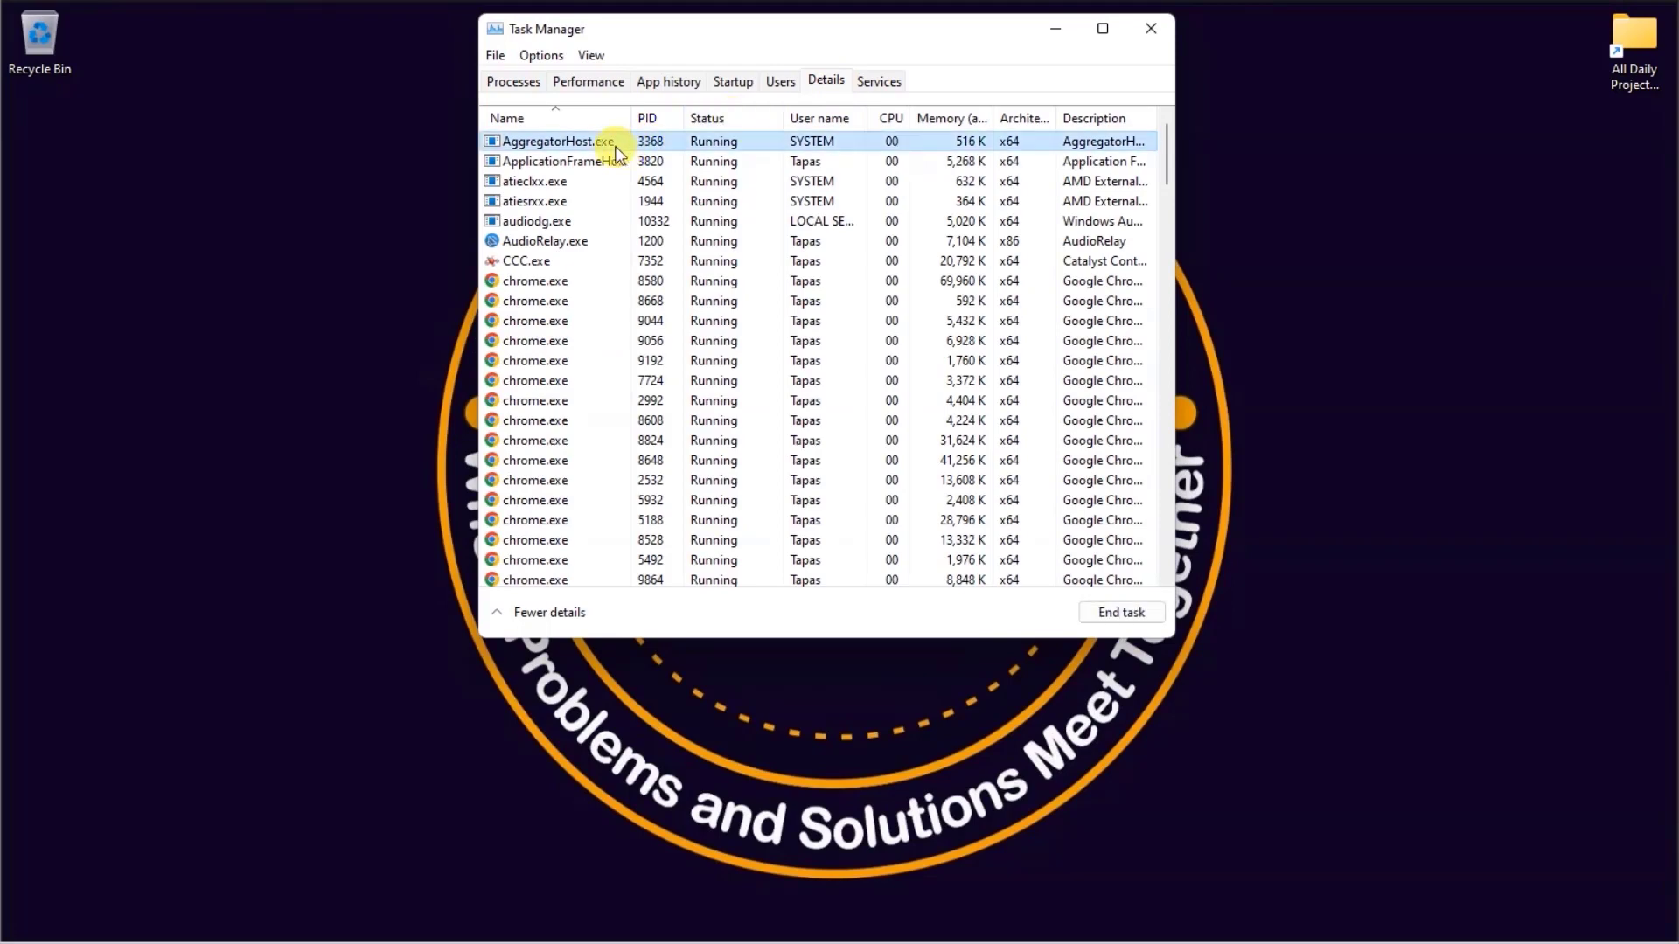
key(s)
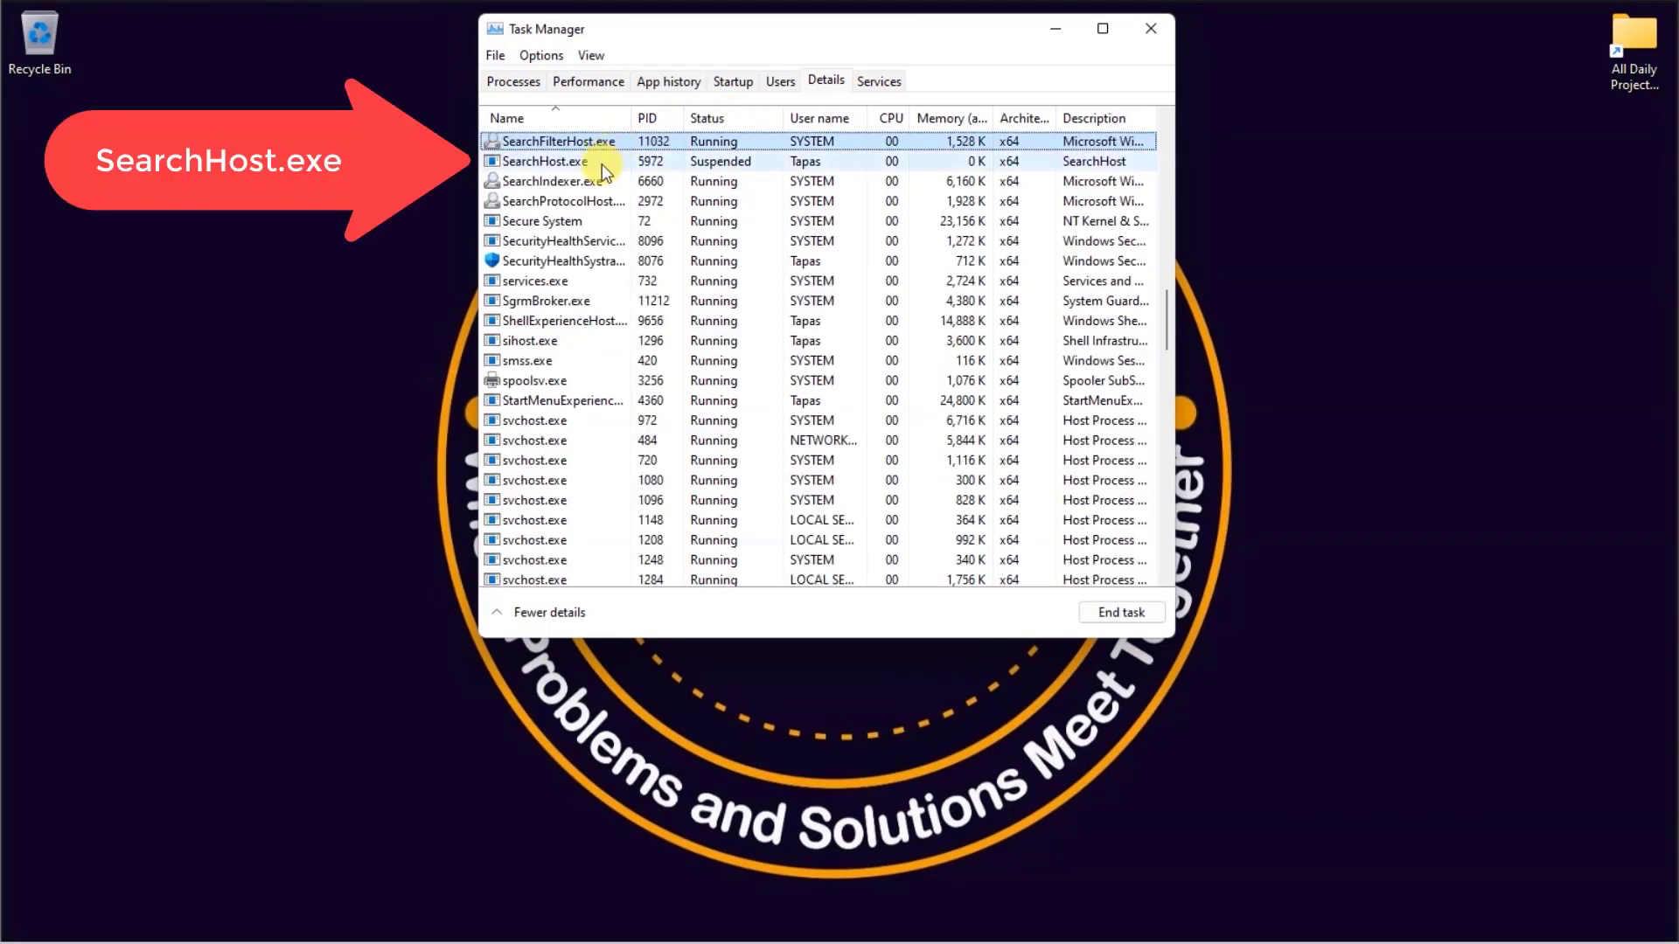
click(601, 164)
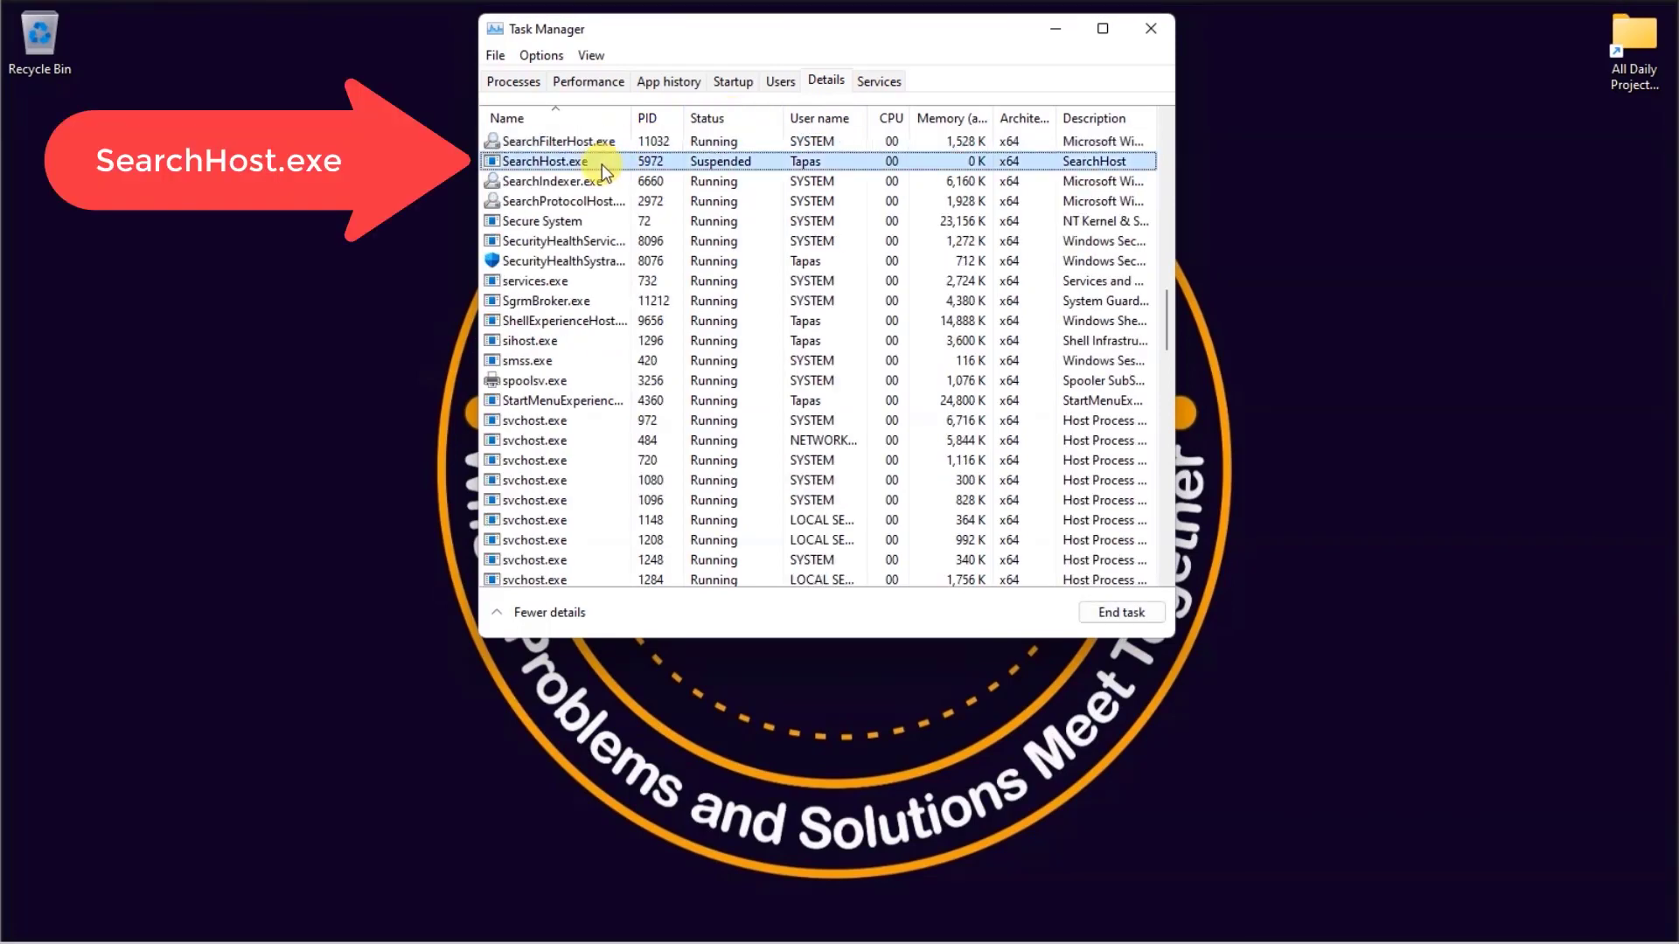
right_click(617, 164)
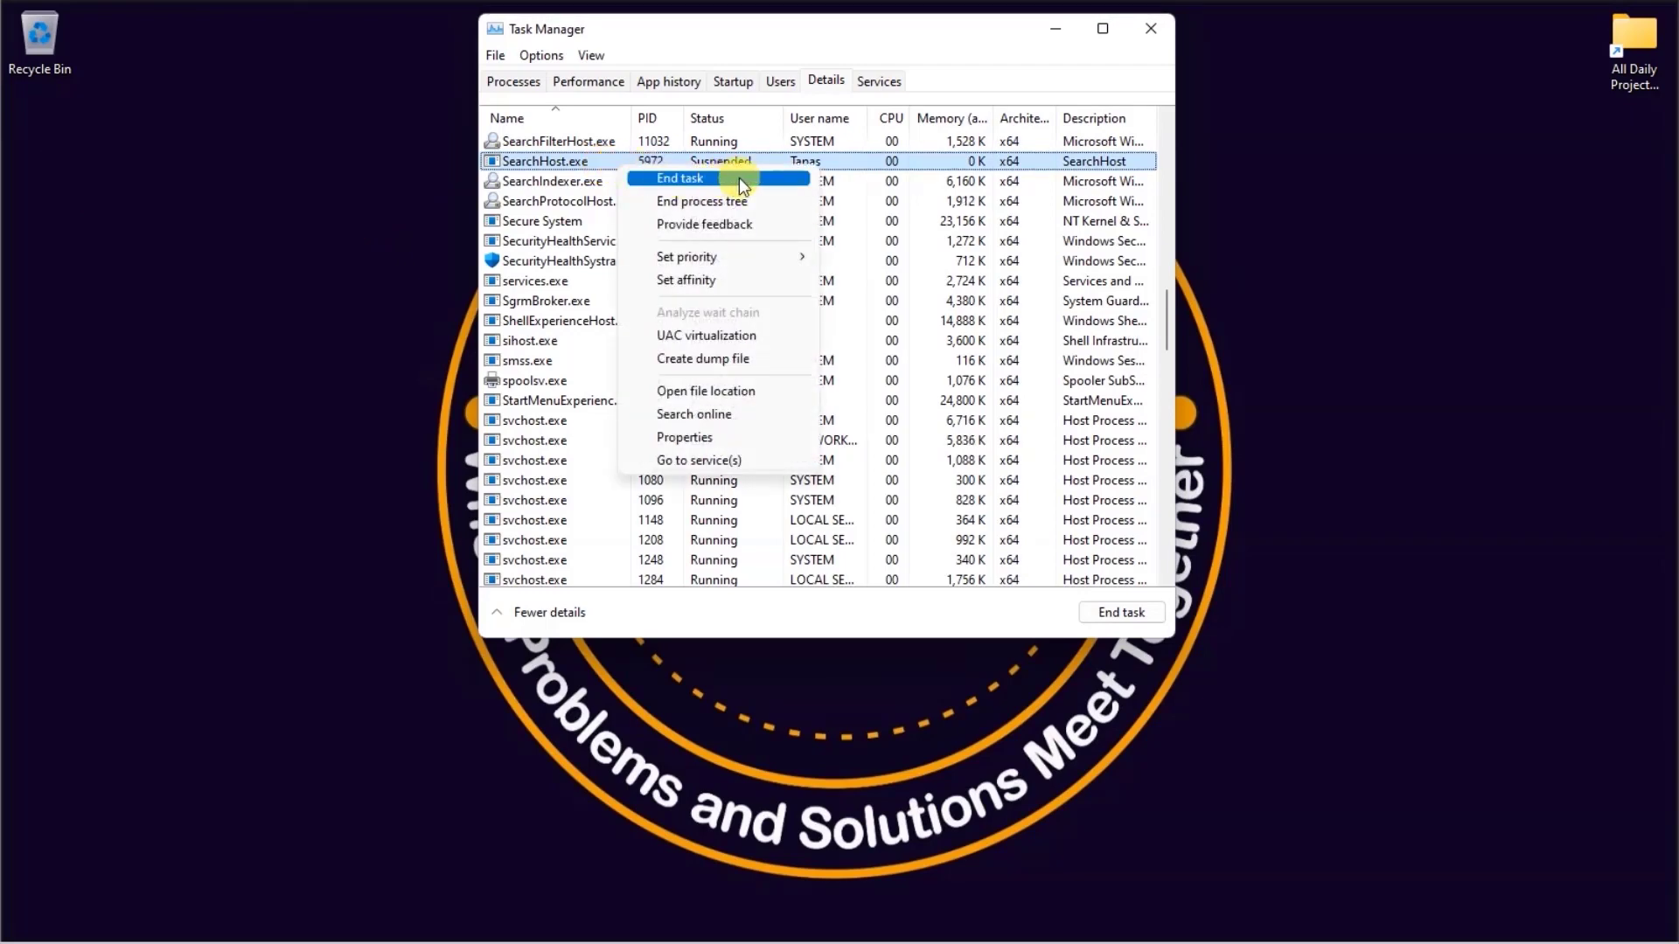
click(738, 176)
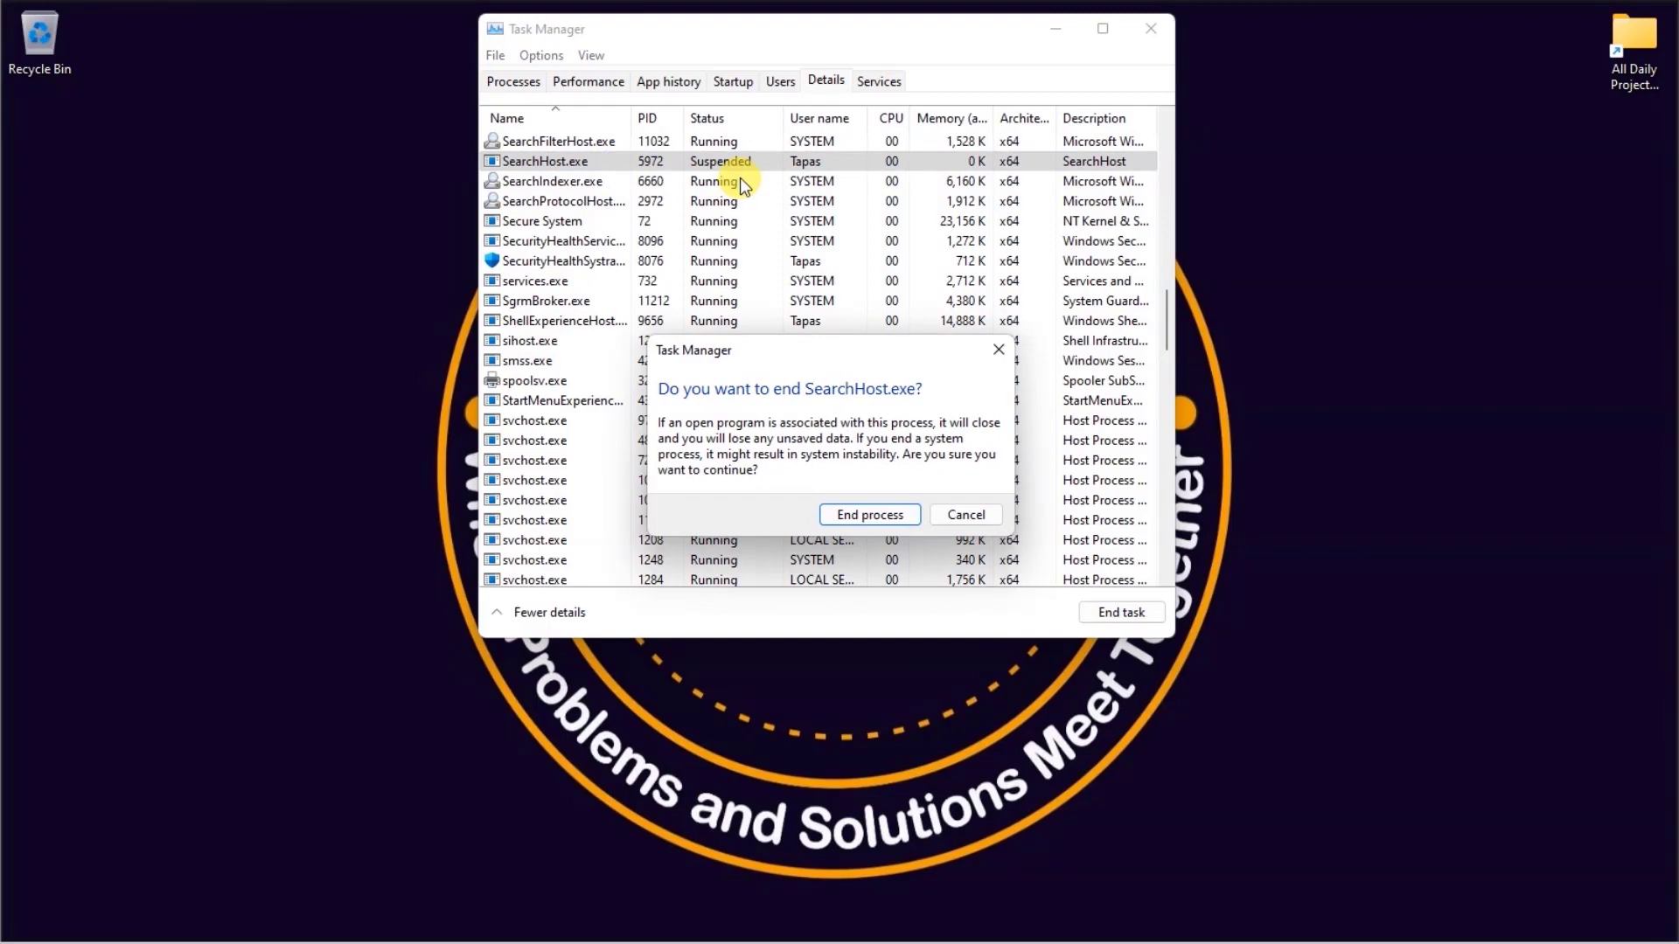
click(913, 513)
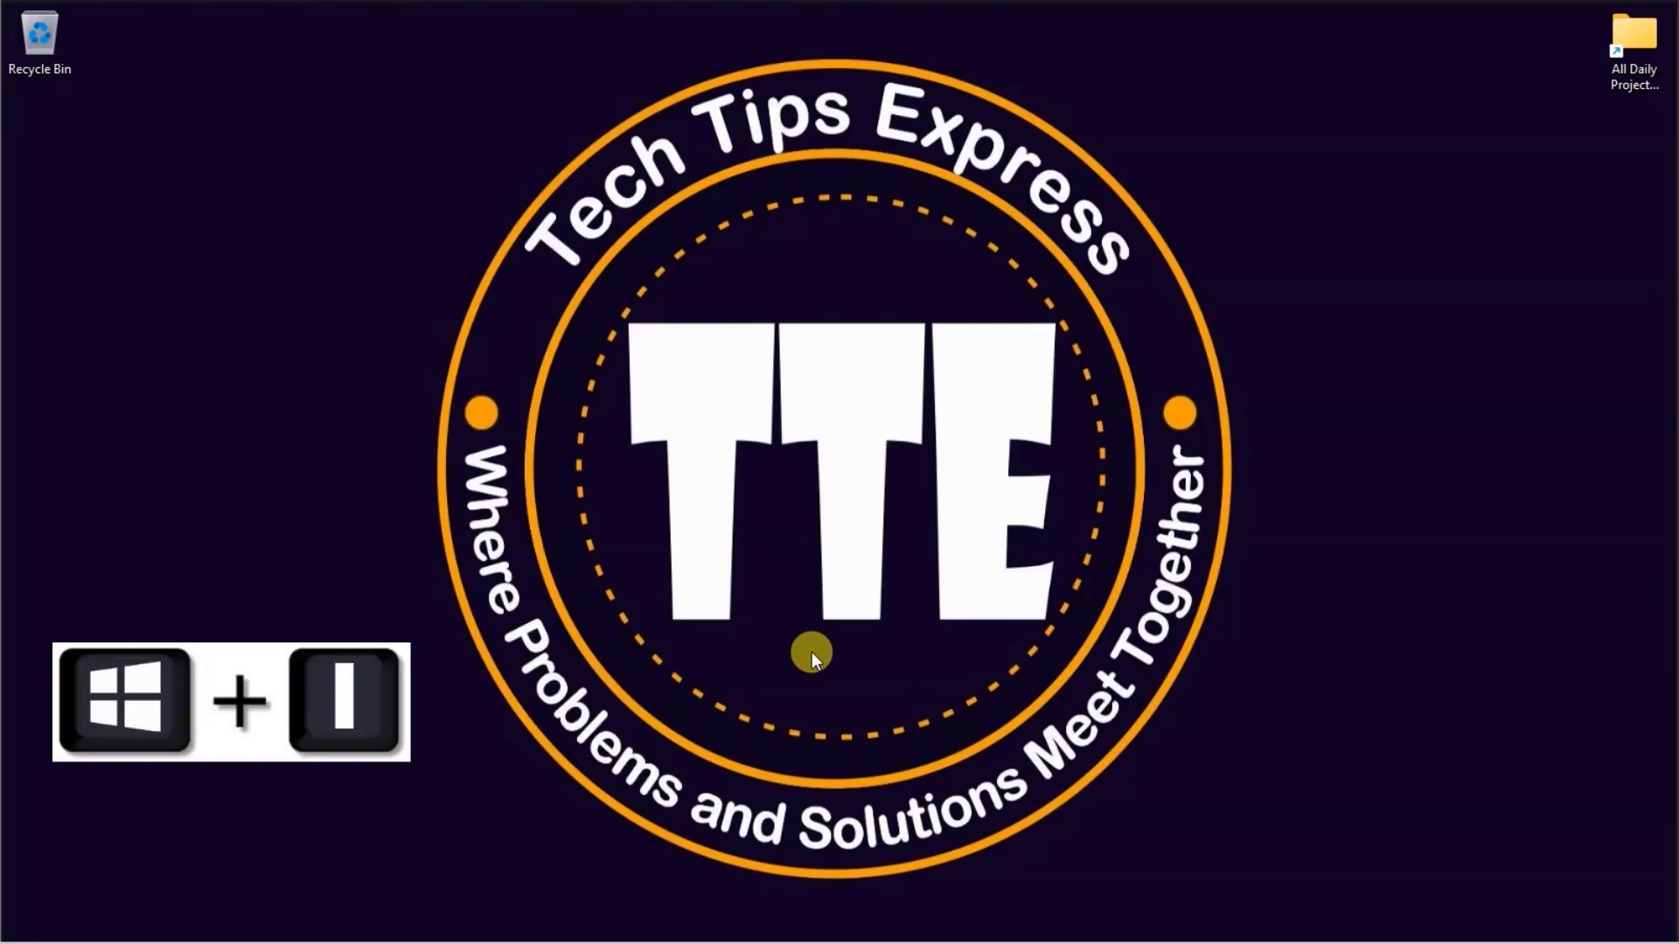
Step: Open the Searching Windows page in the privacy and security settings
key(super+i)
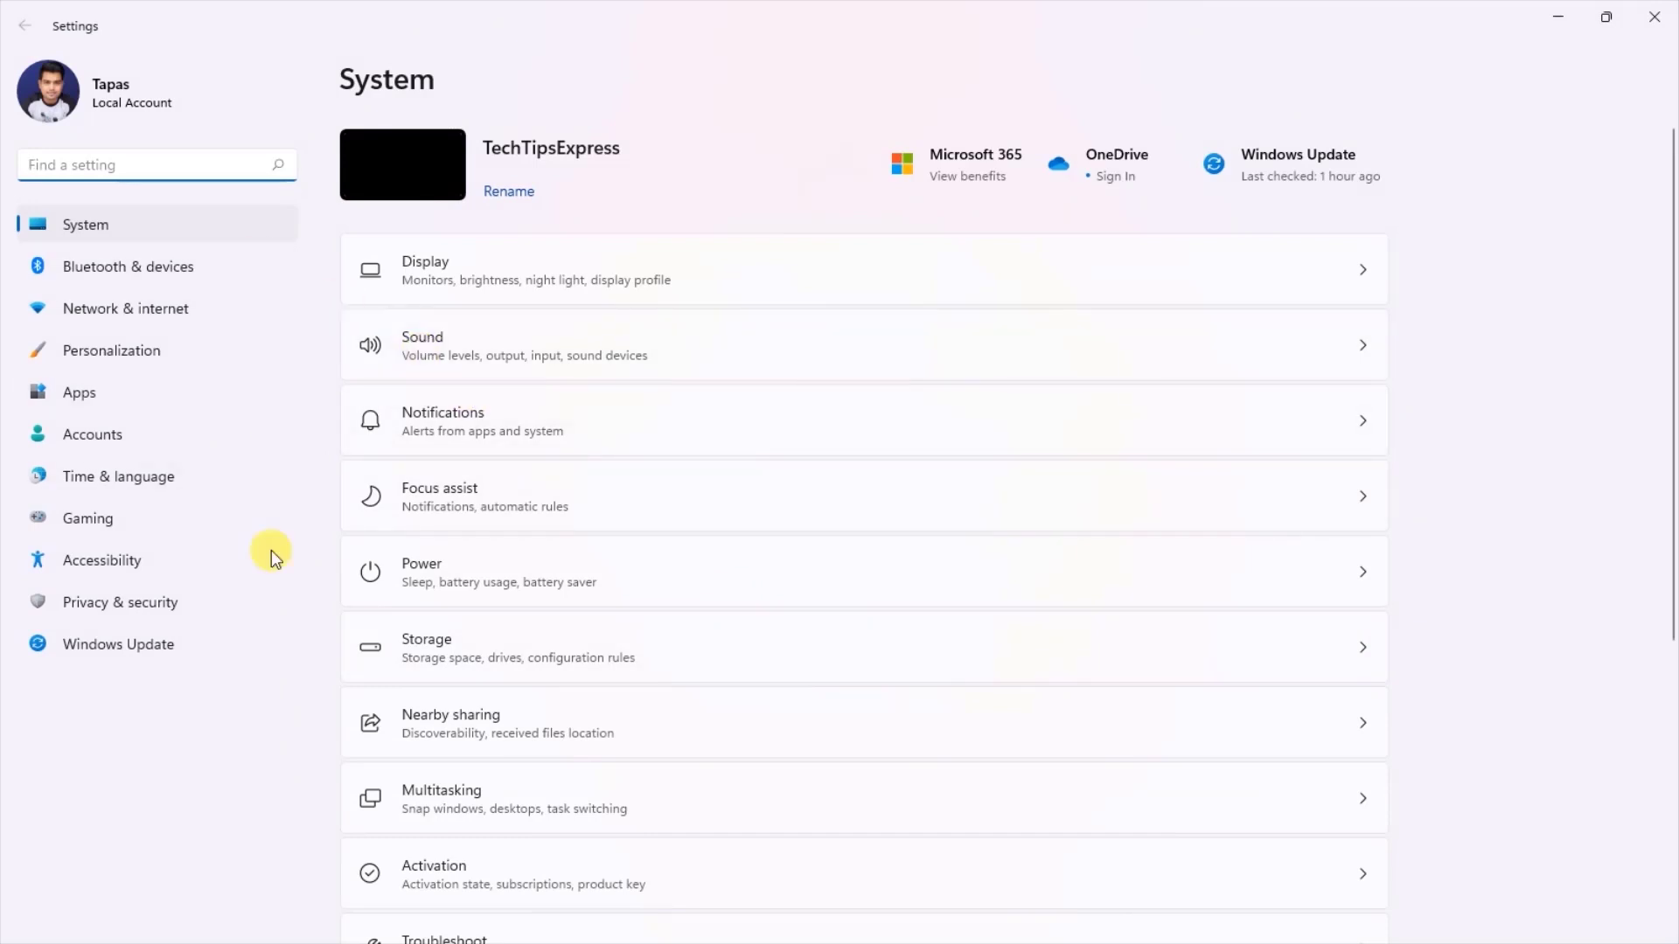
click(209, 609)
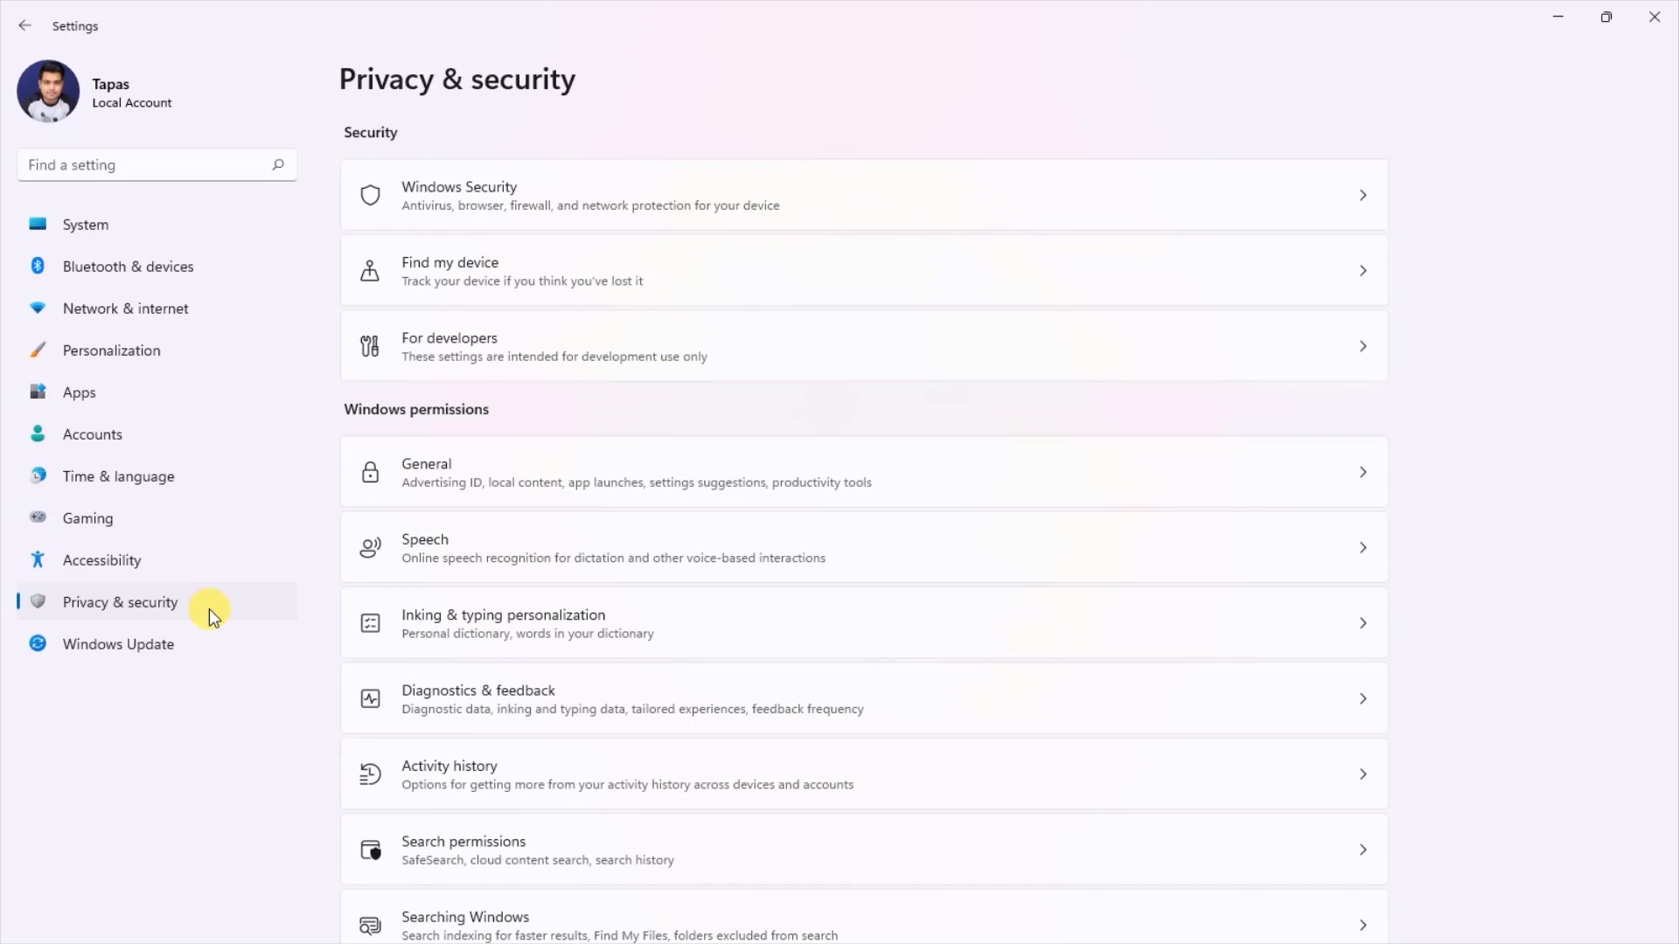
scroll(838, 537, down, 3)
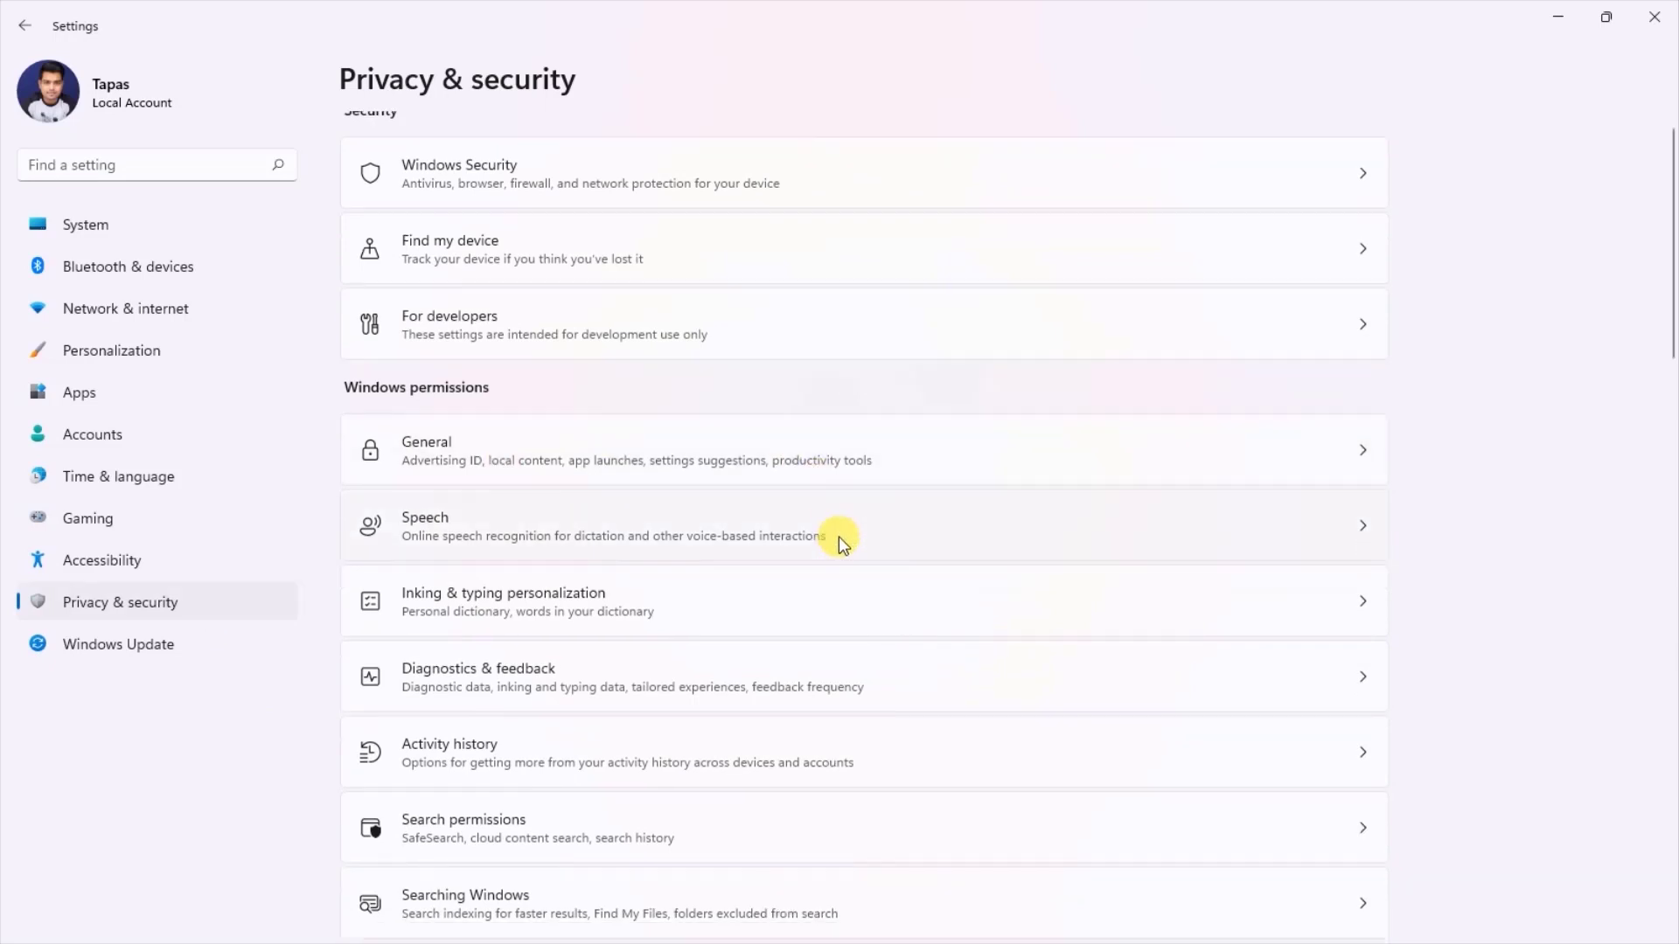
scroll(846, 549, down, 2)
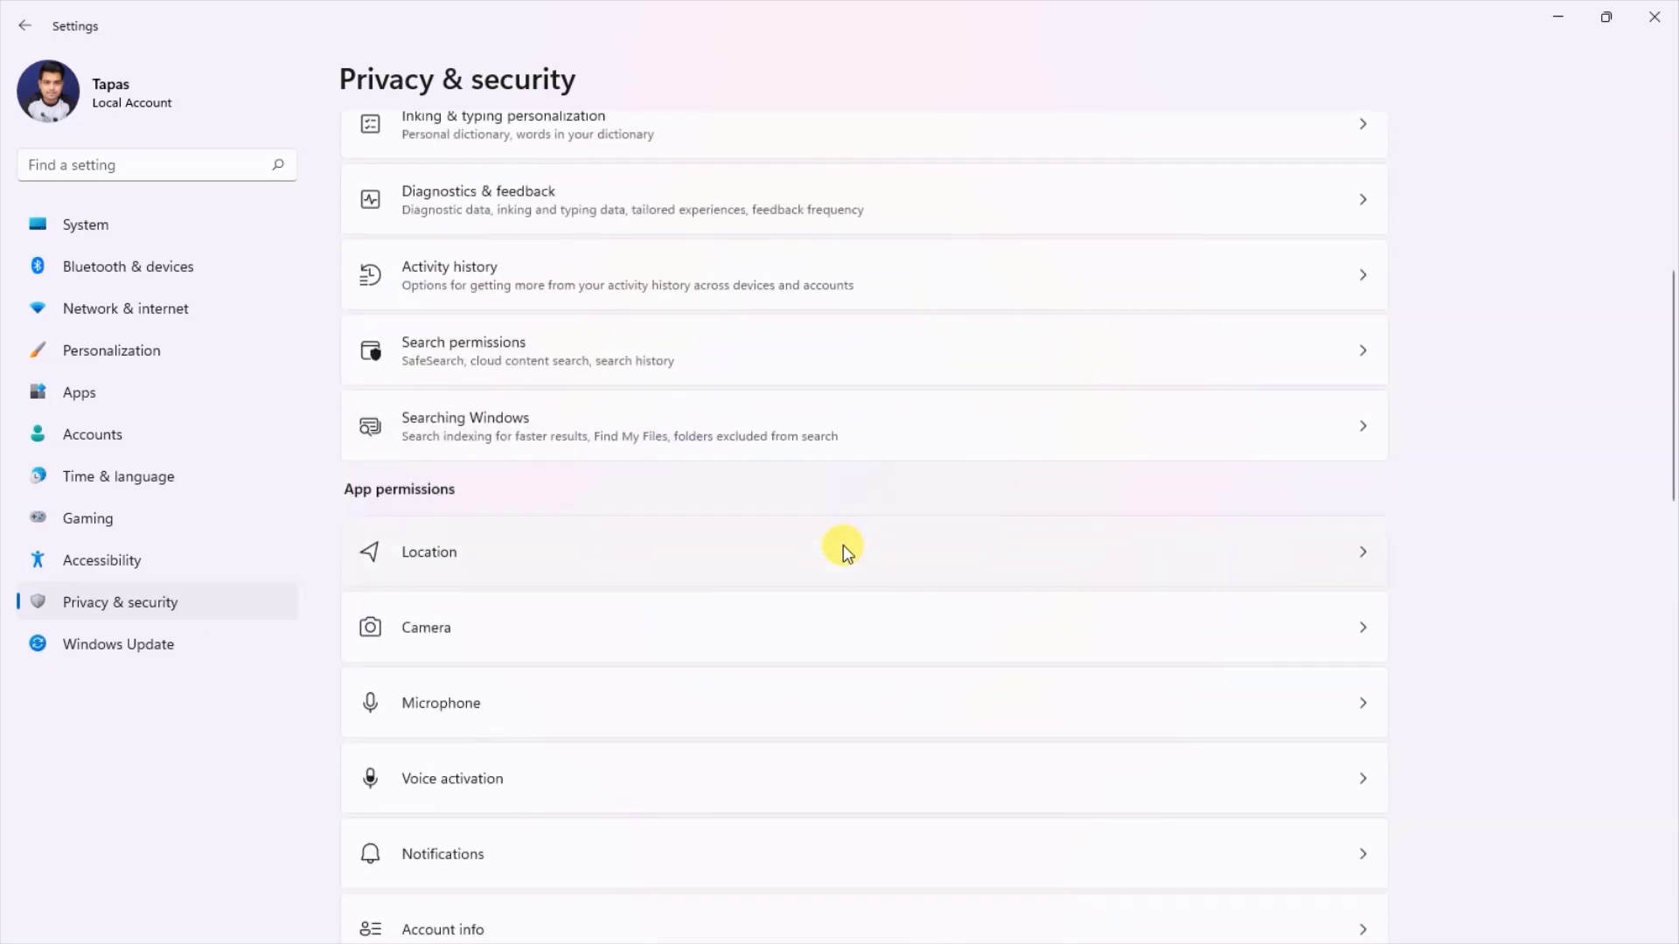
click(654, 413)
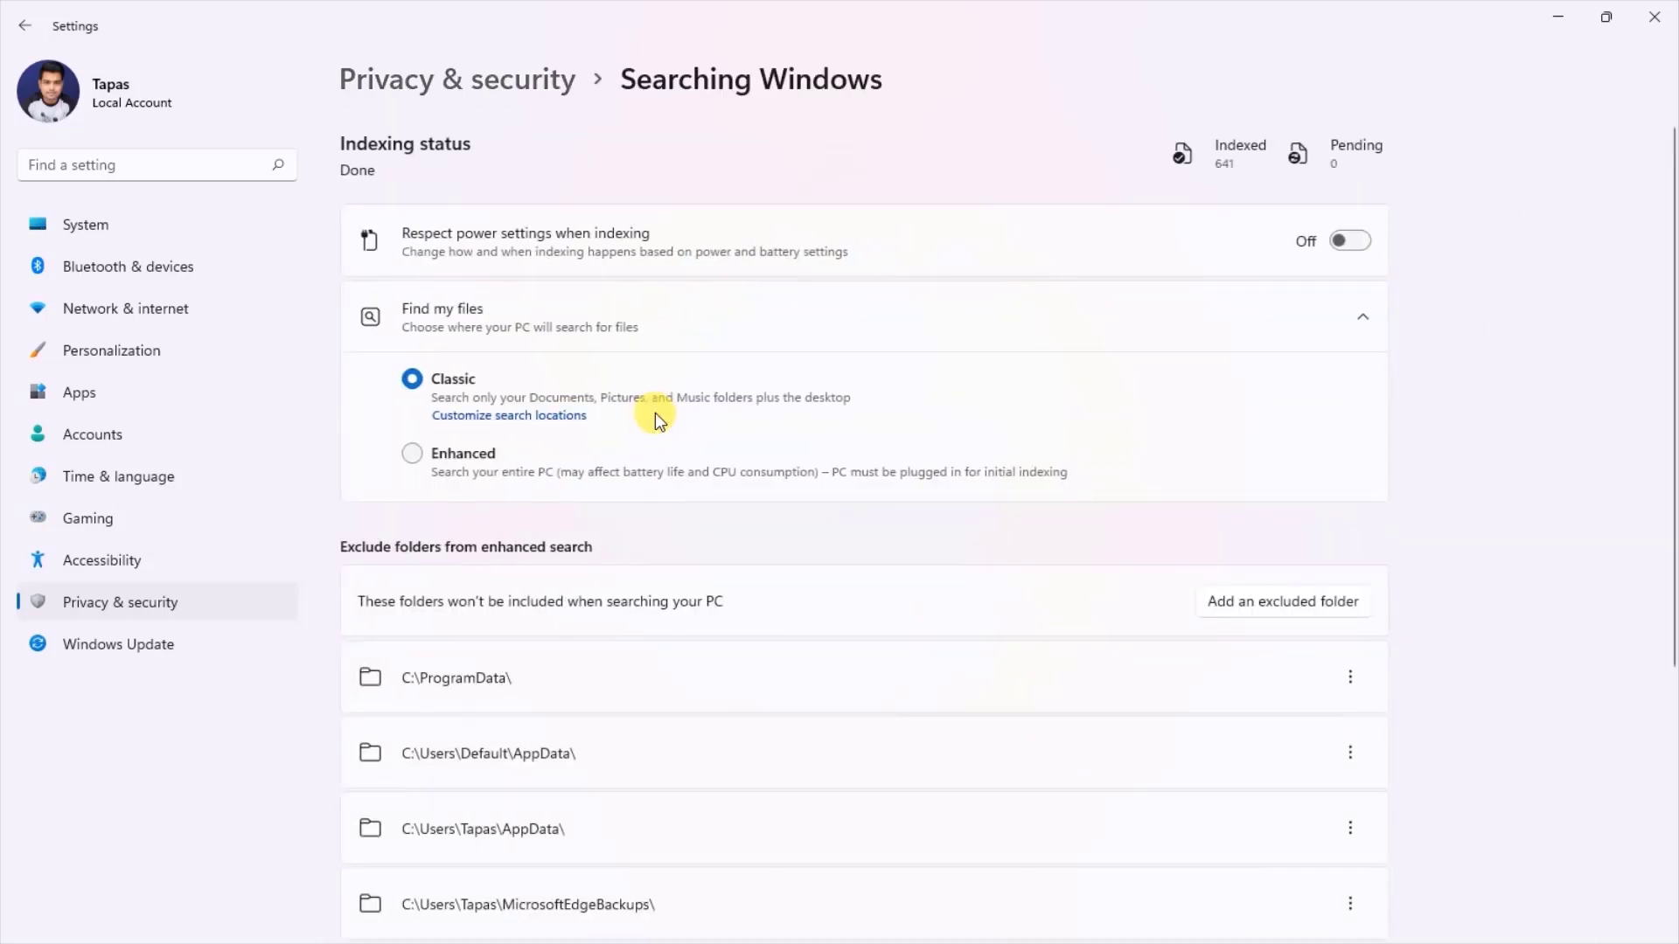
Step: Set Find my files to Enhanced so the entire PC is searched, and return to the Privacy & security page
click(411, 454)
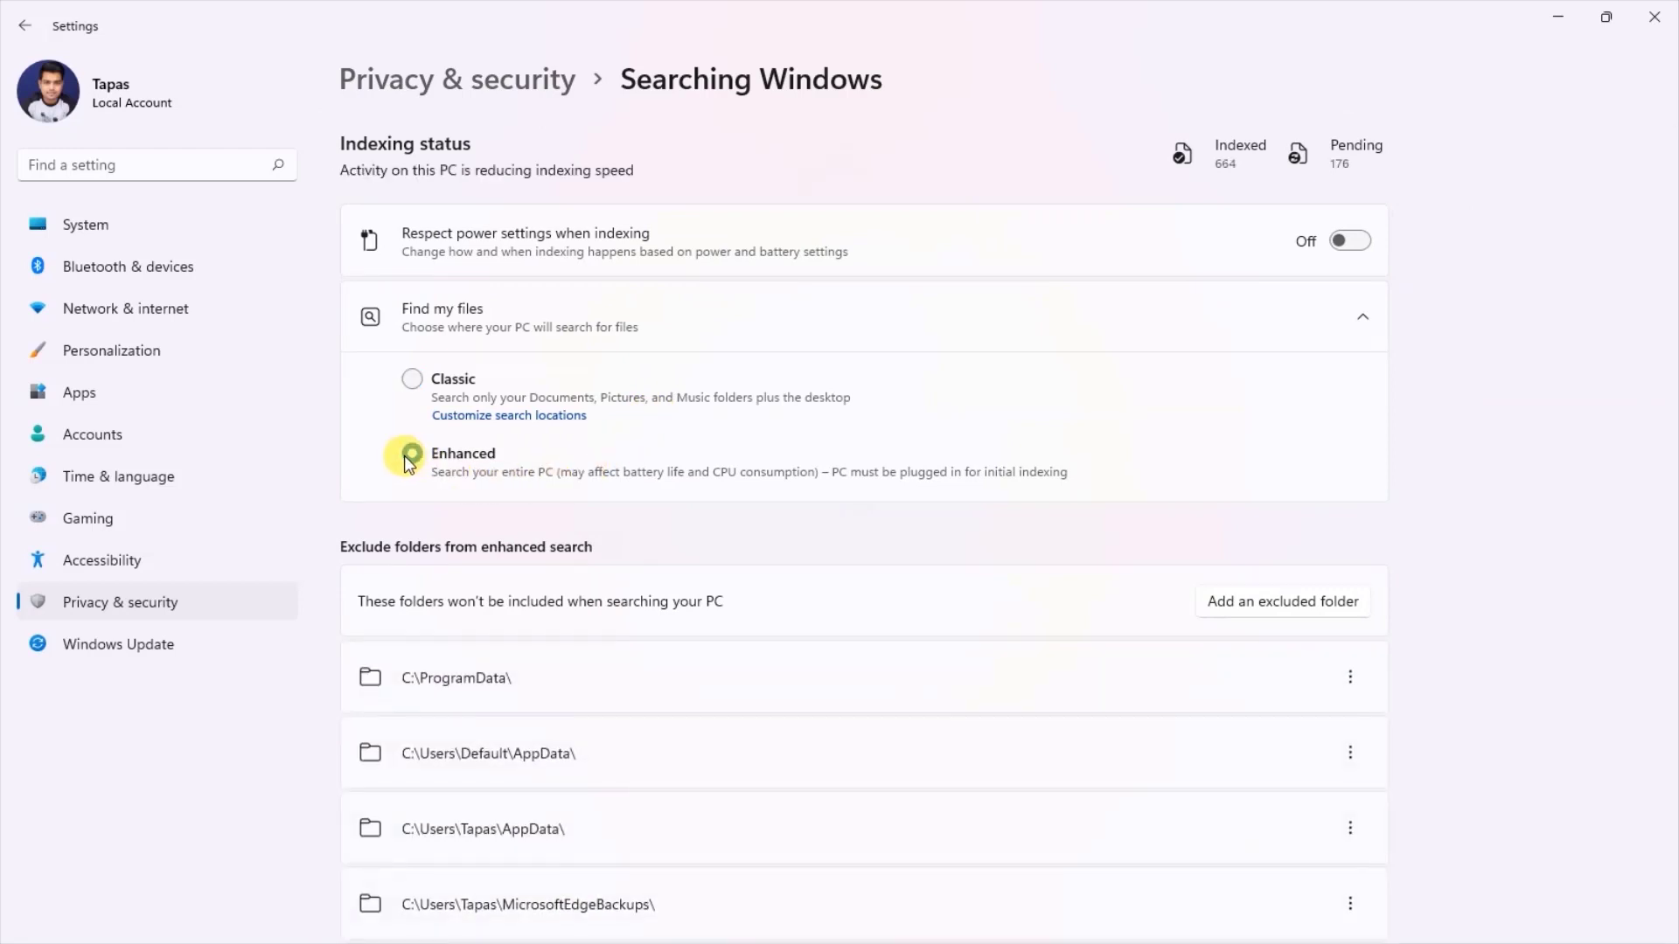
click(32, 38)
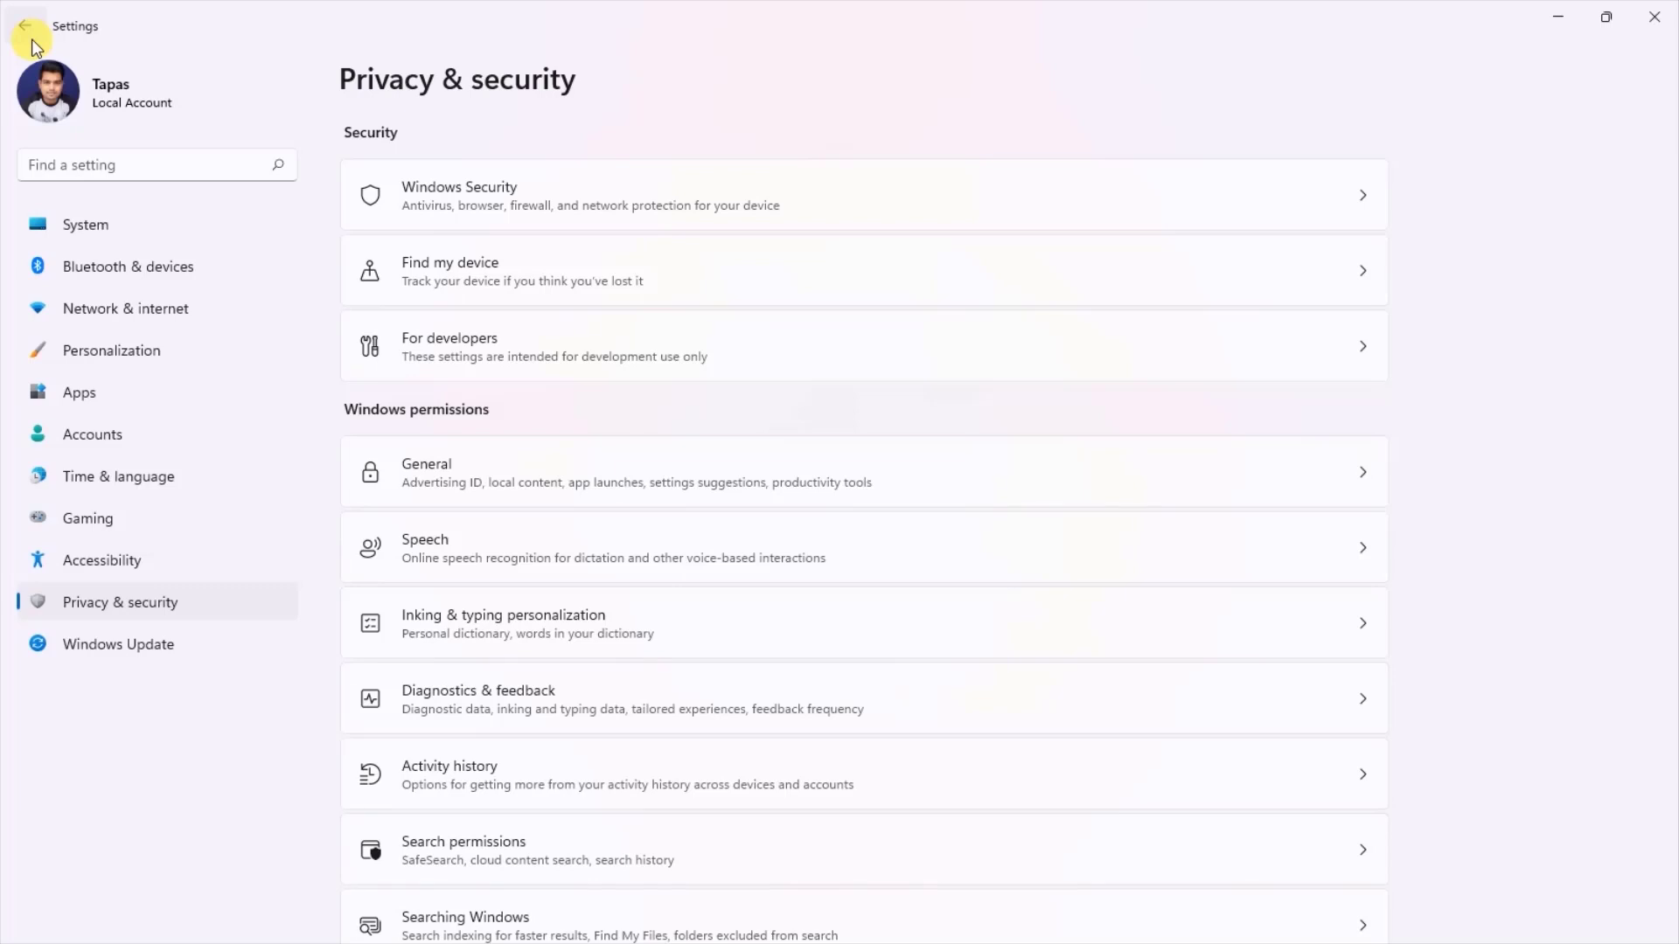
Step: Clear the device search history in the Search permissions settings
scroll(660, 707, down, 4)
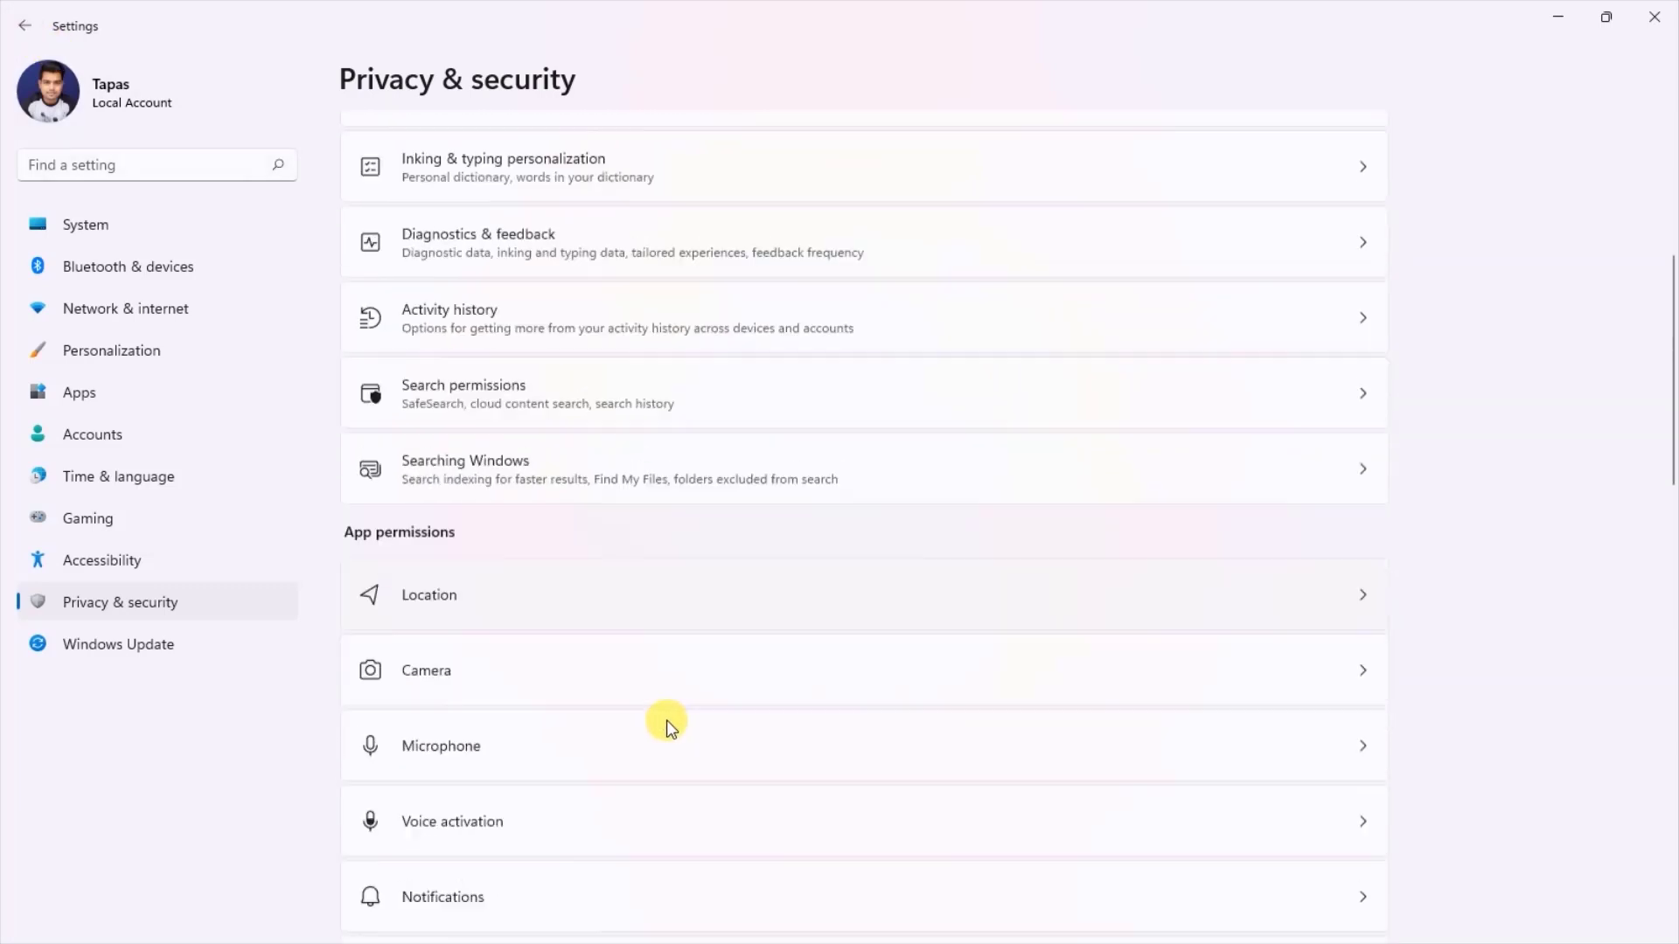
scroll(666, 720, down, 1)
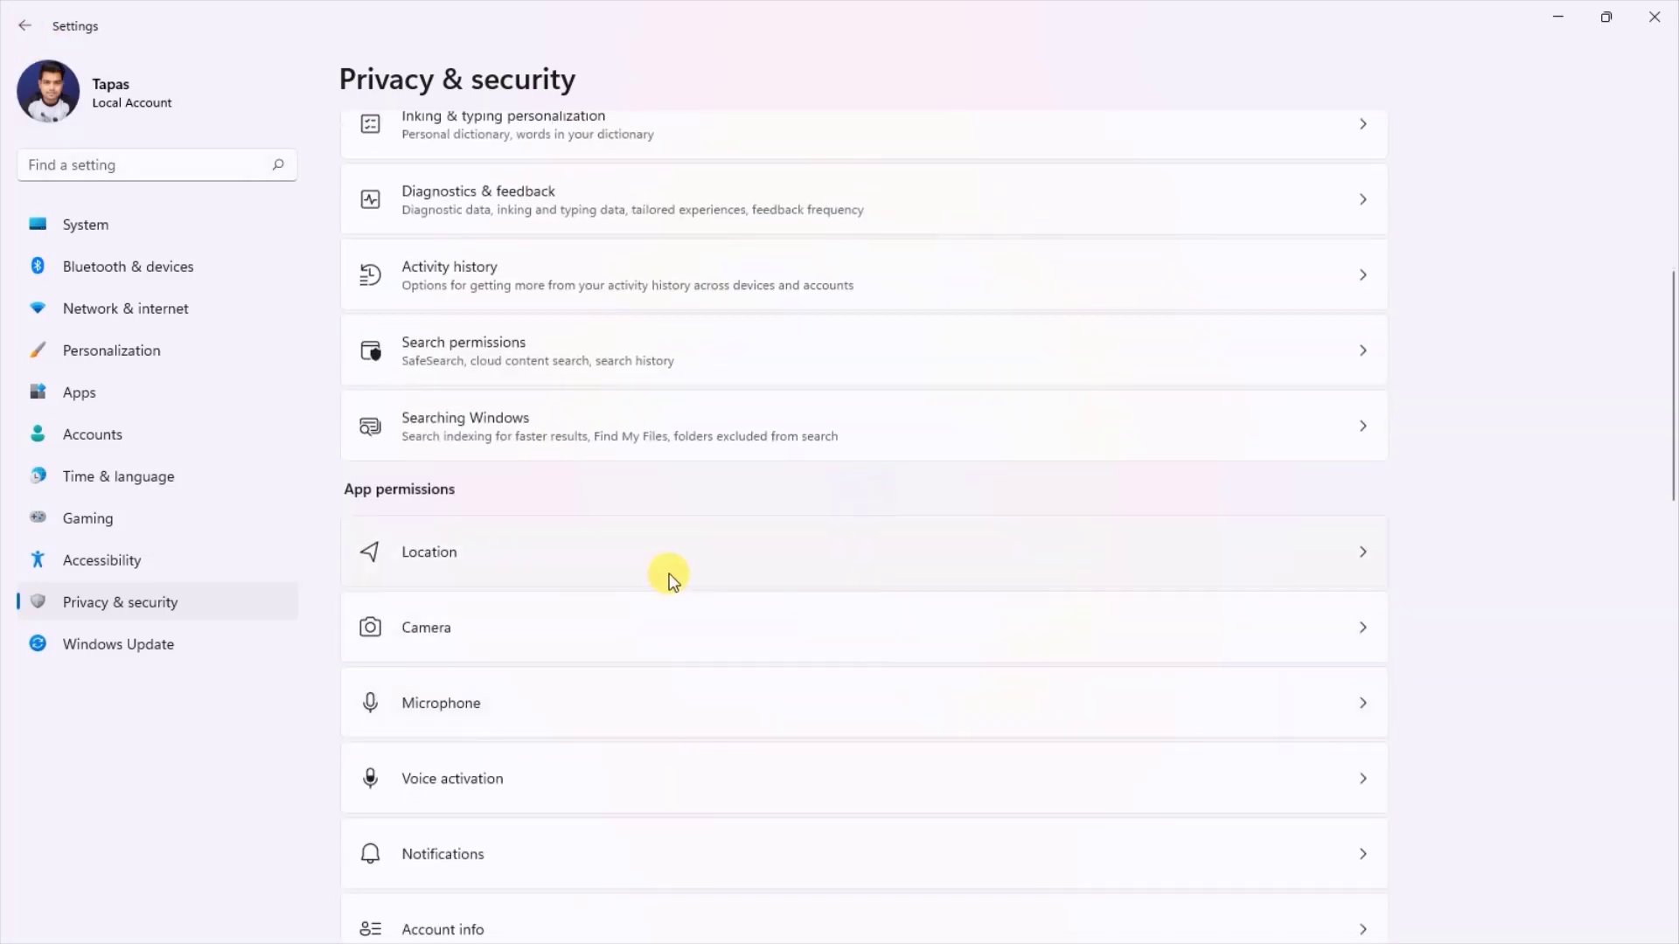
click(645, 341)
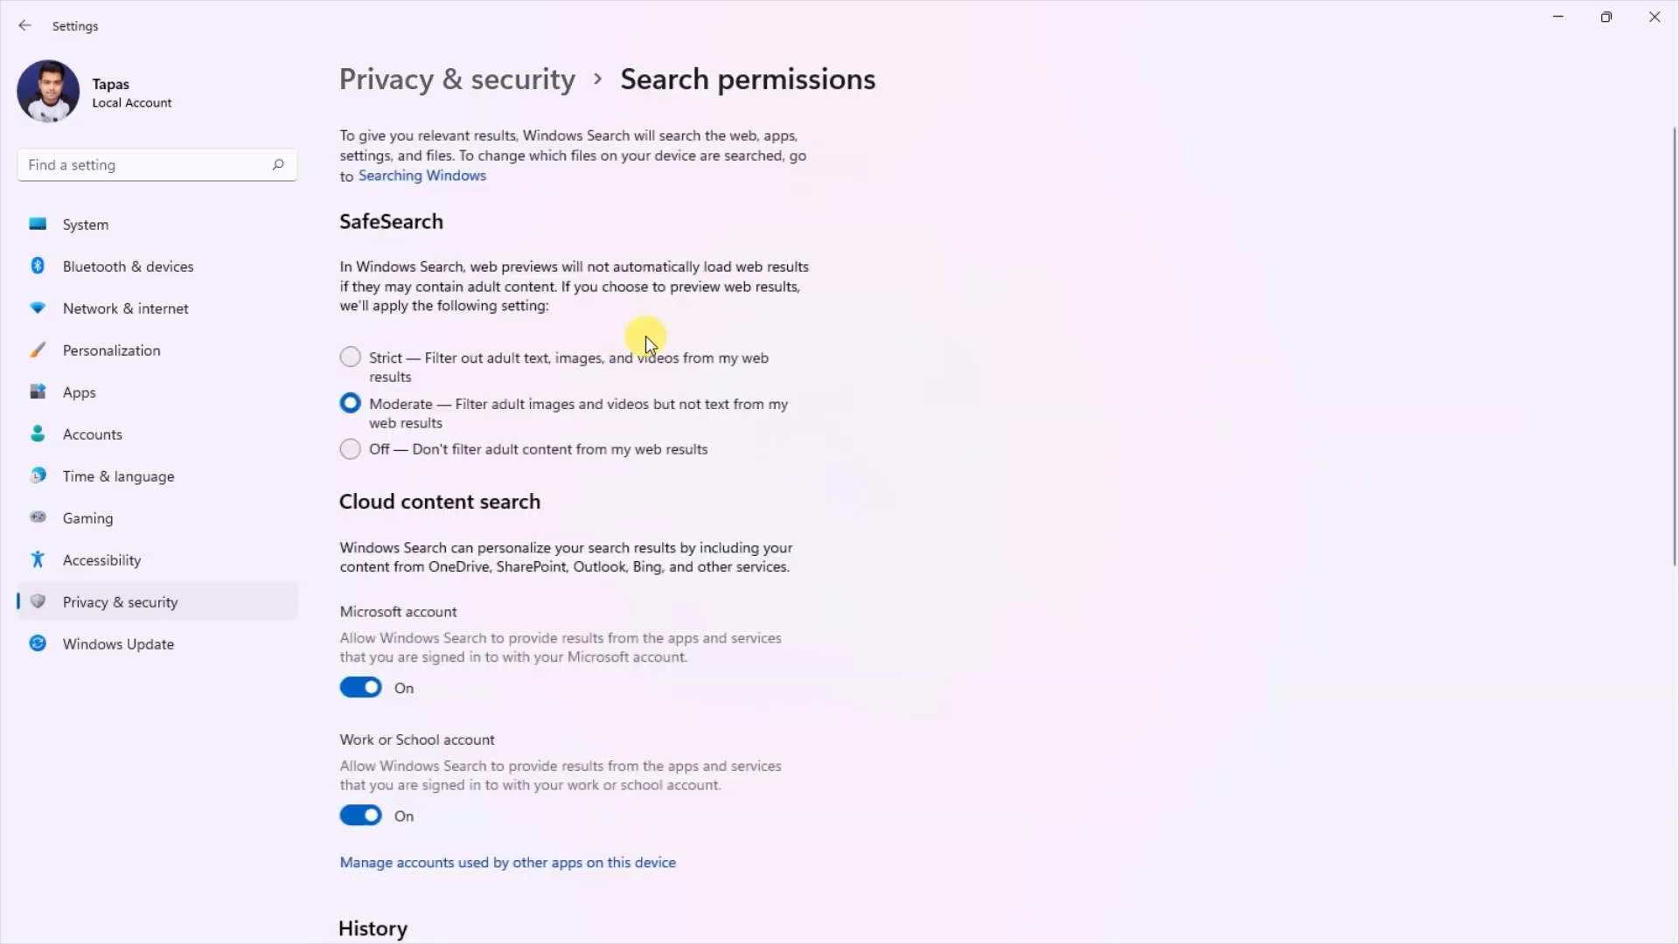
scroll(646, 339, down, 5)
scroll(645, 341, down, 2)
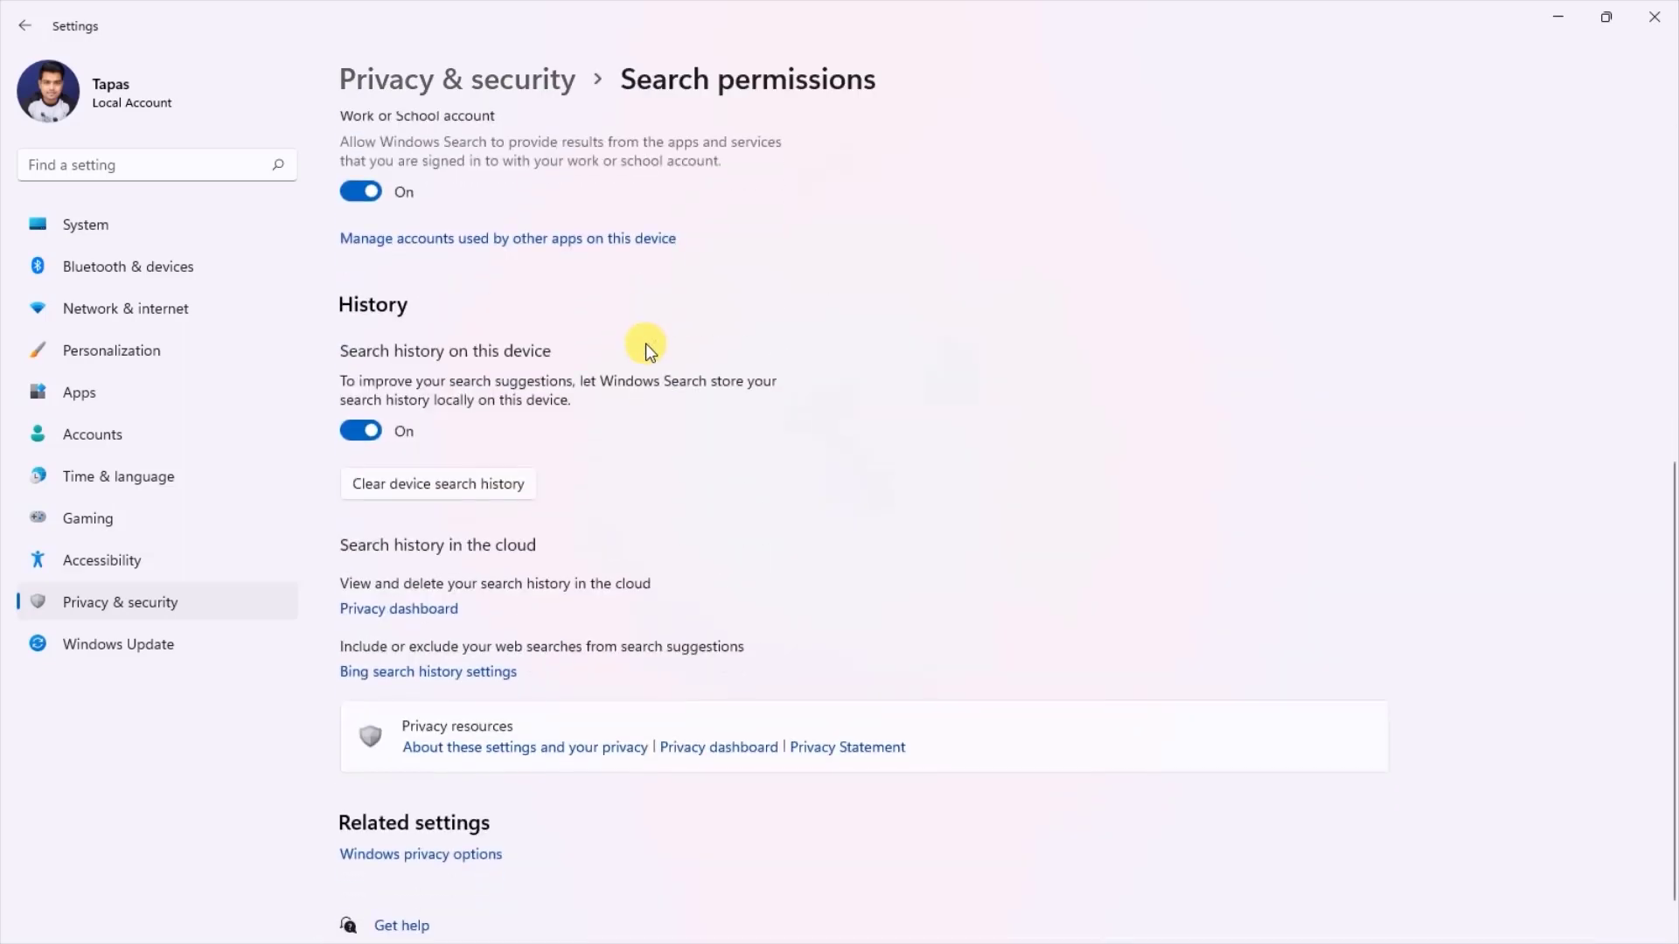
click(520, 500)
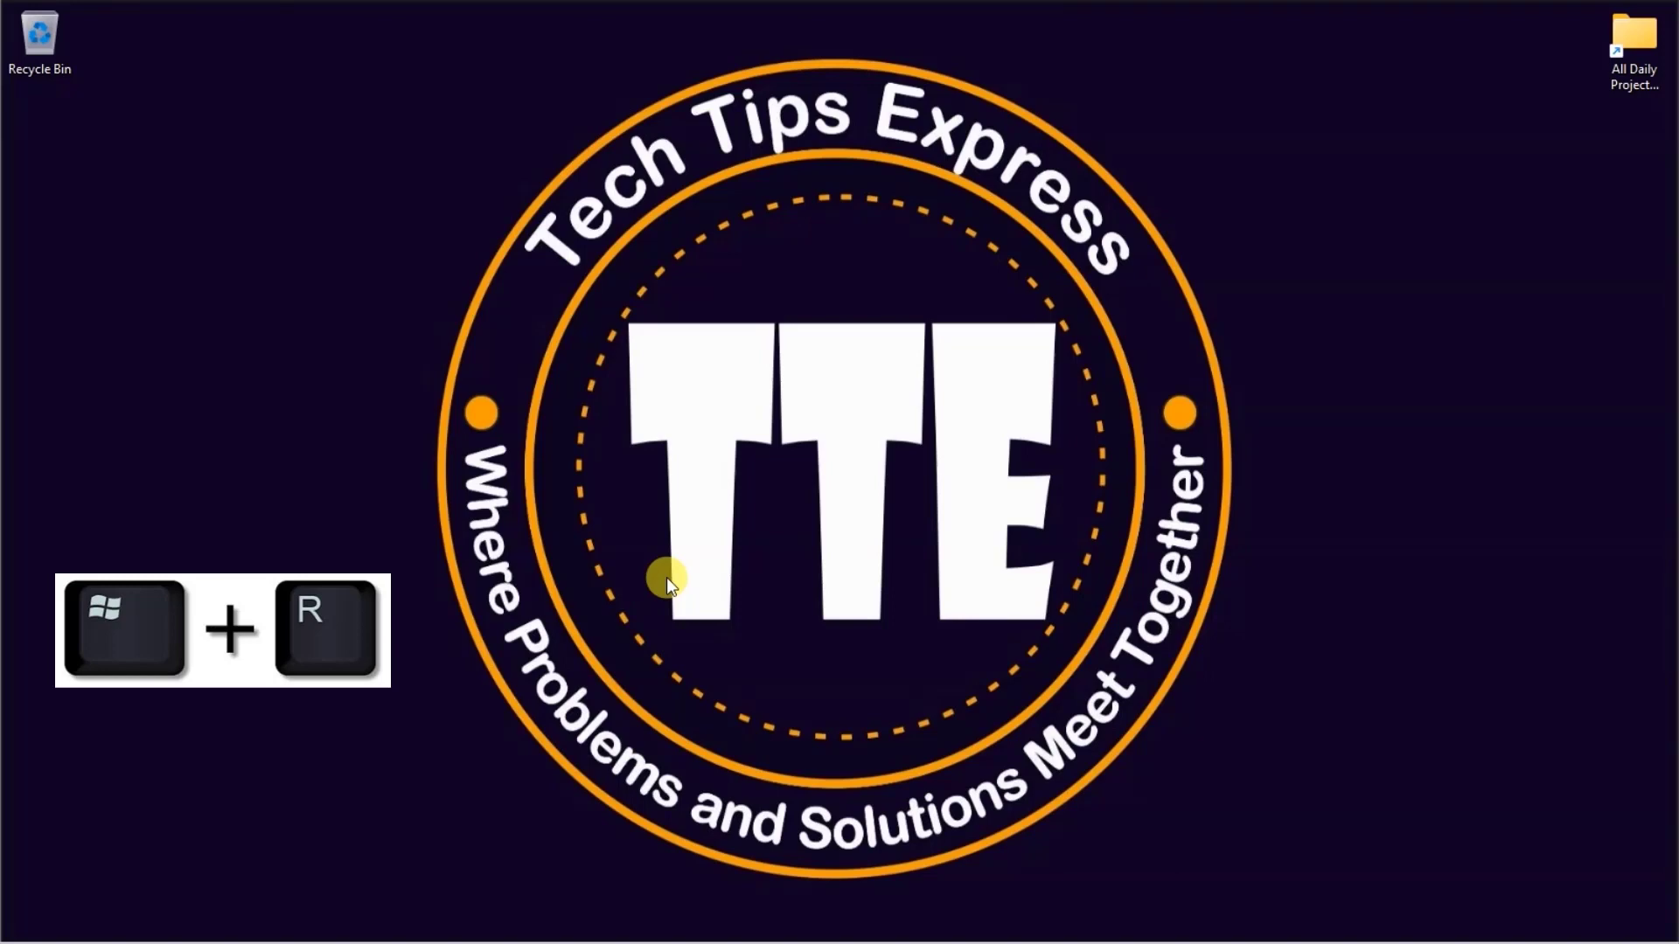
Step: Open Control Panel with the Run command "control panel" and view its items as large icons
key(super+r)
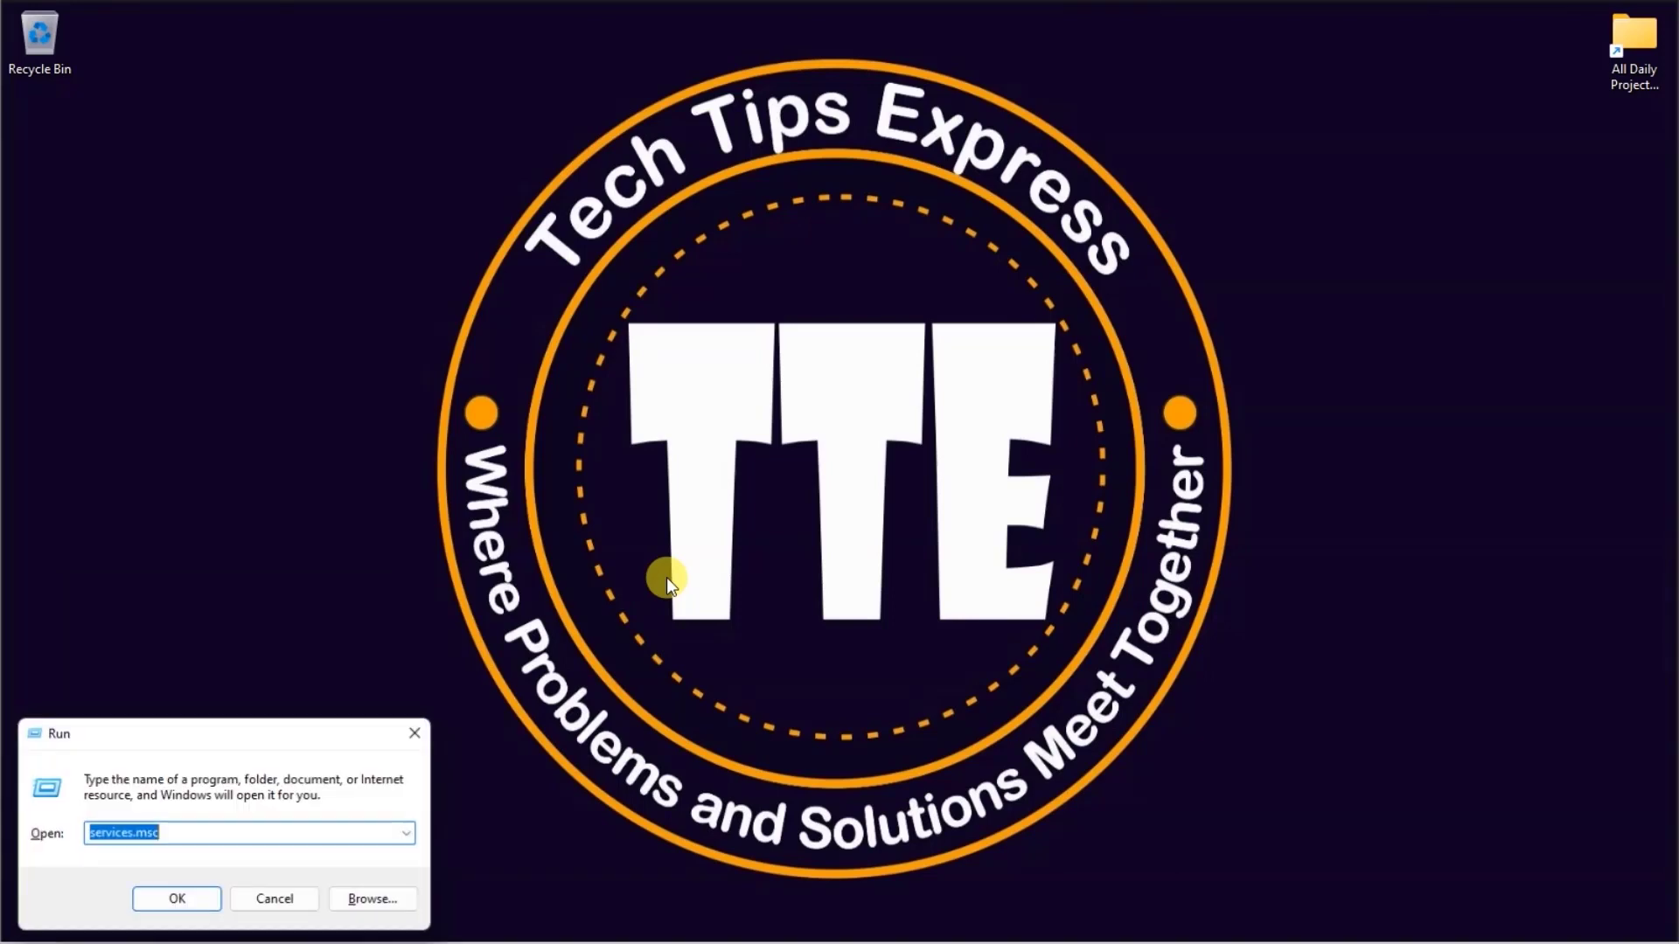
key(BackSpace)
text(control panel)
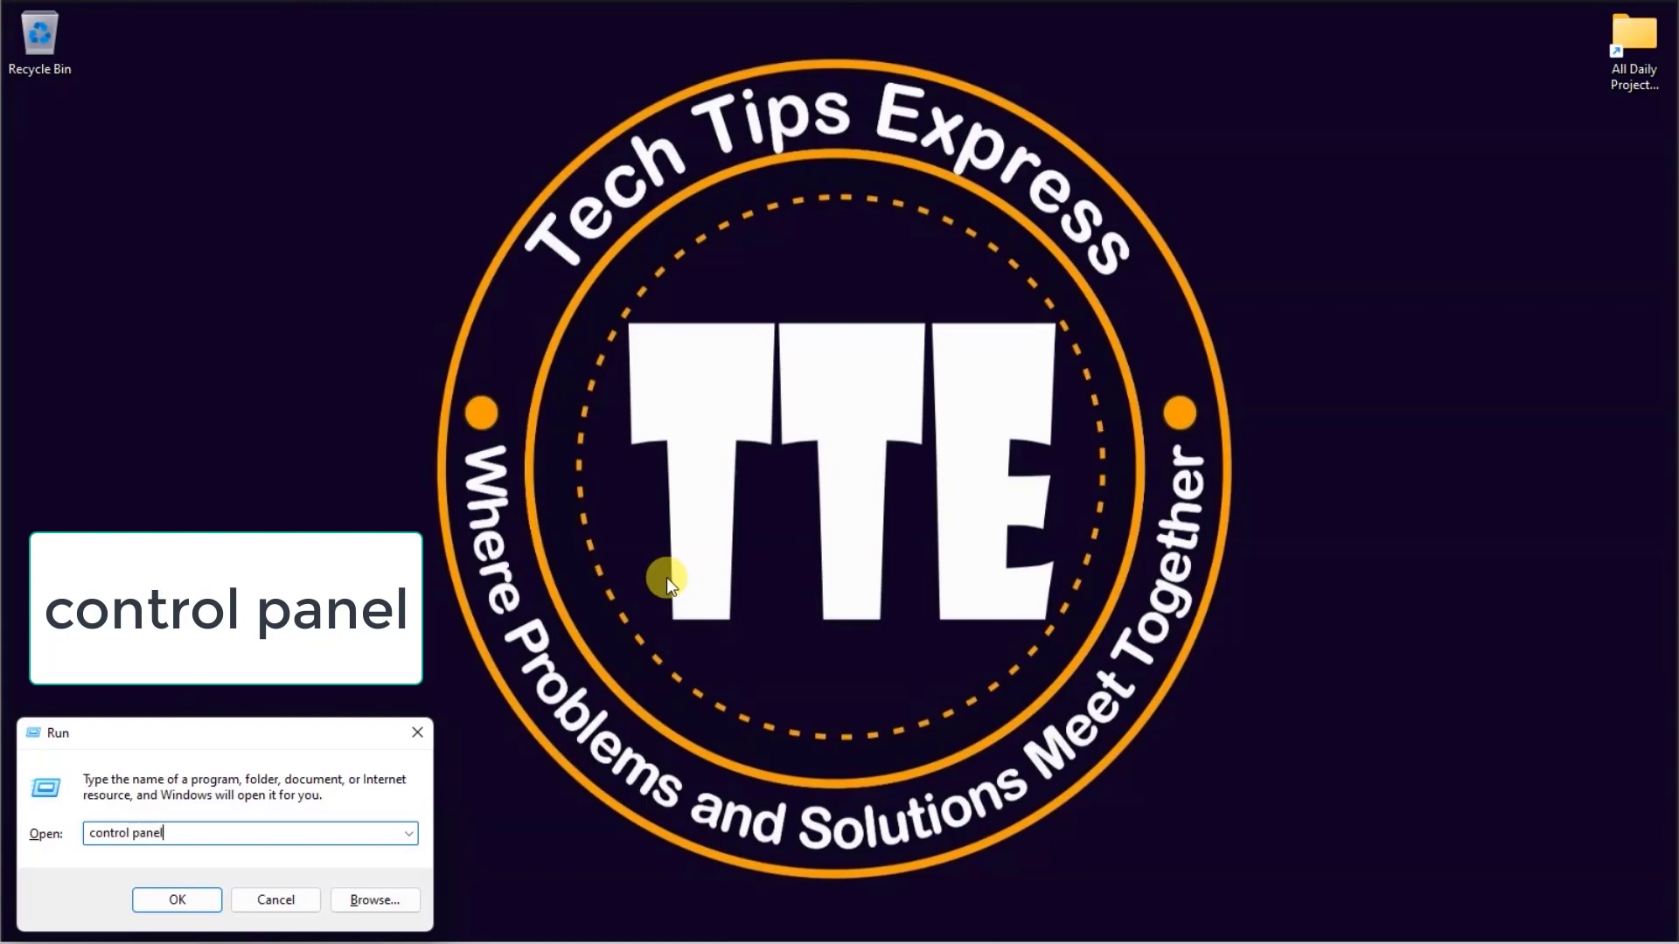
key(Return)
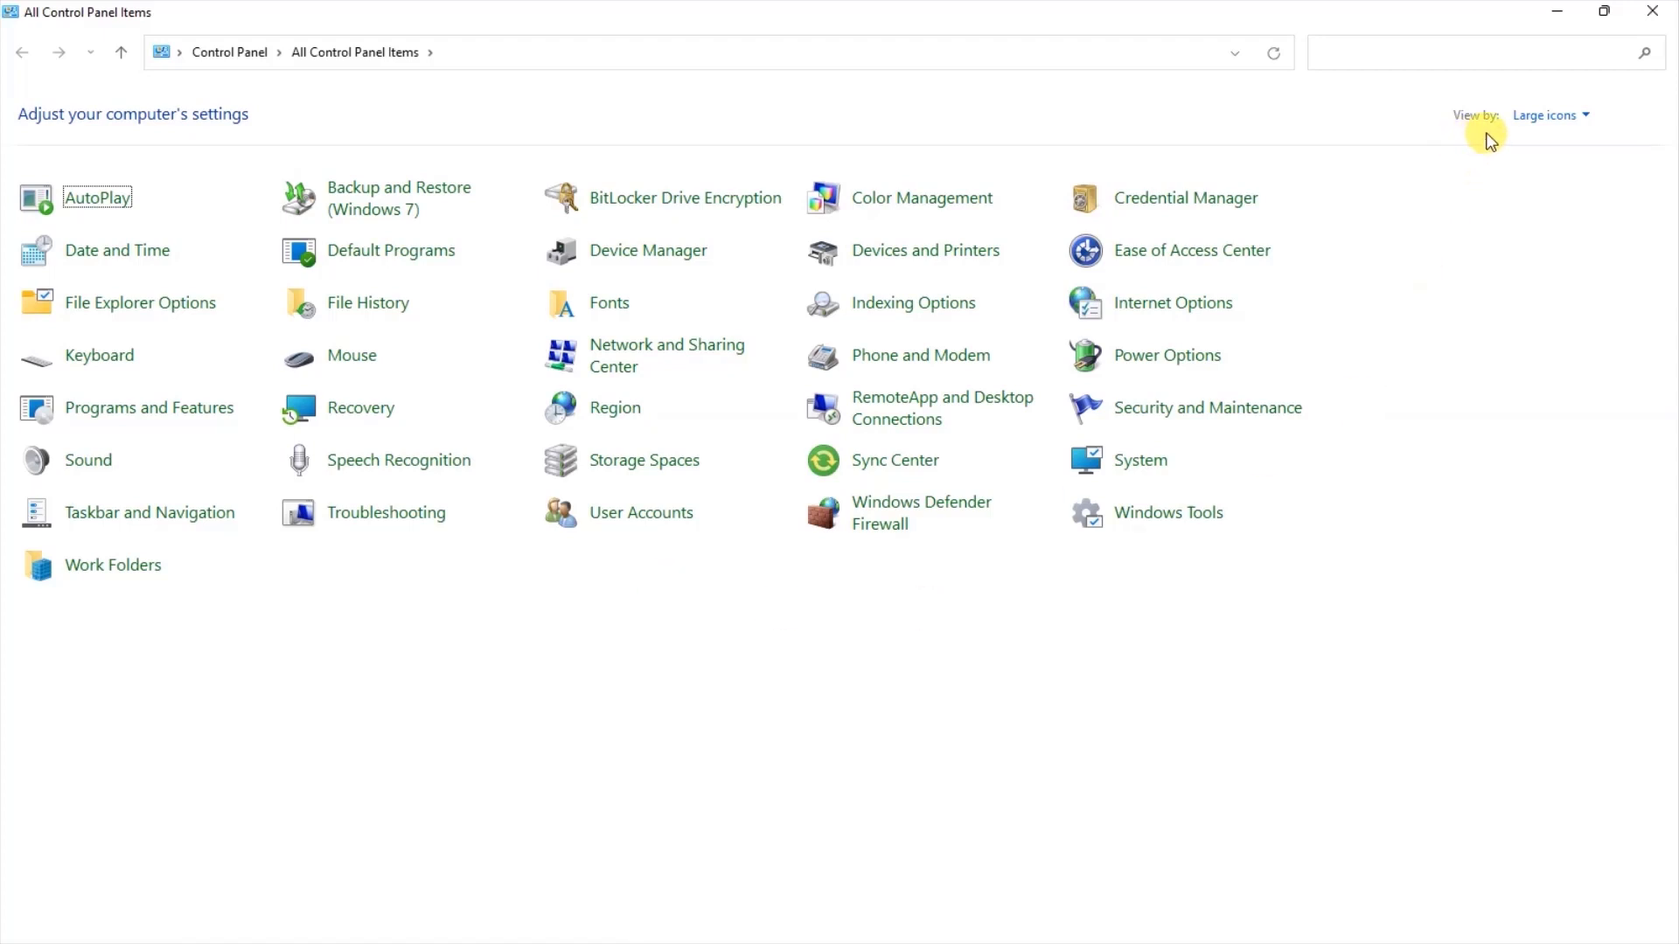
click(1593, 117)
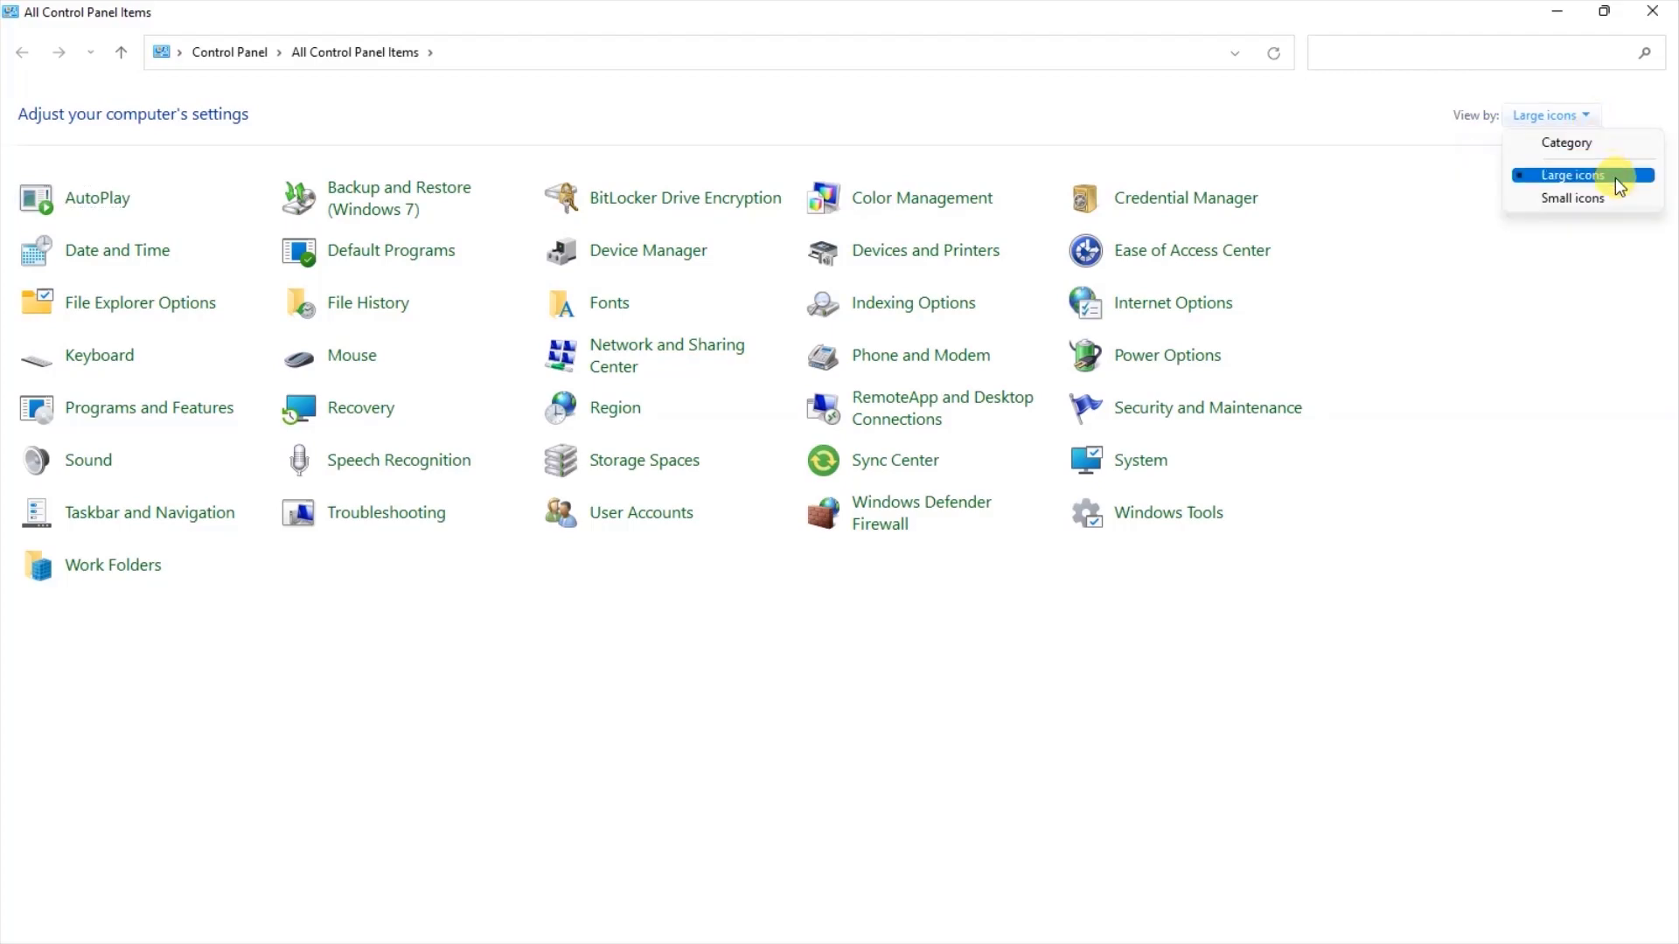
click(1614, 178)
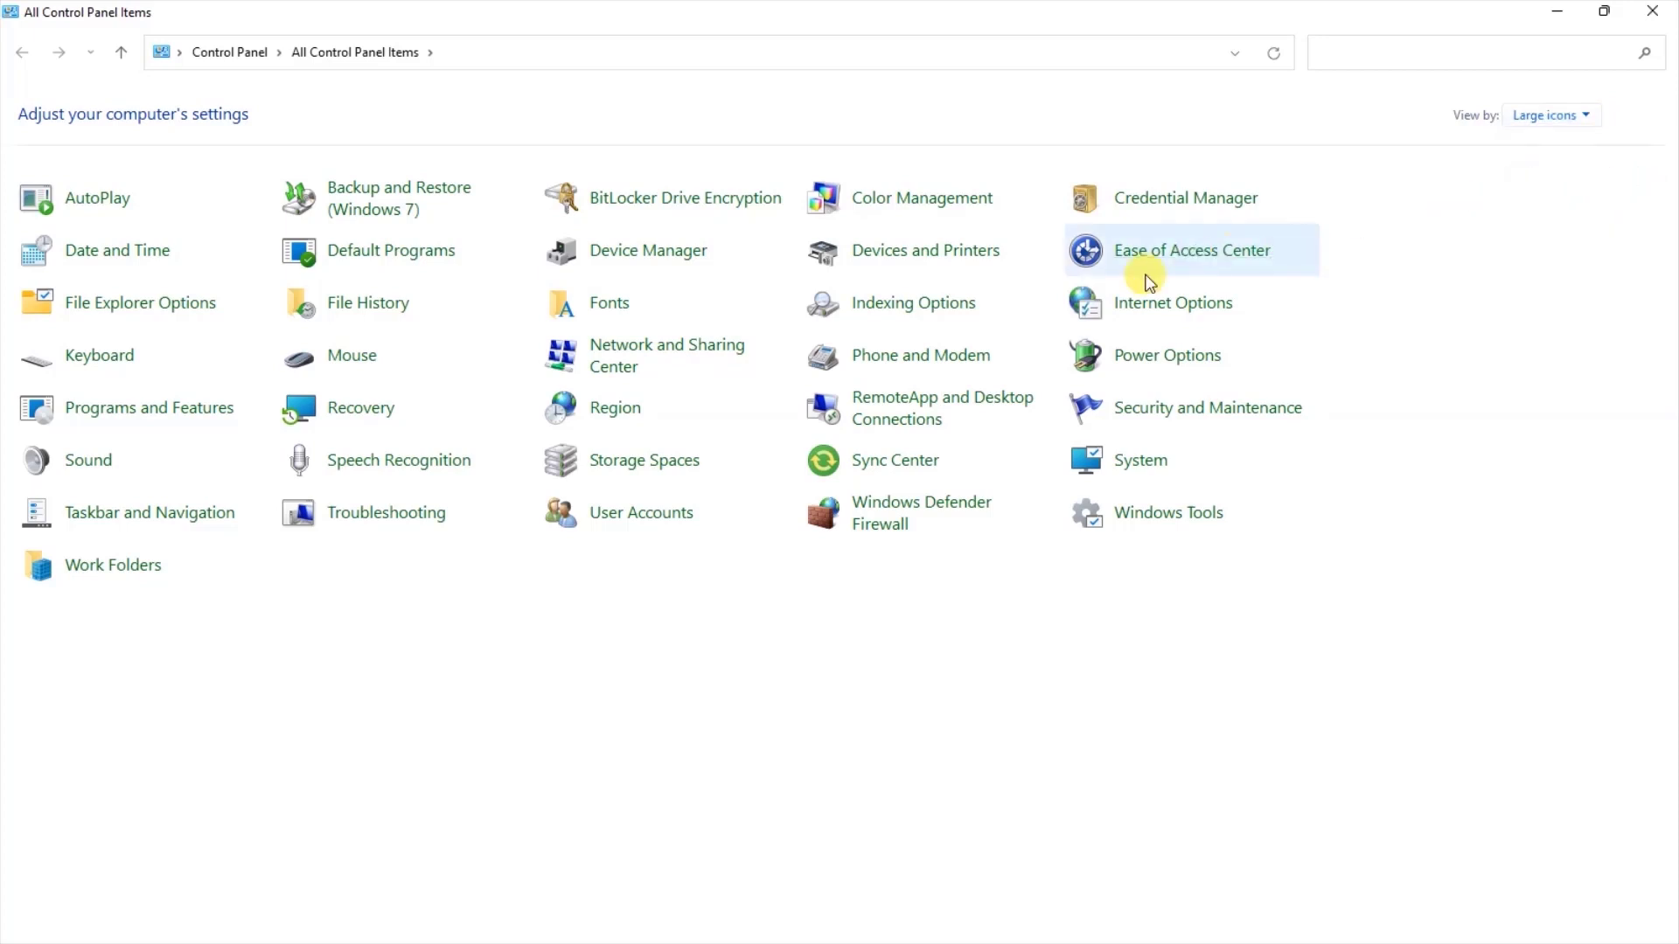
Step: In Indexing Options, add Local Disk (D:), TechTipsExpress (E:) and Windows 11 (C:) to the indexed locations
click(963, 316)
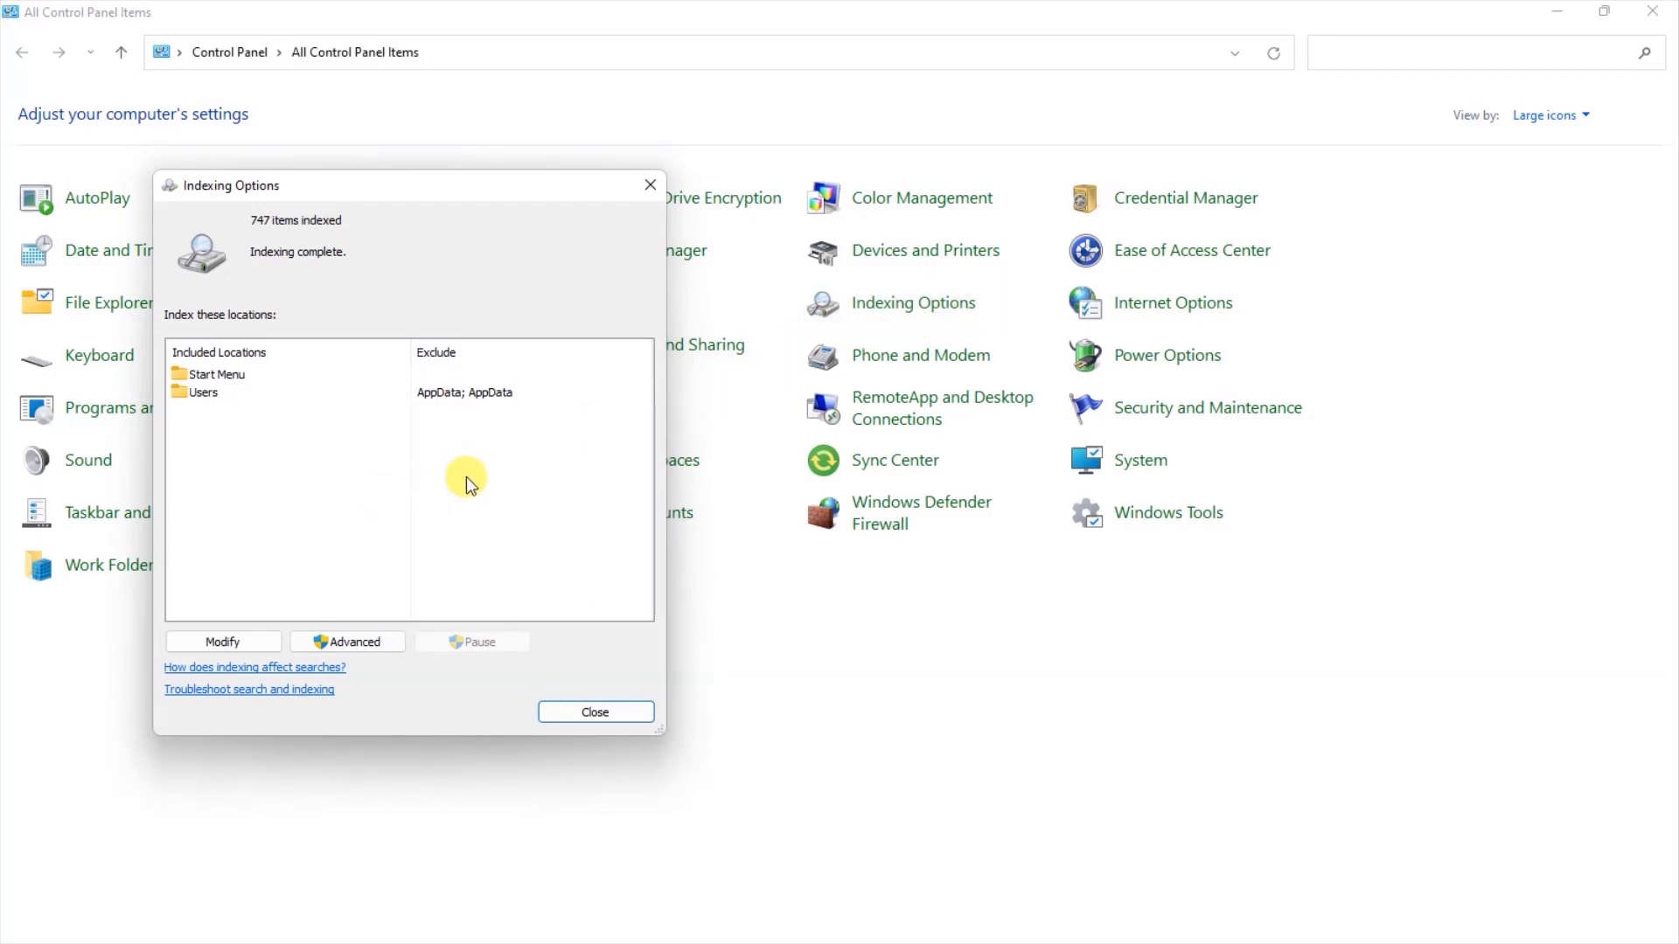
click(266, 643)
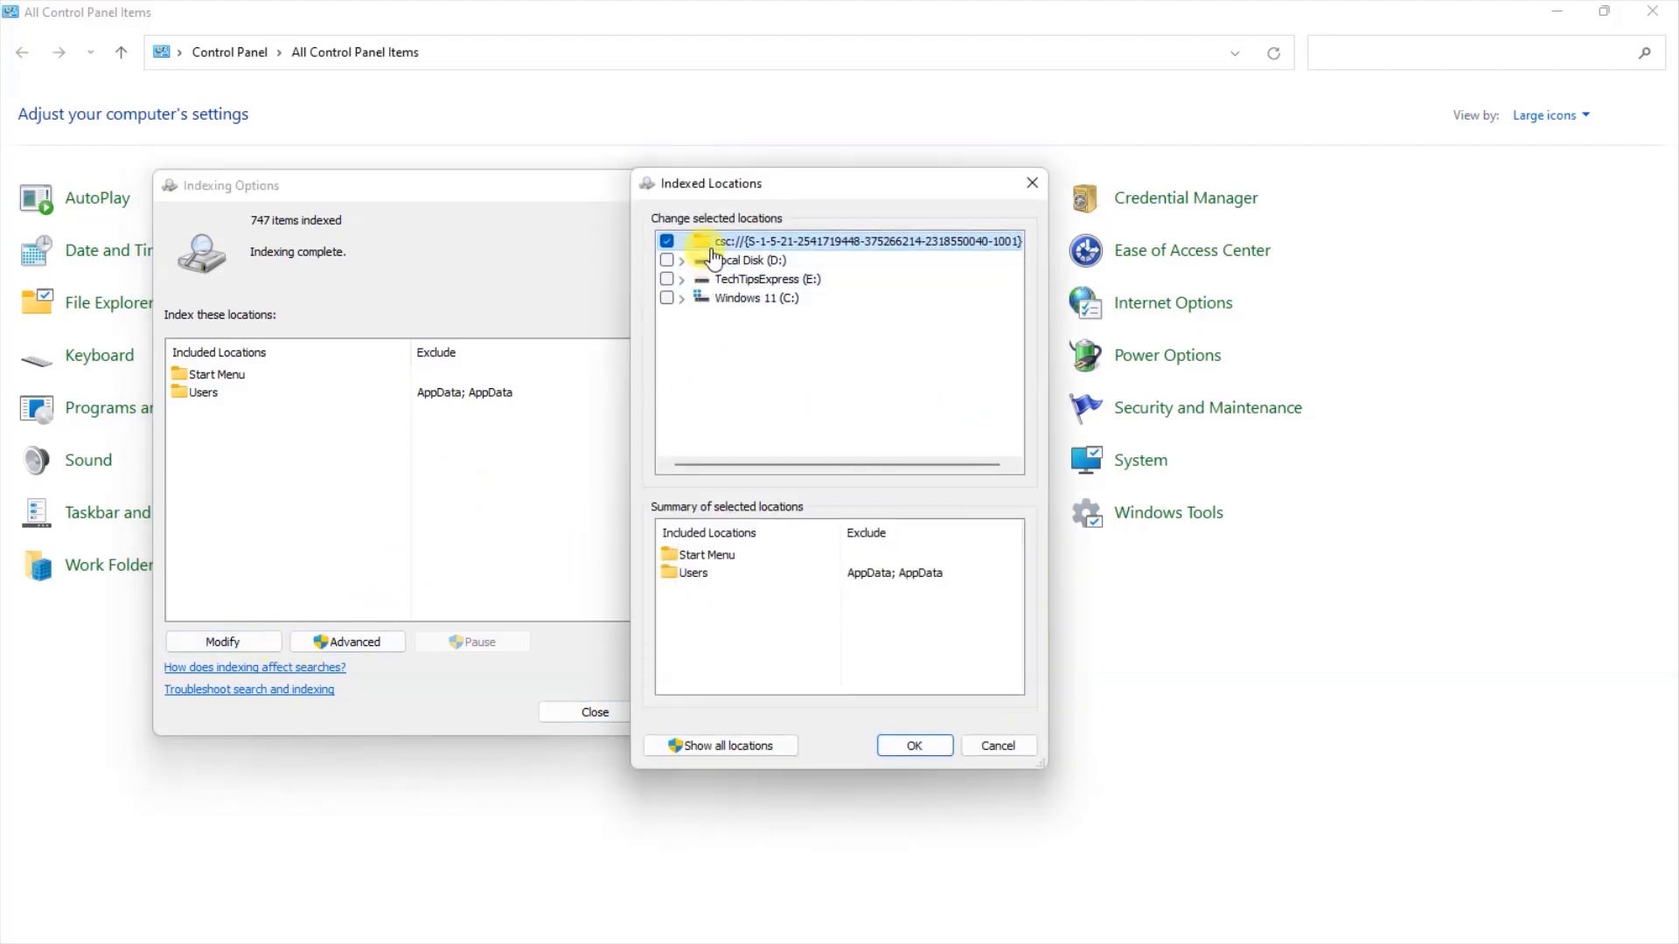
click(666, 260)
click(666, 279)
click(666, 298)
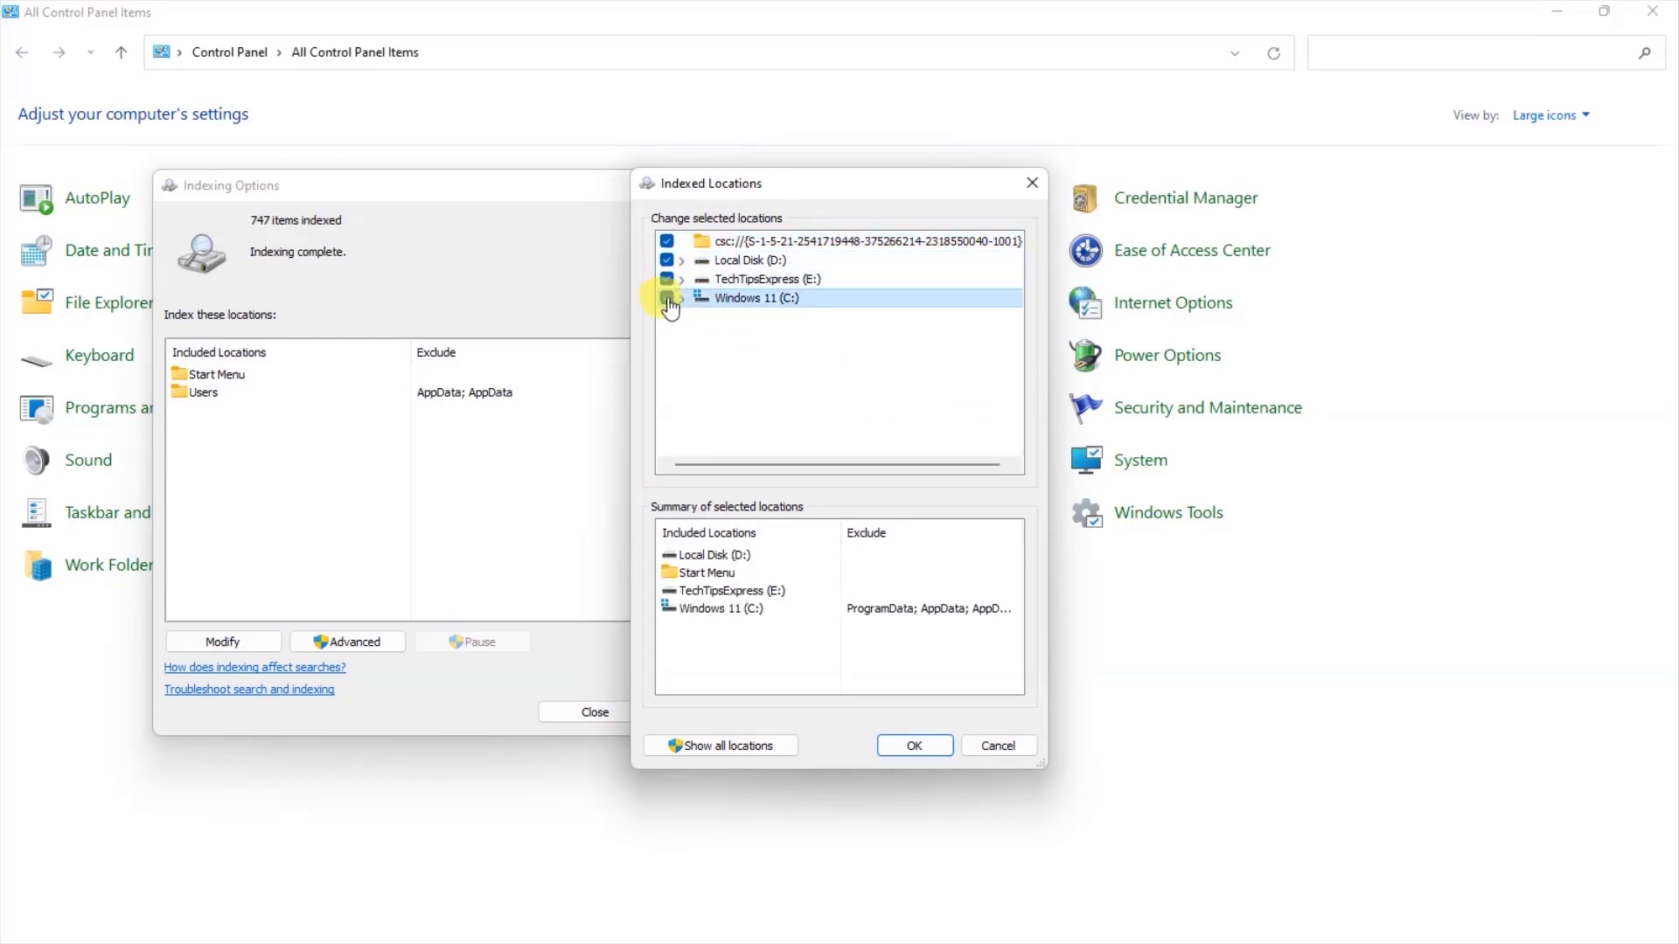
click(914, 746)
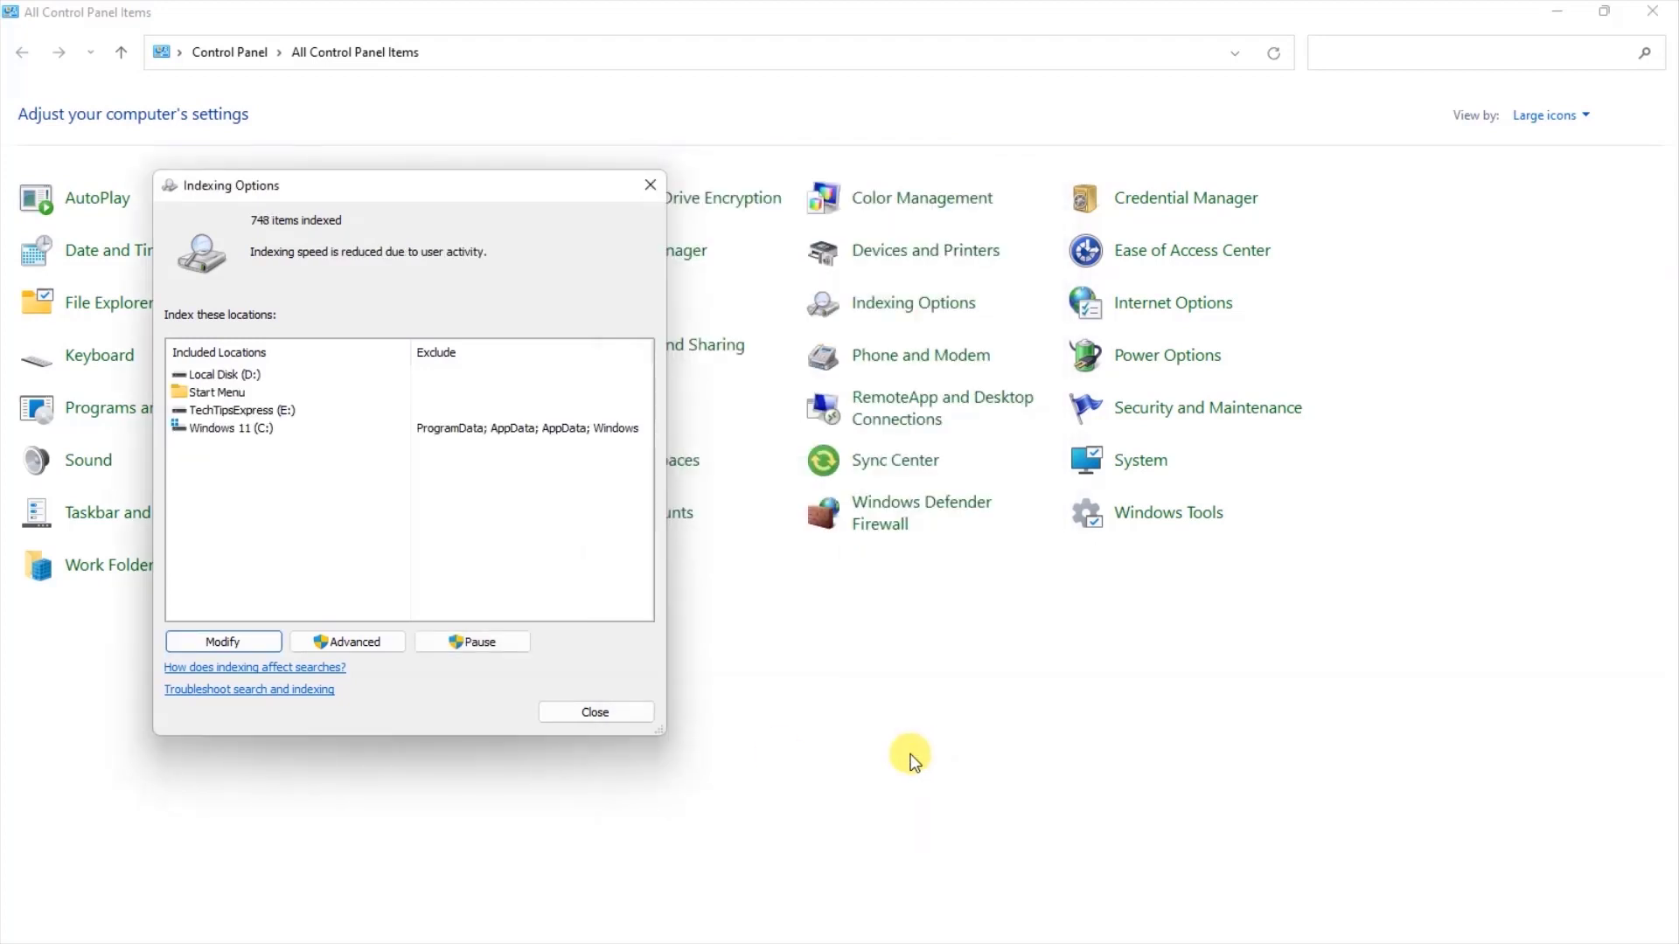
Step: Delete and rebuild the search index from the advanced indexing options
click(399, 648)
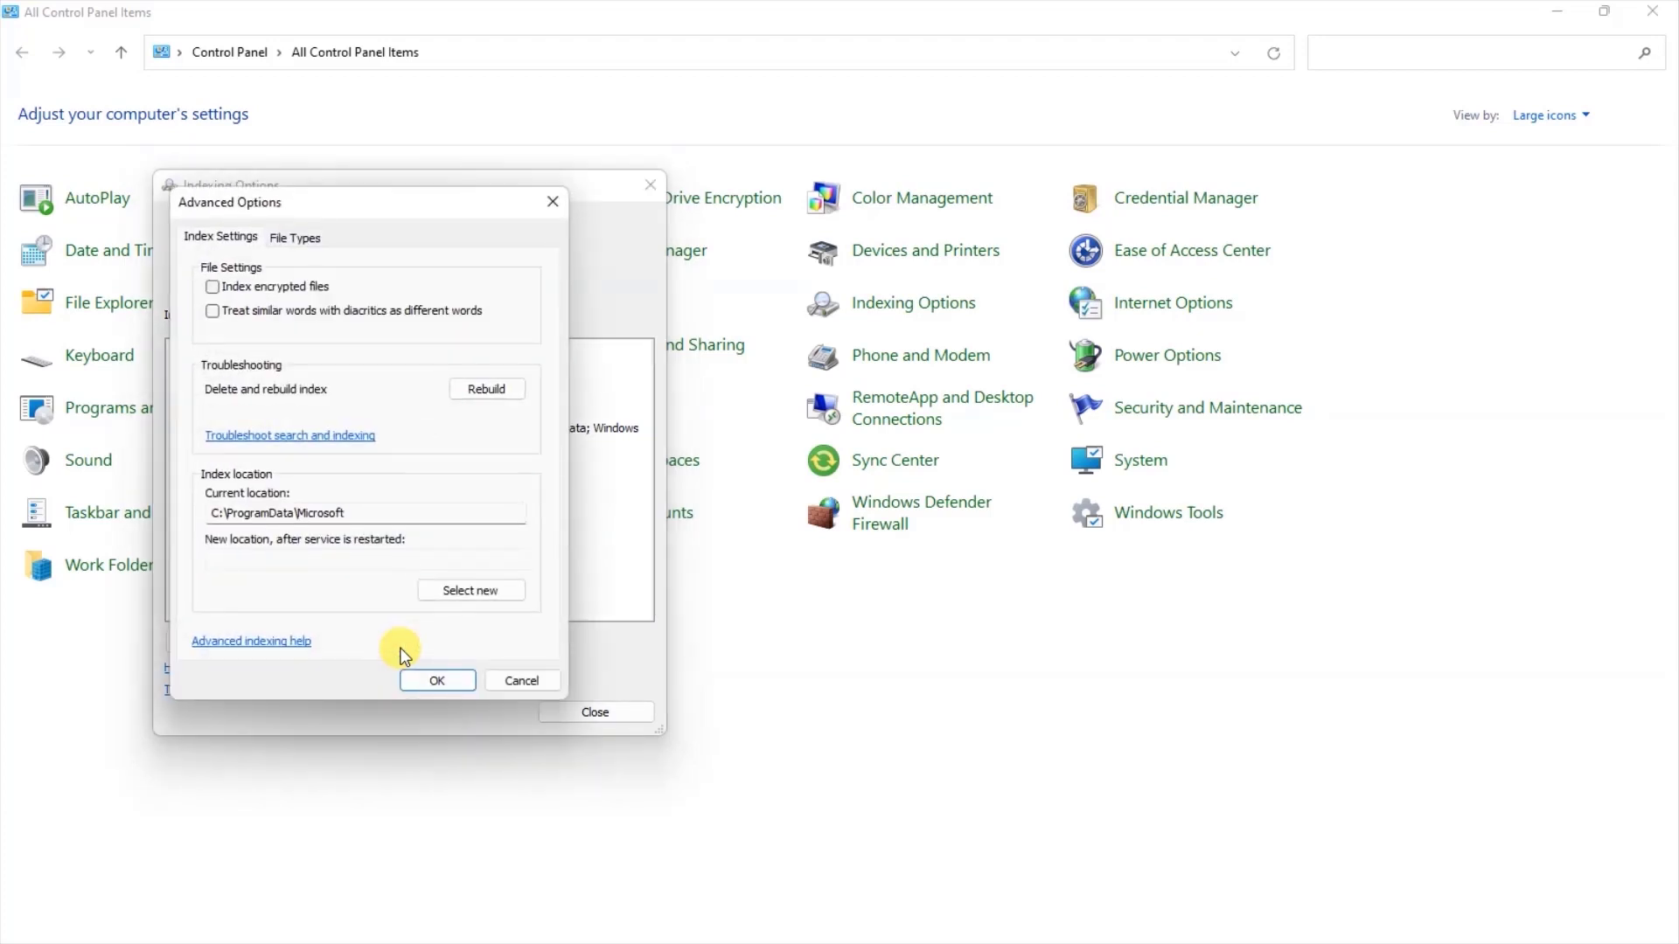
click(521, 399)
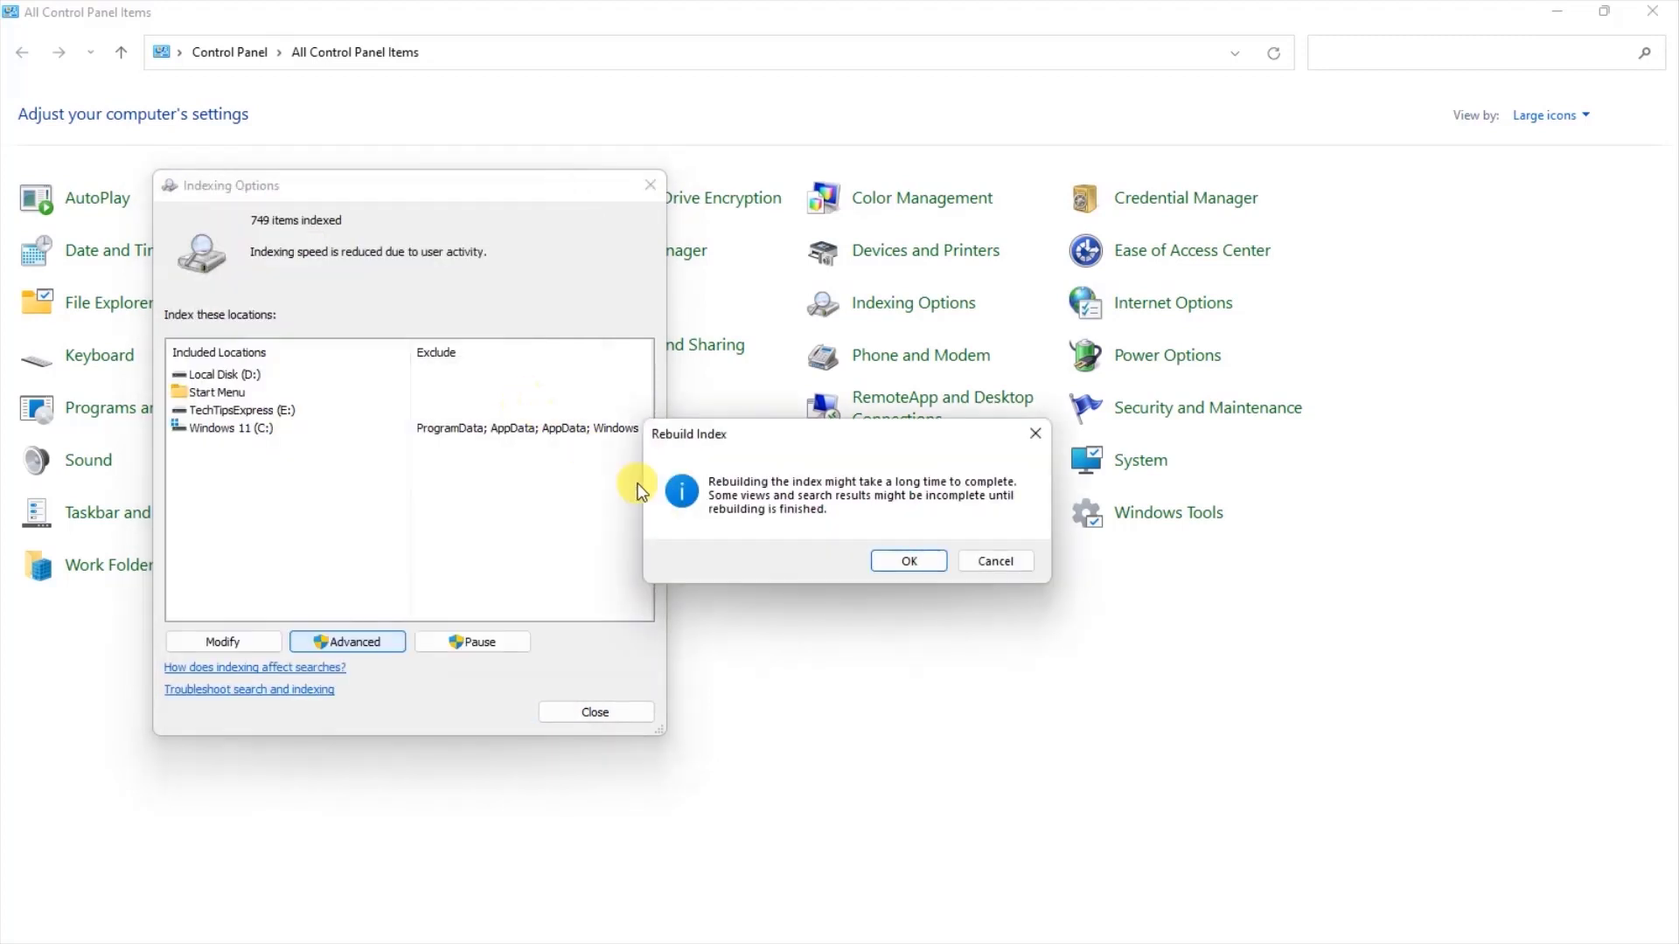
click(932, 564)
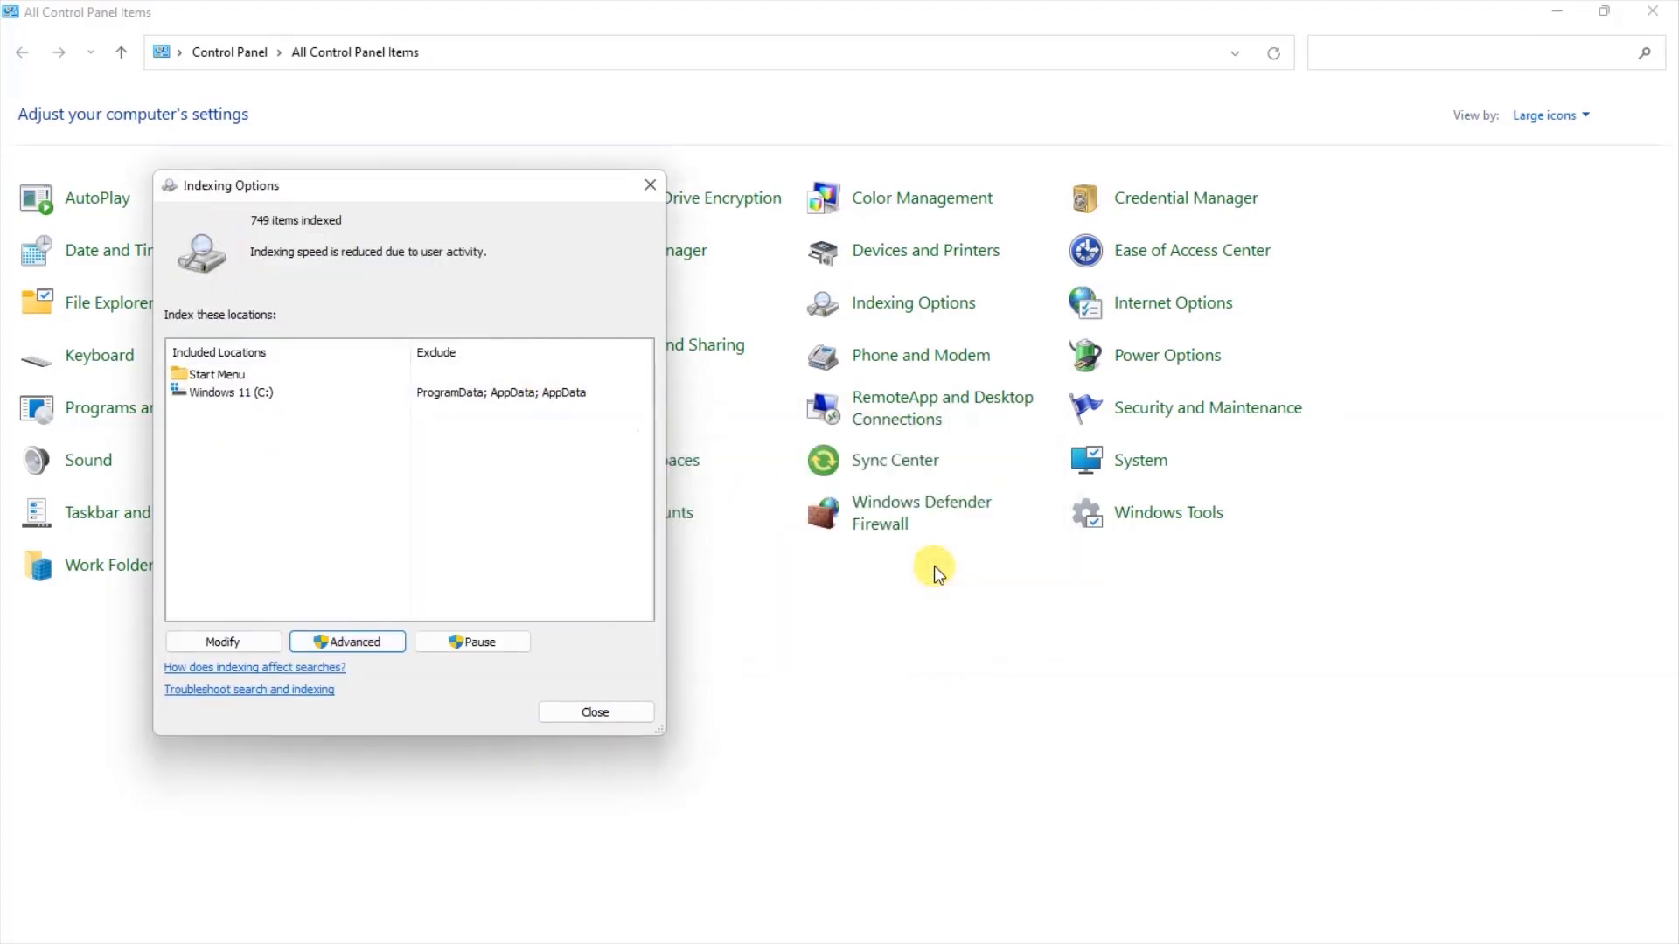